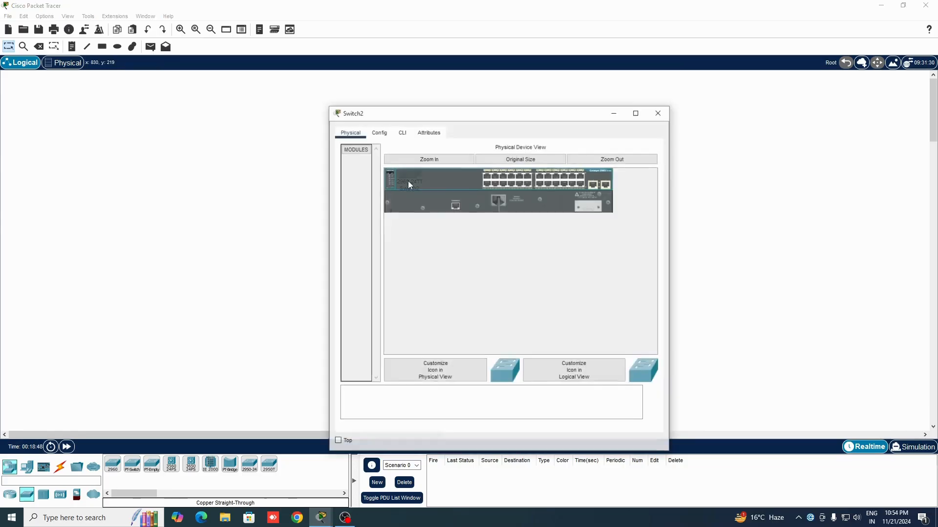
# - Dismiss the switch's device window, delete that switch, and place a new 2960 switch in the upper middle of the workspace
pyautogui.moveTo(506, 116); pyautogui.dragTo(630, 117)
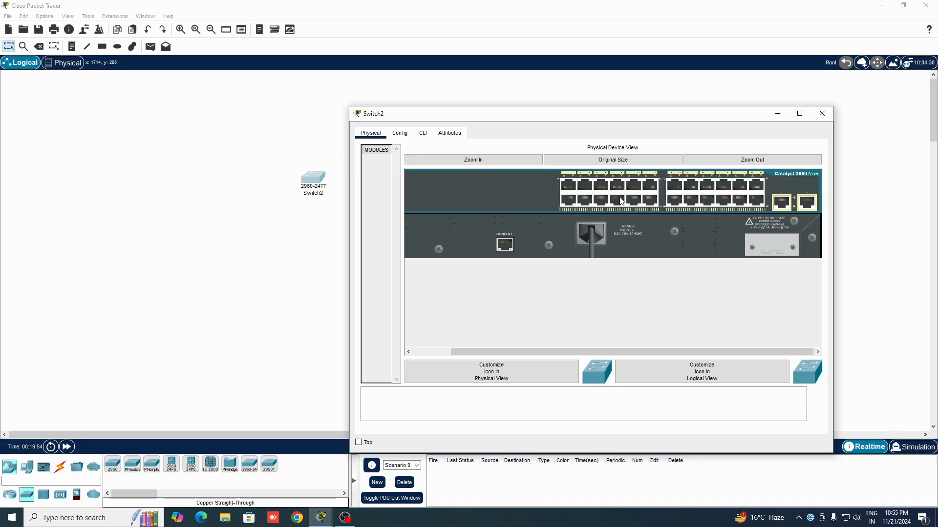
pyautogui.click(778, 113)
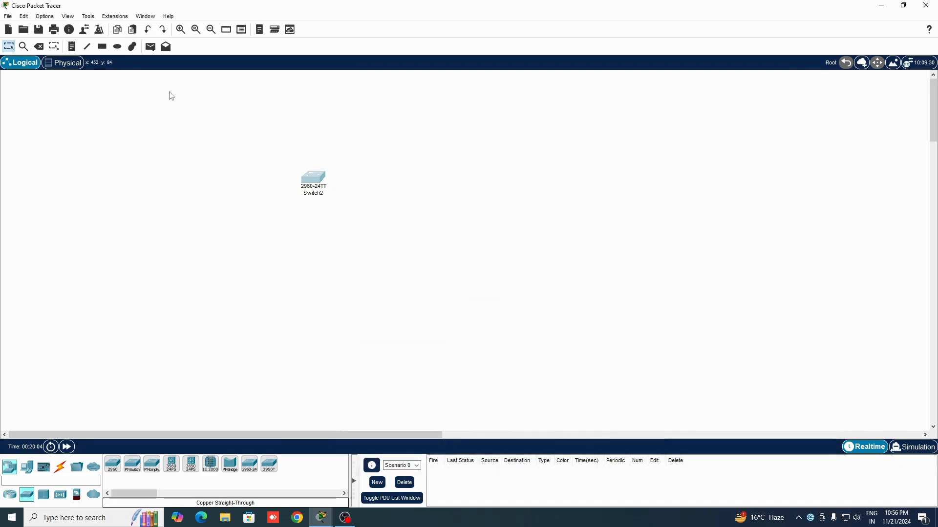
pyautogui.click(39, 47)
pyautogui.click(453, 271)
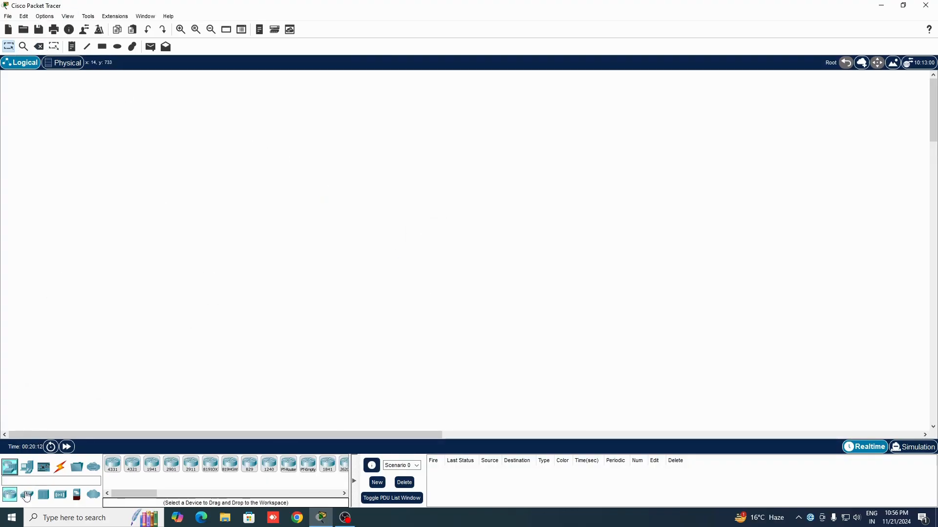
pyautogui.moveTo(112, 472); pyautogui.dragTo(408, 150)
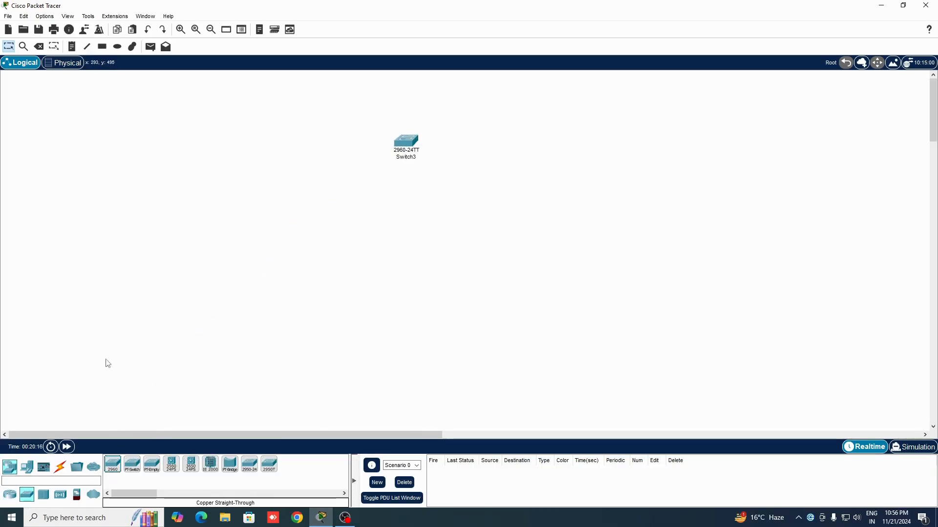
# - Place two PCs side by side as the first pair, well below the switch and to its left
pyautogui.click(27, 468)
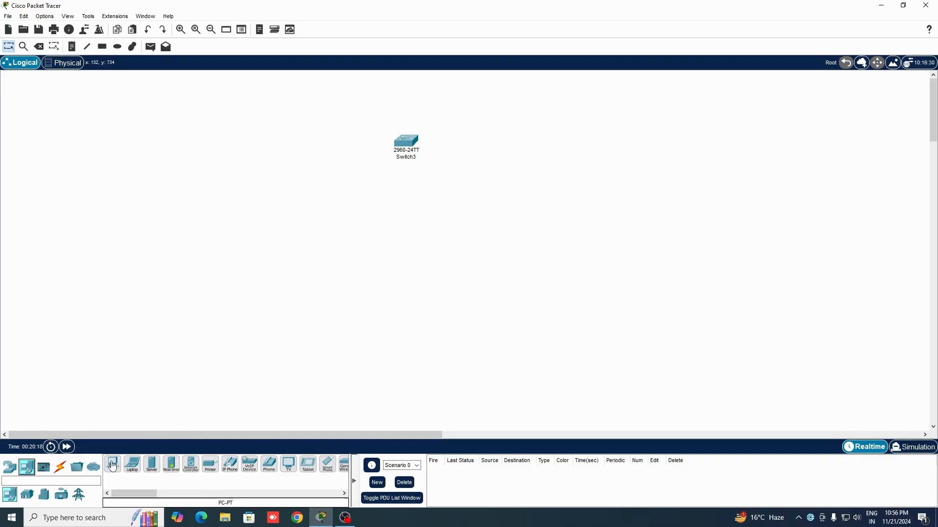
pyautogui.click(112, 464)
pyautogui.click(65, 327)
pyautogui.click(113, 464)
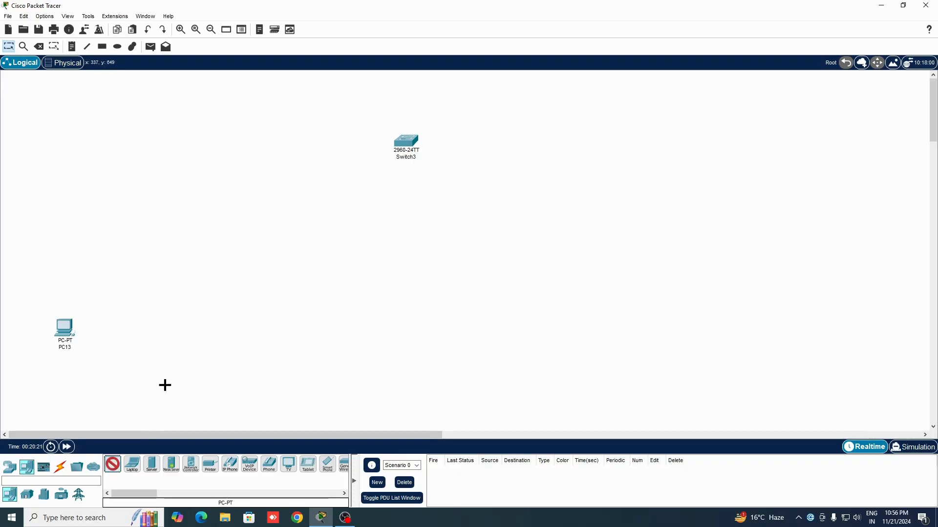
pyautogui.click(166, 352)
# - Add four more PCs as two pairs, one below the switch and one to its right, and shift PC14 slightly toward PC13
pyautogui.click(113, 465)
pyautogui.click(325, 335)
pyautogui.click(112, 464)
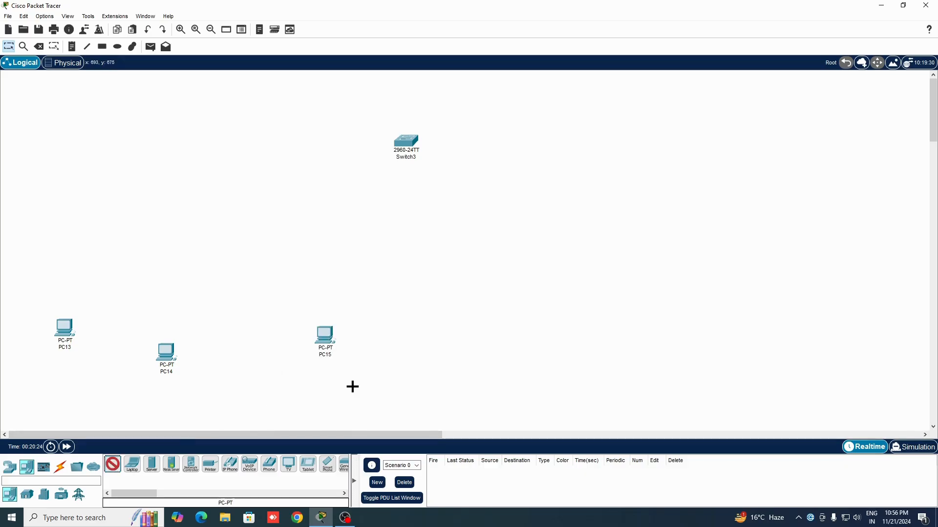
pyautogui.click(429, 346)
pyautogui.click(113, 465)
pyautogui.click(590, 323)
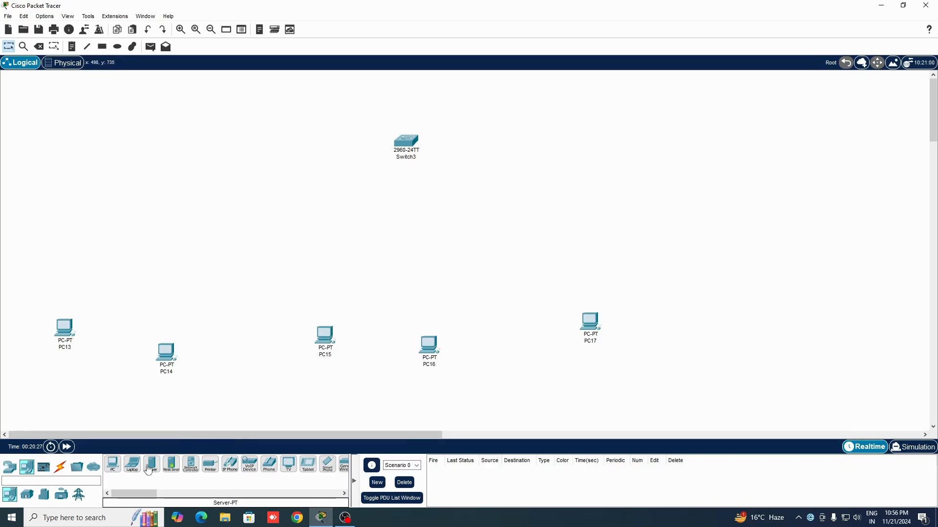
pyautogui.click(113, 464)
pyautogui.click(673, 316)
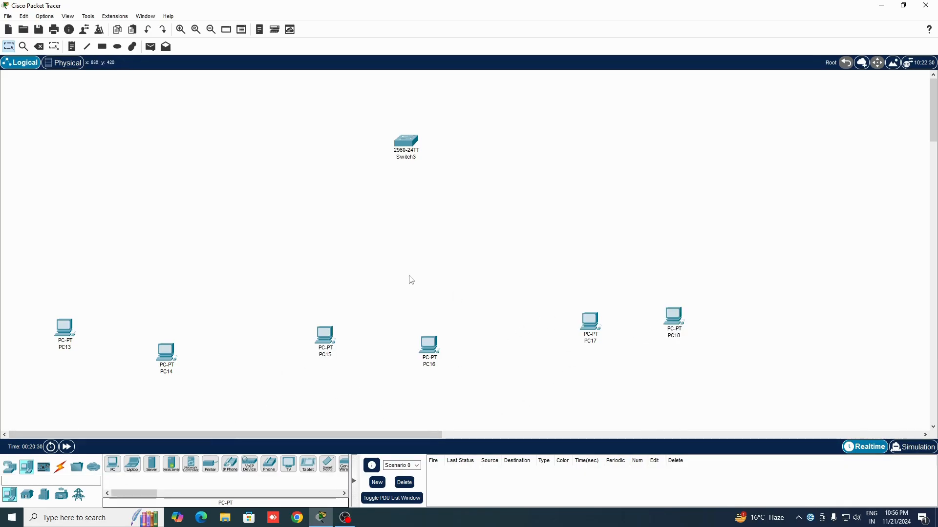
pyautogui.moveTo(179, 360); pyautogui.dragTo(164, 362)
# - Connect the switch's FastEthernet0/1 port to PC13's FastEthernet0 port with a copper straight-through cable
pyautogui.click(60, 468)
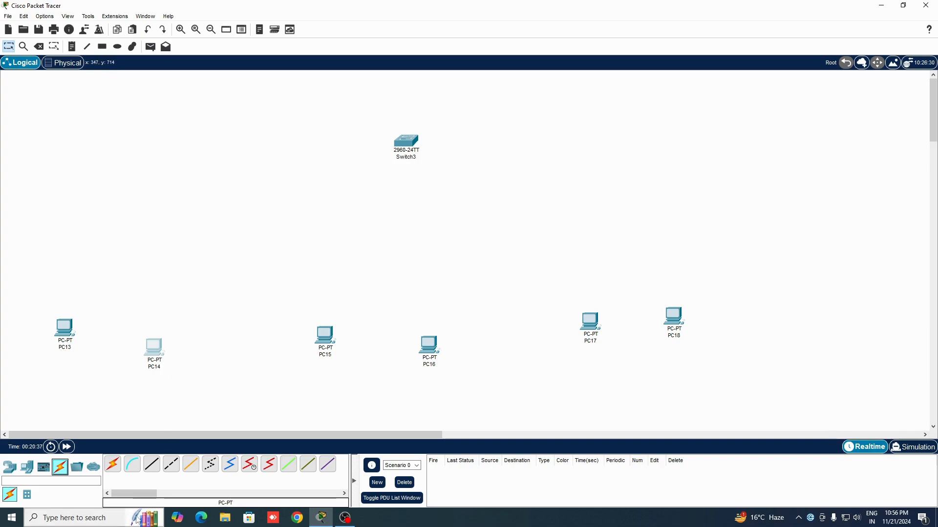
pyautogui.click(150, 468)
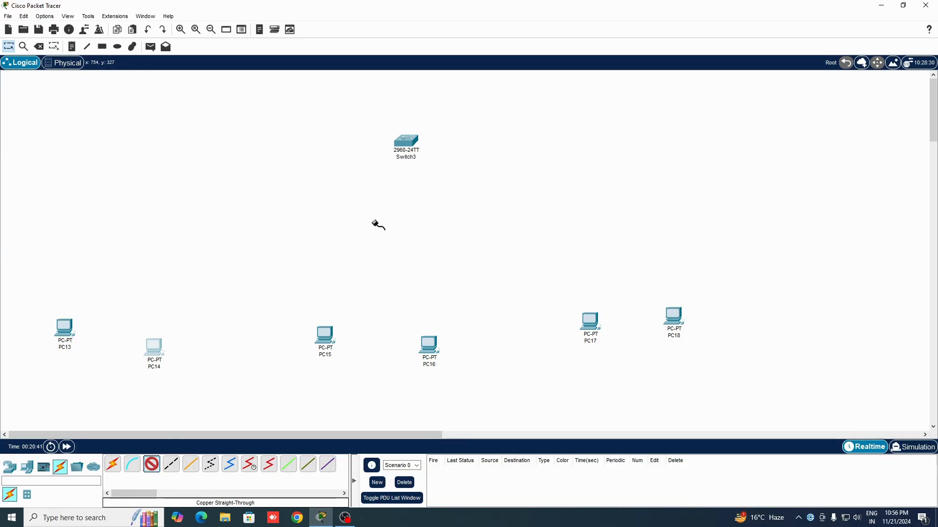
pyautogui.click(409, 144)
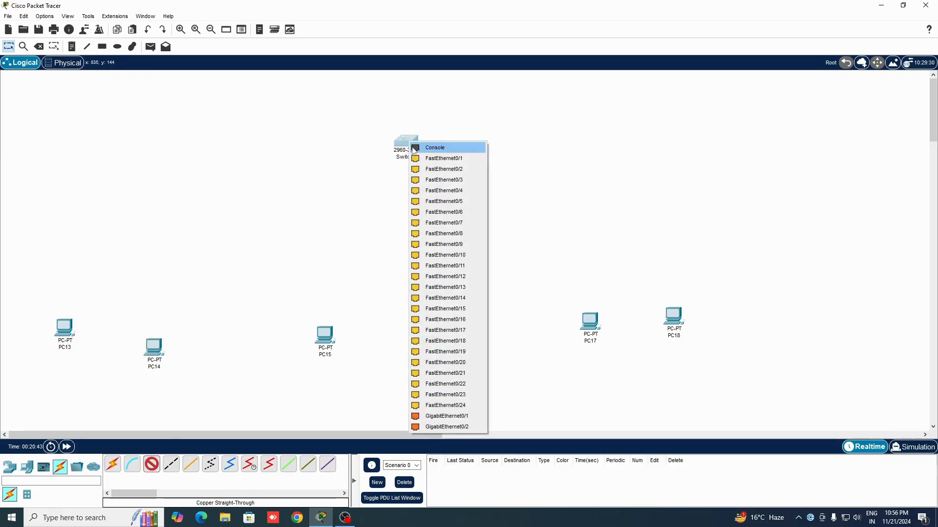
pyautogui.click(459, 159)
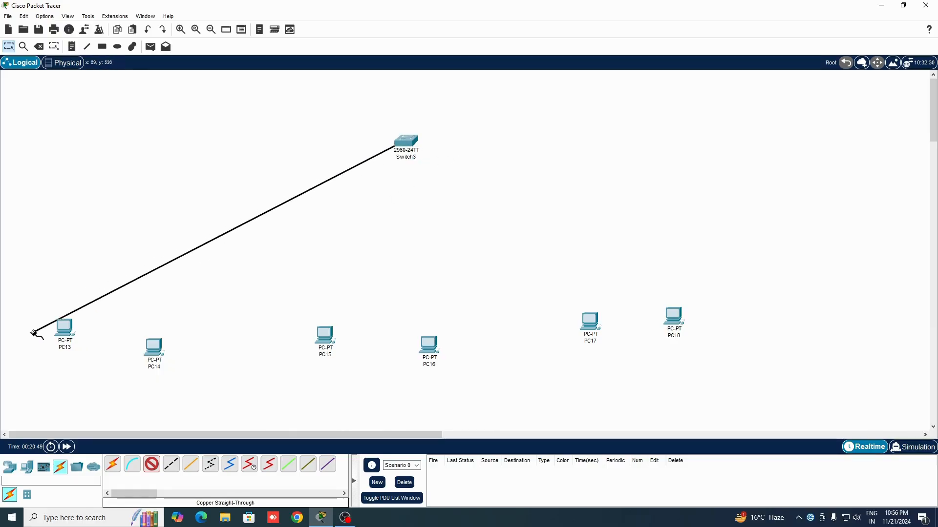
pyautogui.click(69, 329)
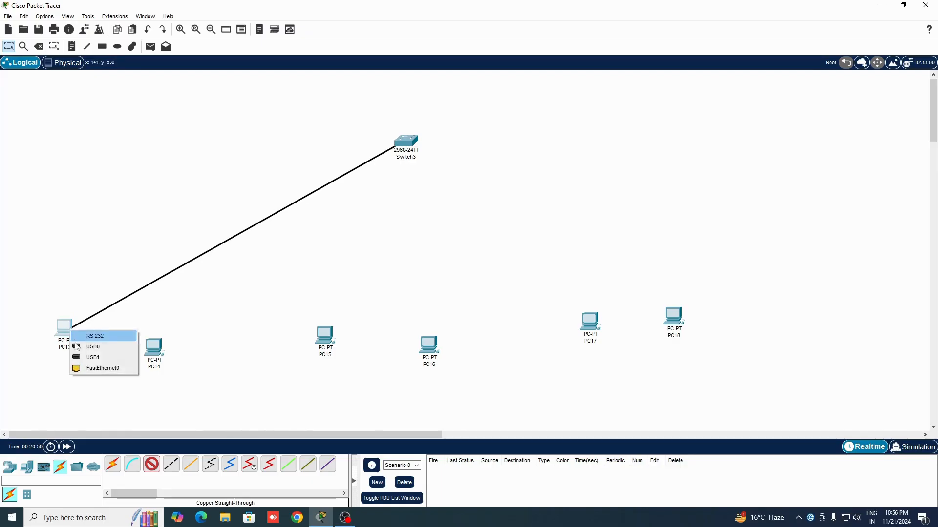
pyautogui.click(117, 369)
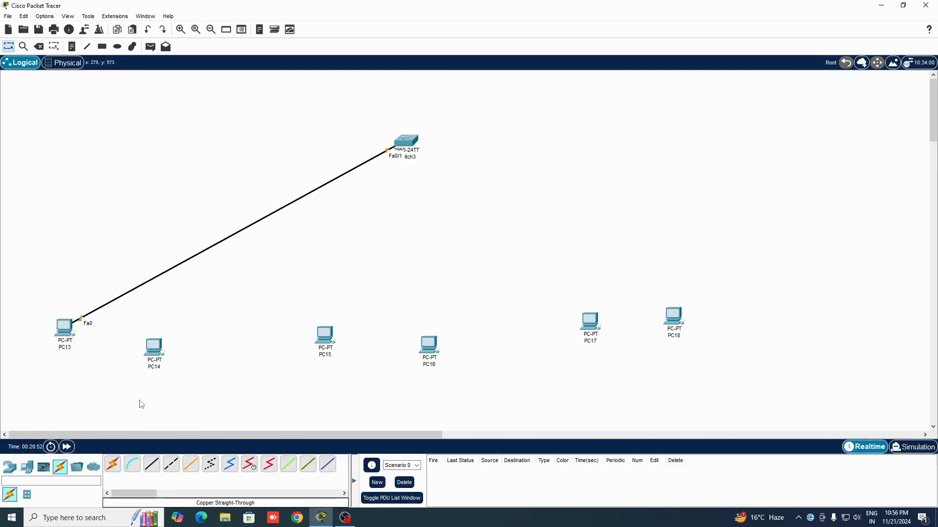
# - Connect the switch's FastEthernet0/2 port to PC14's FastEthernet0 port with a copper straight-through cable
pyautogui.click(151, 468)
pyautogui.click(410, 142)
pyautogui.click(421, 155)
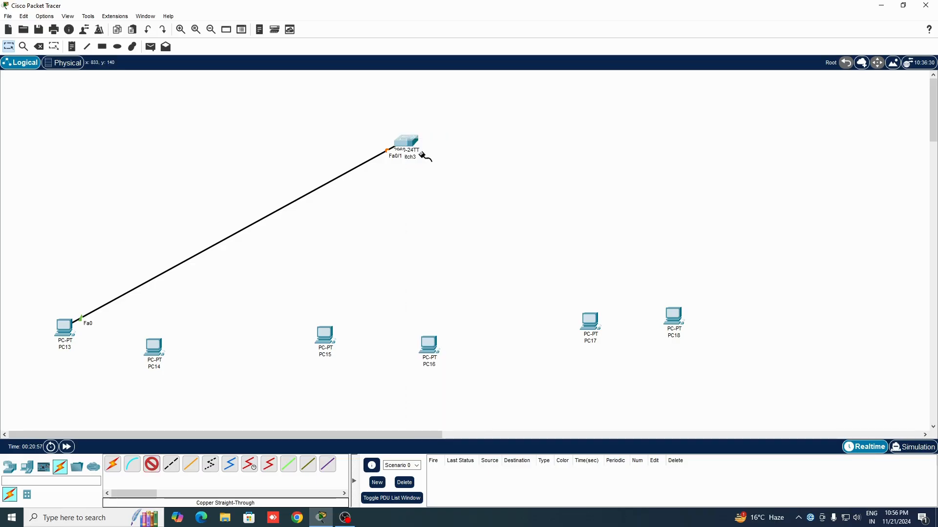
pyautogui.click(153, 349)
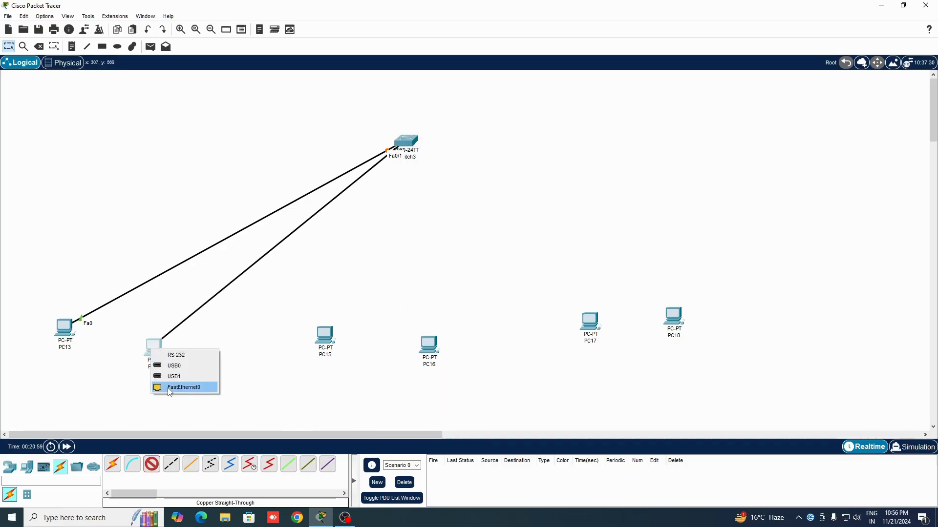
pyautogui.click(181, 387)
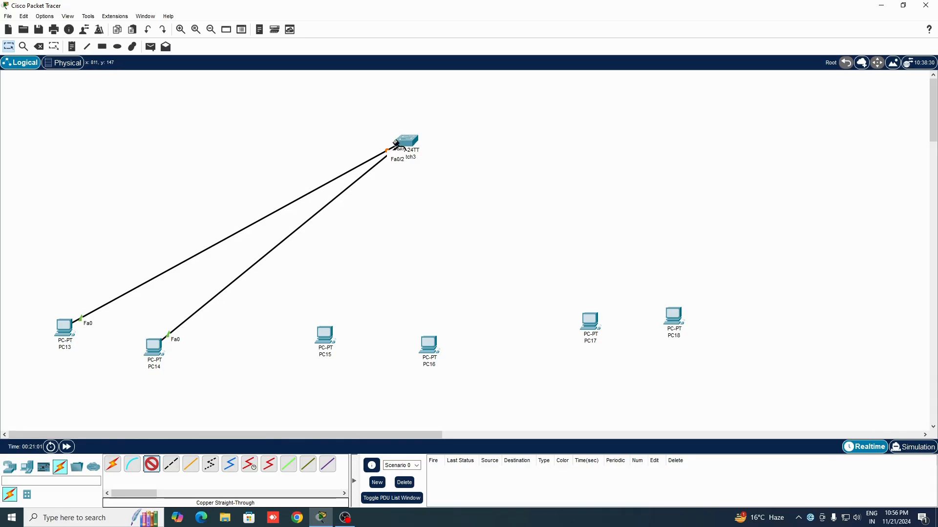
# - Connect the switch's FastEthernet0/3 port to PC15's FastEthernet0 port with a copper straight-through cable
pyautogui.click(401, 144)
pyautogui.click(415, 160)
pyautogui.click(327, 343)
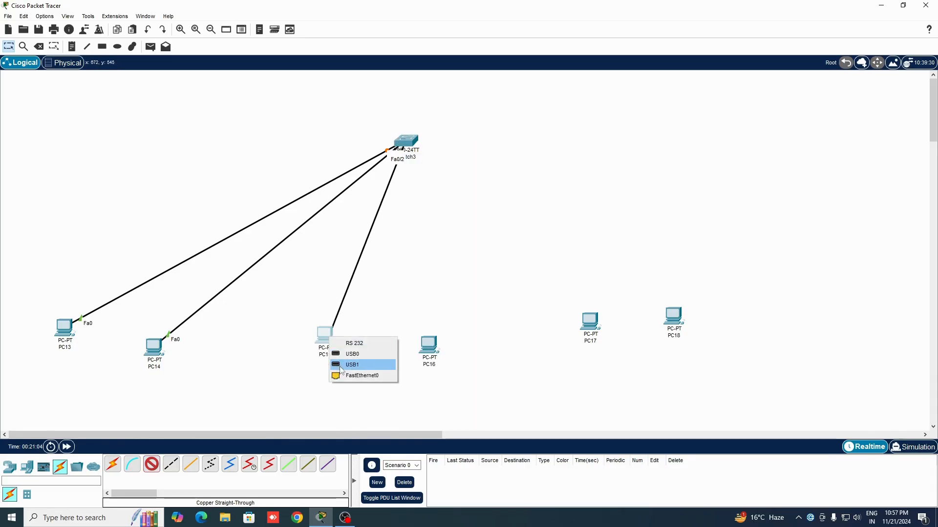
pyautogui.click(359, 379)
# - Connect the switch's FastEthernet0/4 port to PC16's FastEthernet0 port with a copper straight-through cable
pyautogui.click(409, 143)
pyautogui.click(429, 166)
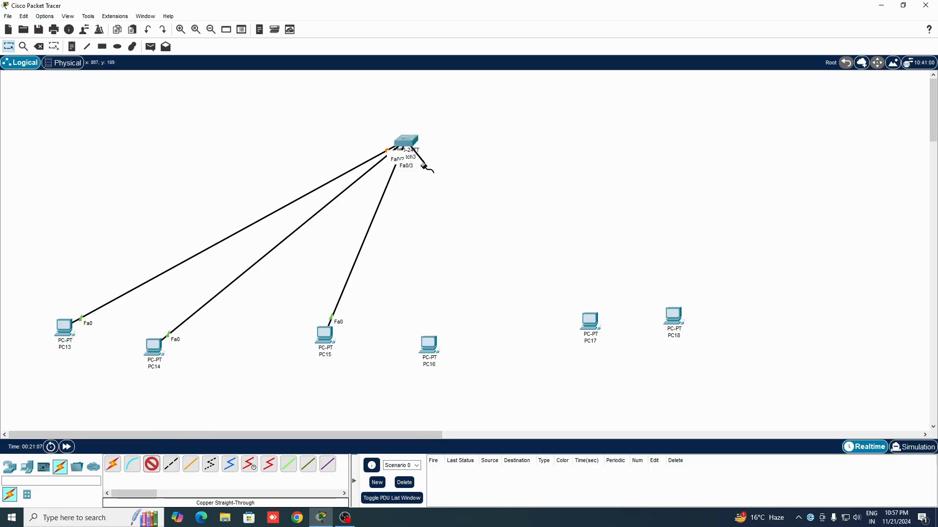
pyautogui.click(428, 343)
pyautogui.click(451, 386)
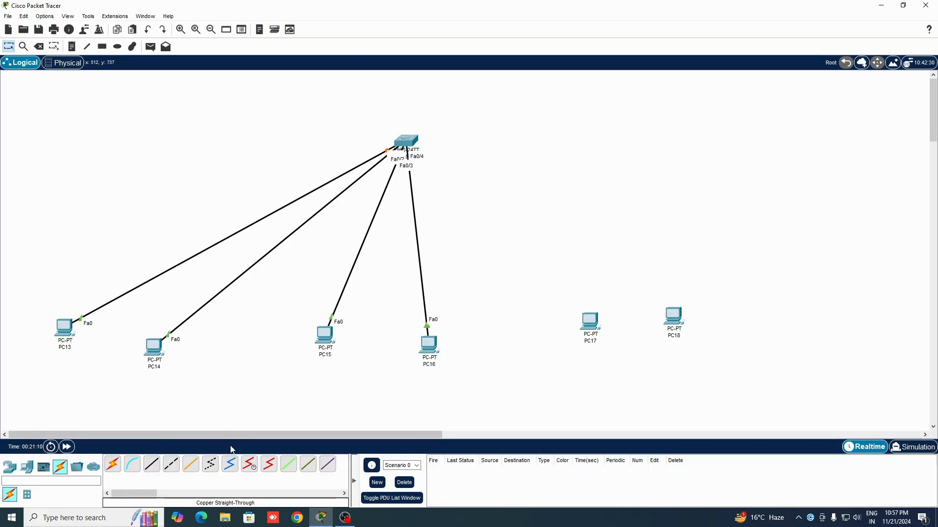
# - Connect the switch's FastEthernet0/5 port to PC17's FastEthernet0 port with a copper straight-through cable
pyautogui.click(407, 142)
pyautogui.click(430, 156)
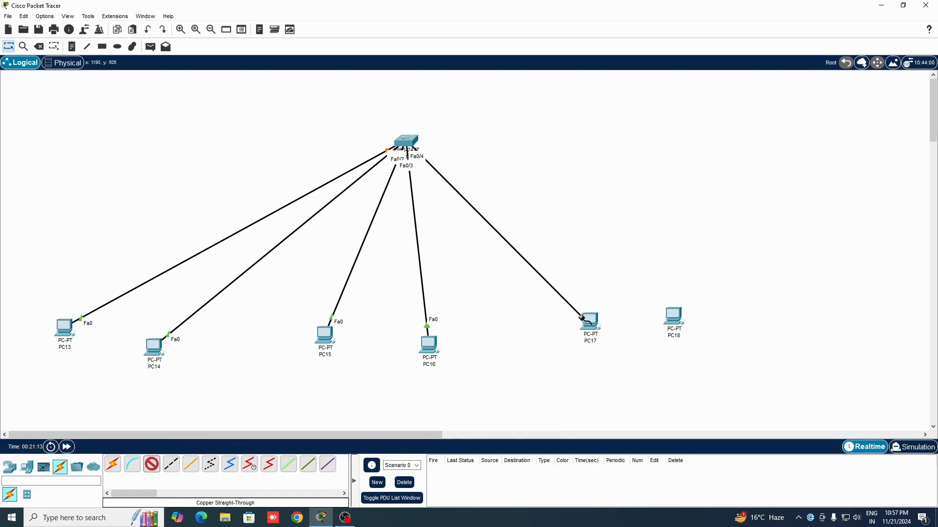
pyautogui.click(590, 322)
pyautogui.click(610, 361)
# - Connect the switch's FastEthernet0/6 port to PC18's FastEthernet0 port with a copper straight-through cable
pyautogui.click(153, 465)
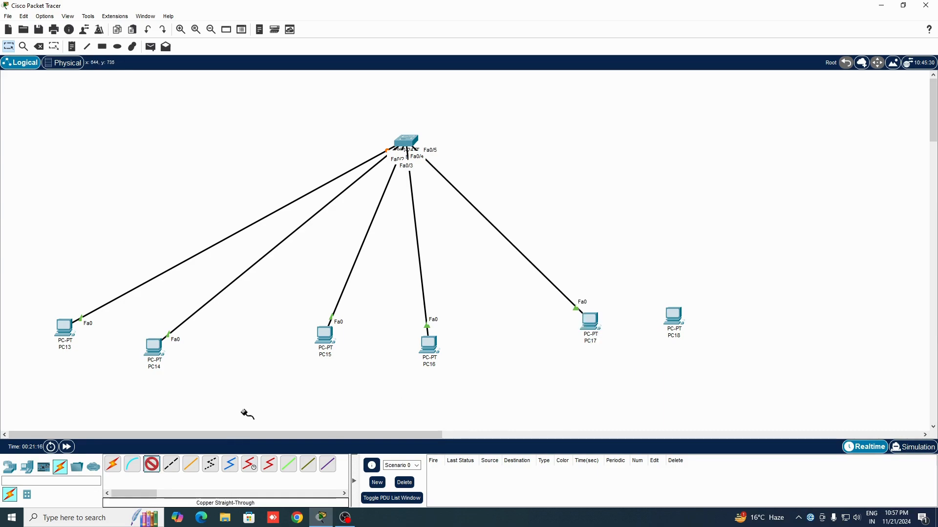
pyautogui.click(405, 141)
pyautogui.click(438, 157)
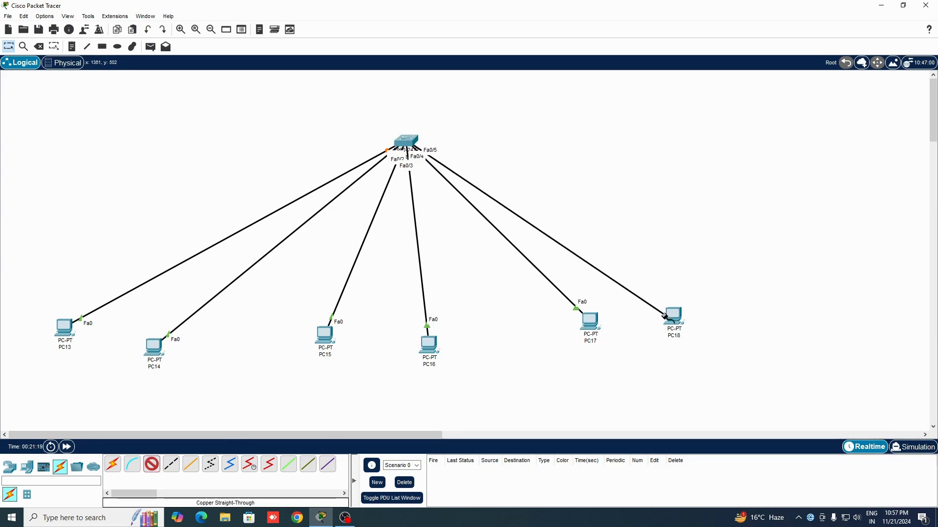
pyautogui.click(674, 317)
pyautogui.click(703, 357)
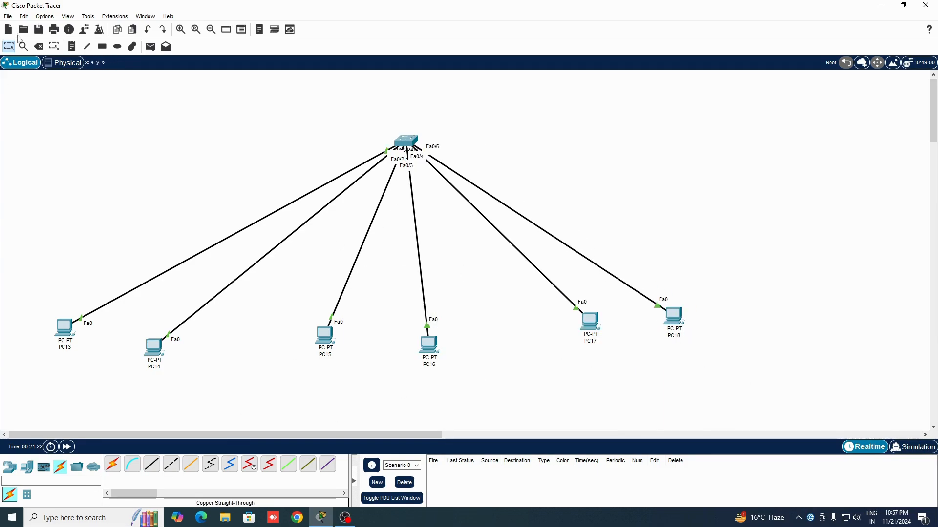
# - Draw unfilled, black-outlined ellipses around the three PC pairs: PC13 and PC14, PC15 and PC16, PC17 and PC18
pyautogui.click(117, 46)
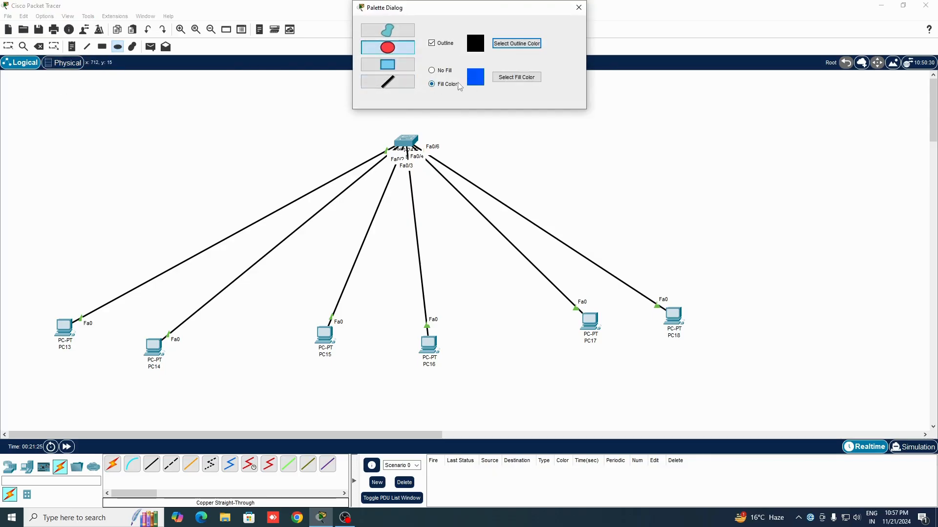
pyautogui.click(444, 71)
pyautogui.click(503, 124)
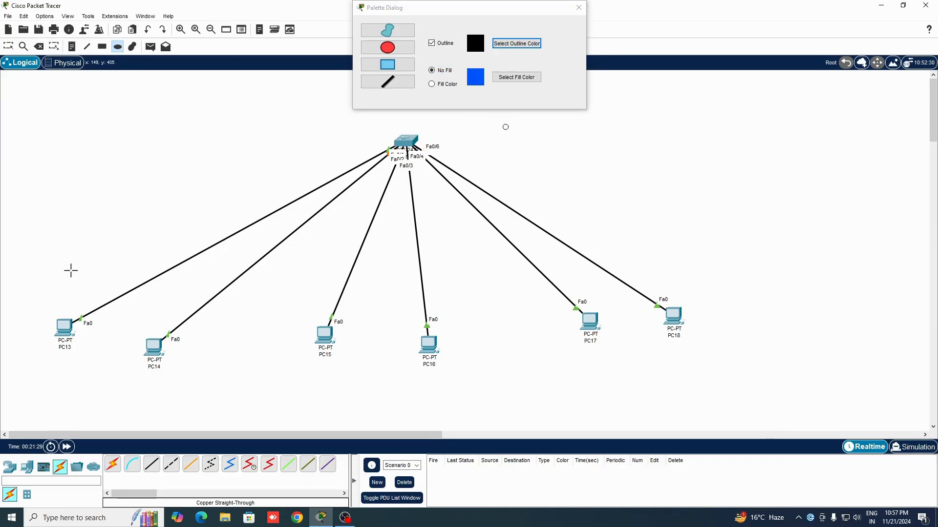
pyautogui.moveTo(29, 305); pyautogui.dragTo(197, 388)
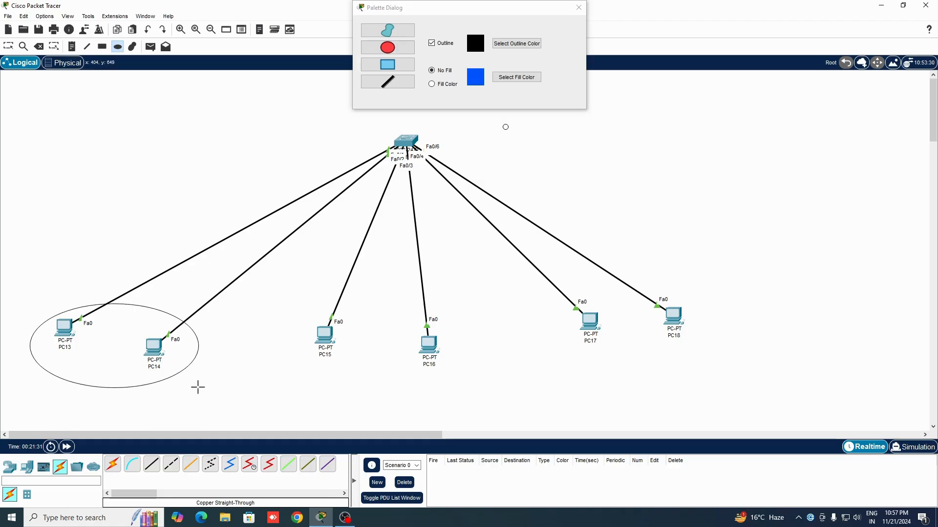
pyautogui.moveTo(292, 304); pyautogui.dragTo(471, 380)
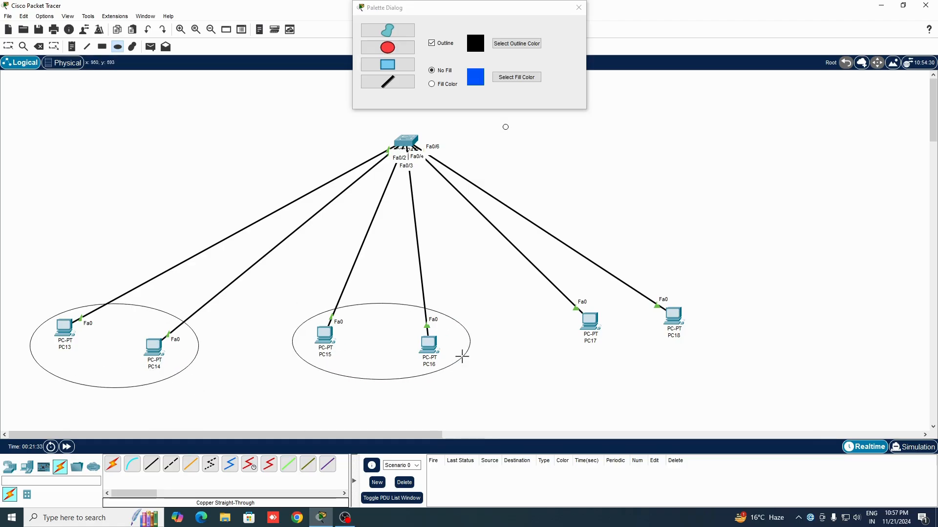
pyautogui.moveTo(551, 307); pyautogui.dragTo(754, 360)
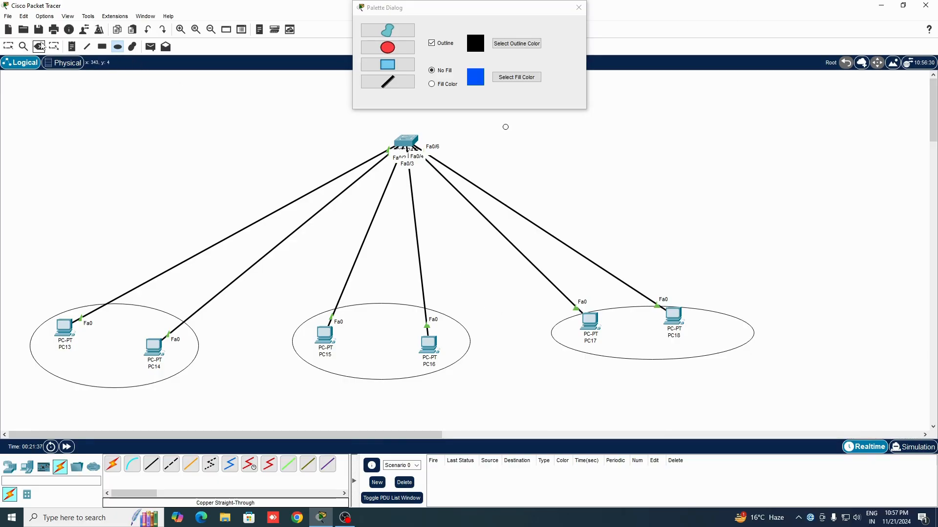
# - Leave ellipse drawing and shift PC18, PC17 and PC15 slightly so they sit well inside their ellipses
pyautogui.click(8, 48)
pyautogui.moveTo(672, 317); pyautogui.dragTo(683, 328)
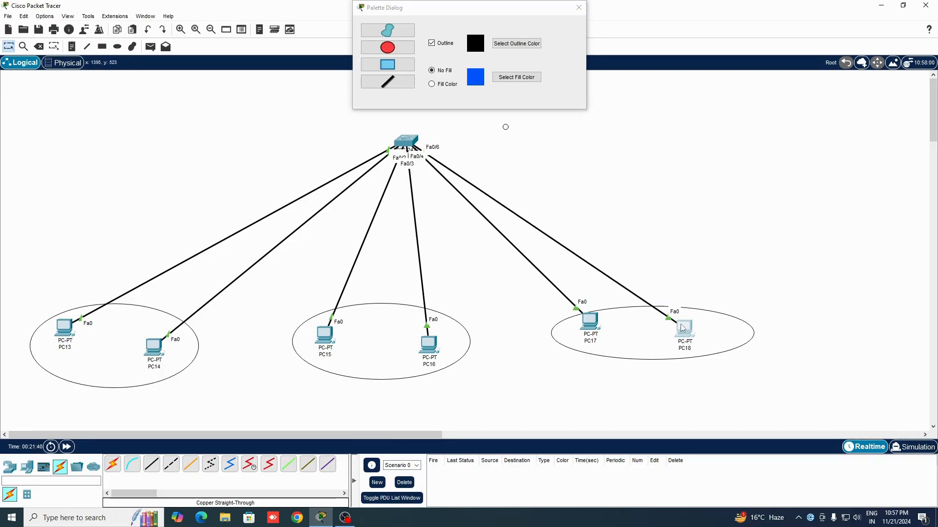
pyautogui.click(578, 7)
pyautogui.moveTo(597, 326); pyautogui.dragTo(606, 334)
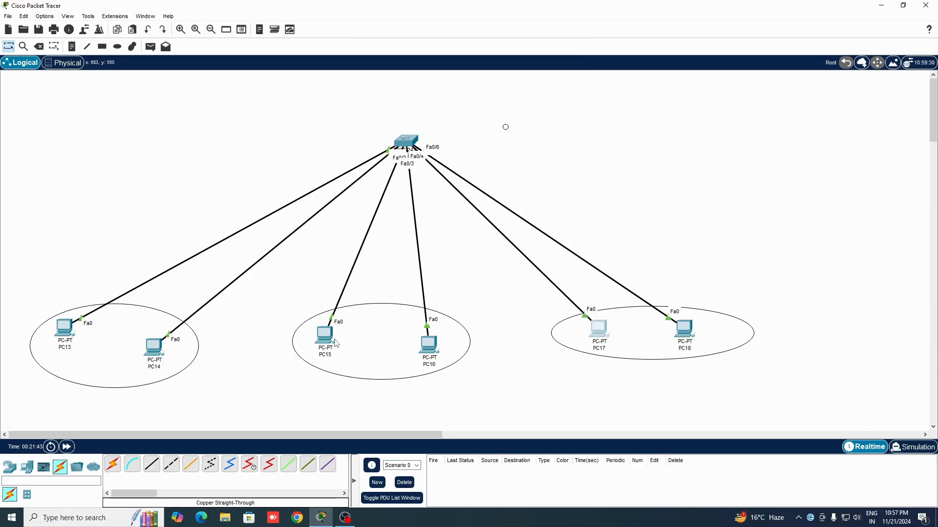
pyautogui.moveTo(325, 339); pyautogui.dragTo(334, 349)
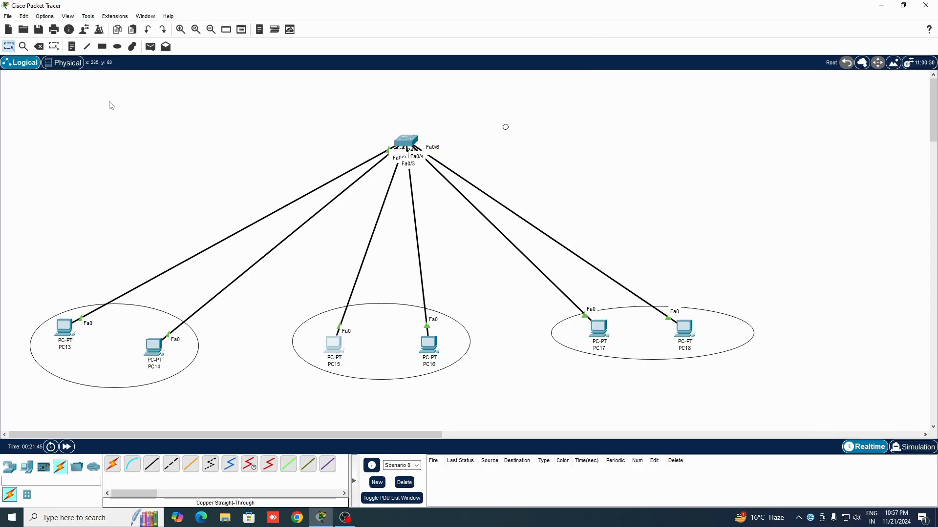
# - Add the text note "HR DEPARTMENT" above the ellipse around PC13 and PC14
pyautogui.click(72, 46)
pyautogui.click(60, 287)
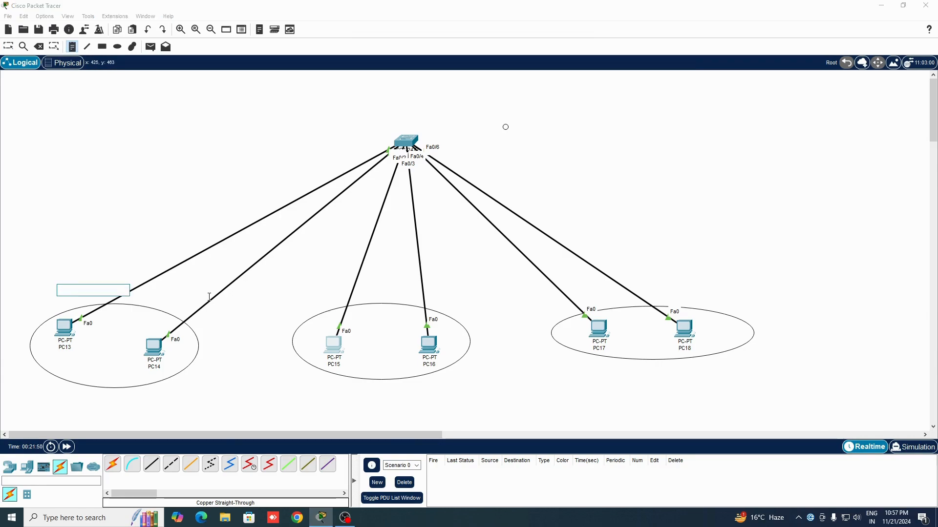
pyautogui.write('HR DEPARTMENT')
# - Add the text note "FINANCE DEPARTMENT" above the ellipse around PC15 and PC16
pyautogui.click(371, 291)
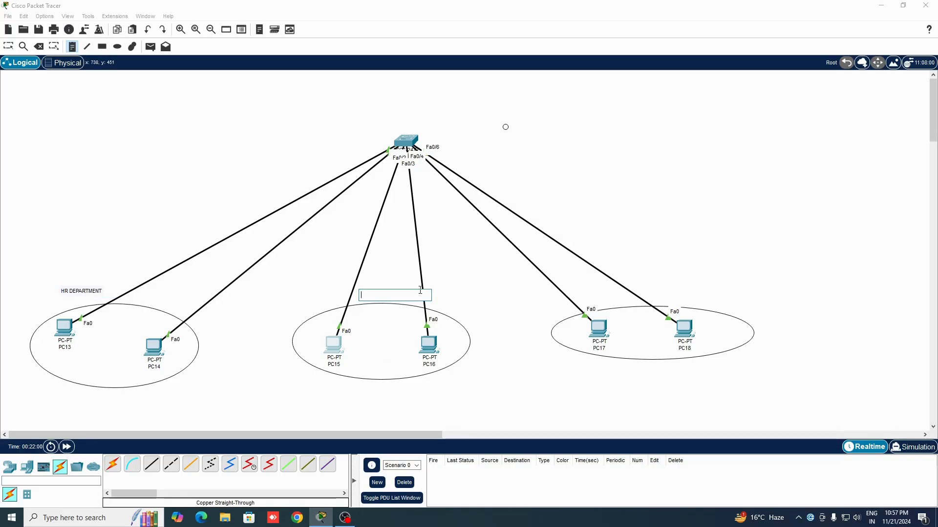
pyautogui.write('FINANC')
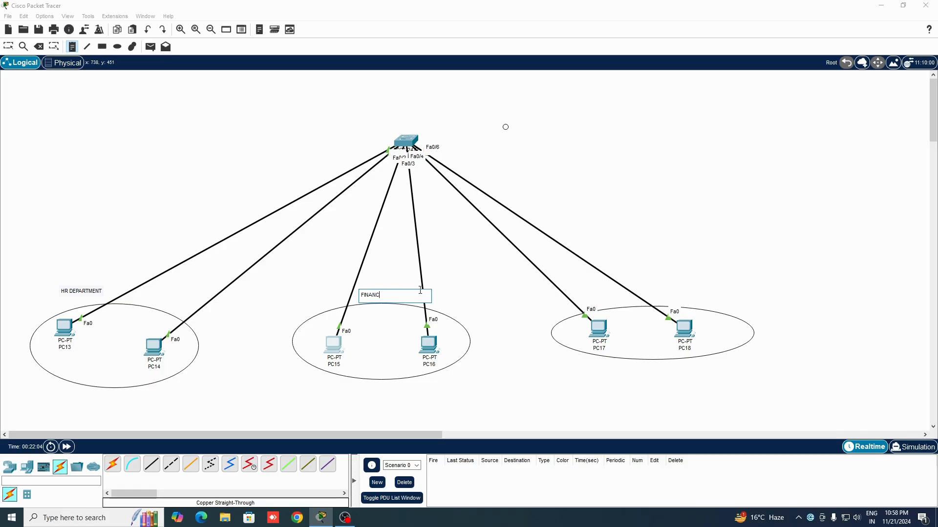
pyautogui.write('E DEPART,')
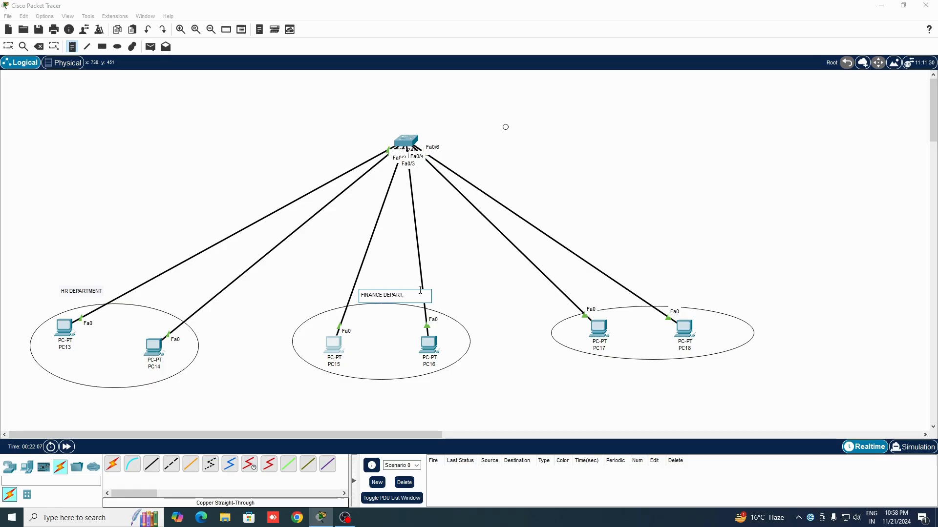
pyautogui.press('BackSpace')
pyautogui.write('MENT')
# - Add the text note "SALES DEPARTMENT" above the ellipse around PC17 and PC18, and leave note placement
pyautogui.click(668, 281)
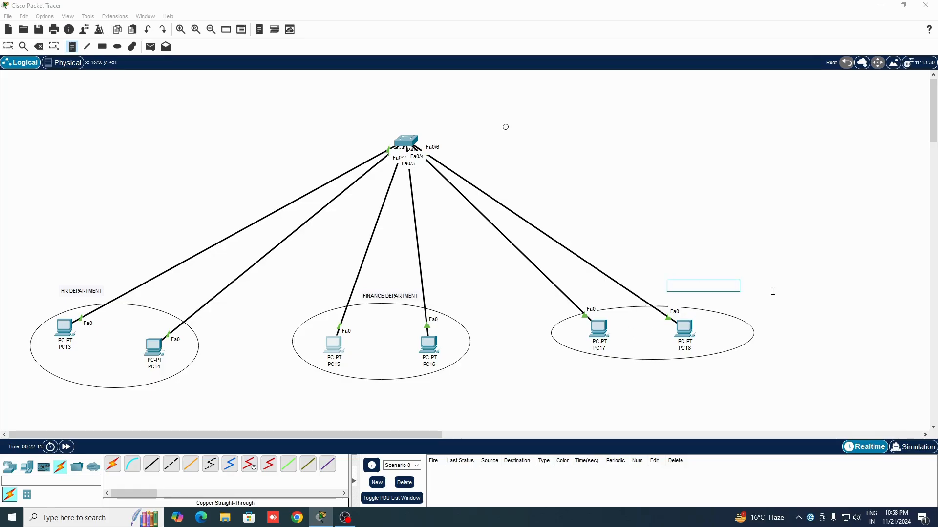
pyautogui.write('SALES DEPA')
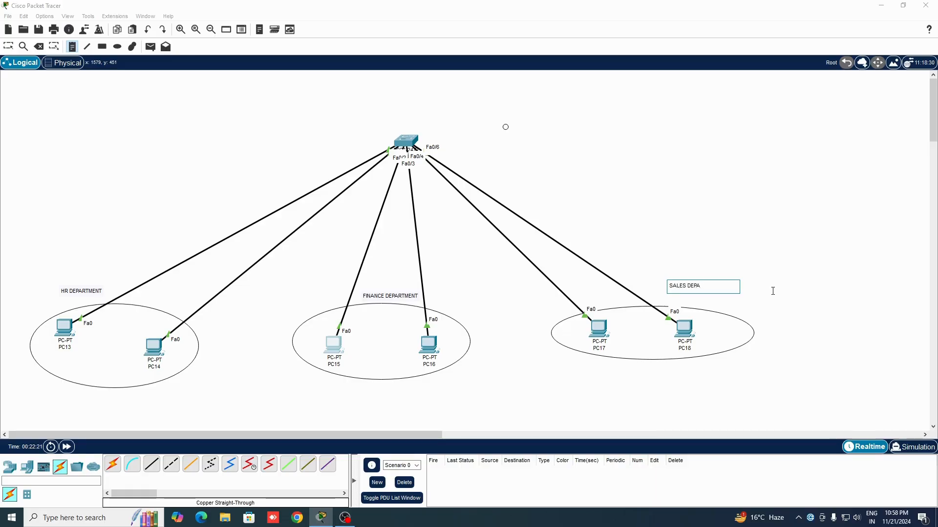
pyautogui.write('RTMNNT')
pyautogui.press('Escape')
# - Nudge the sales, finance and HR department notes into better positions above their ellipses
pyautogui.moveTo(692, 293); pyautogui.dragTo(686, 299)
pyautogui.moveTo(386, 302); pyautogui.dragTo(383, 298)
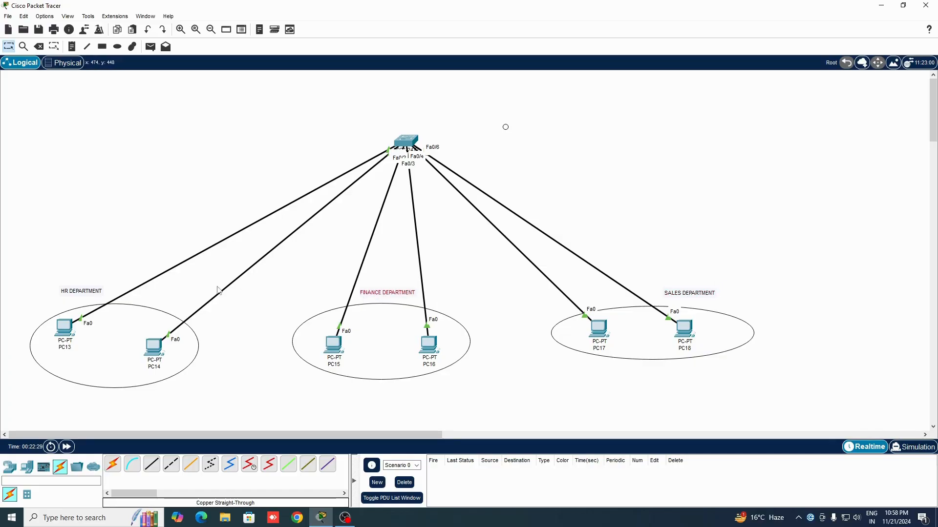
pyautogui.moveTo(79, 291); pyautogui.dragTo(69, 292)
# - Open the switch's command line and enter global configuration mode from the terminal with enable and config
pyautogui.click(408, 141)
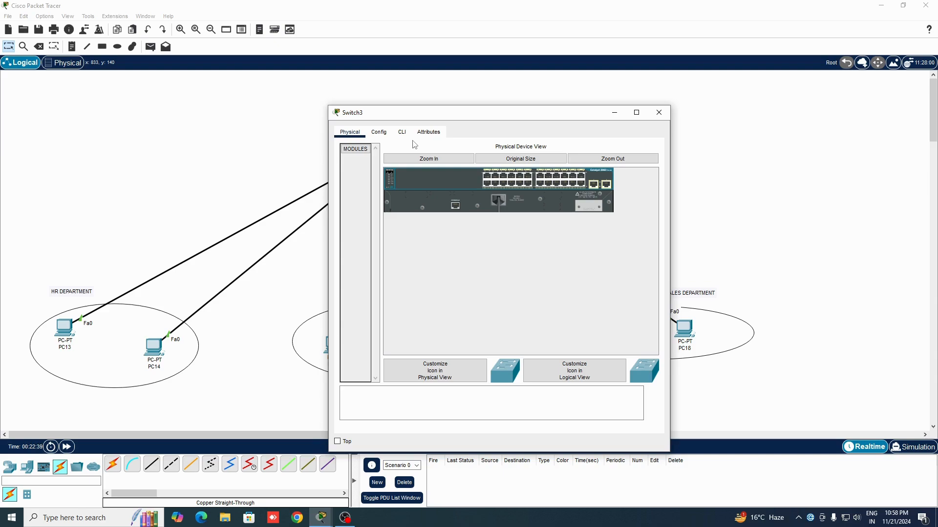
pyautogui.click(404, 136)
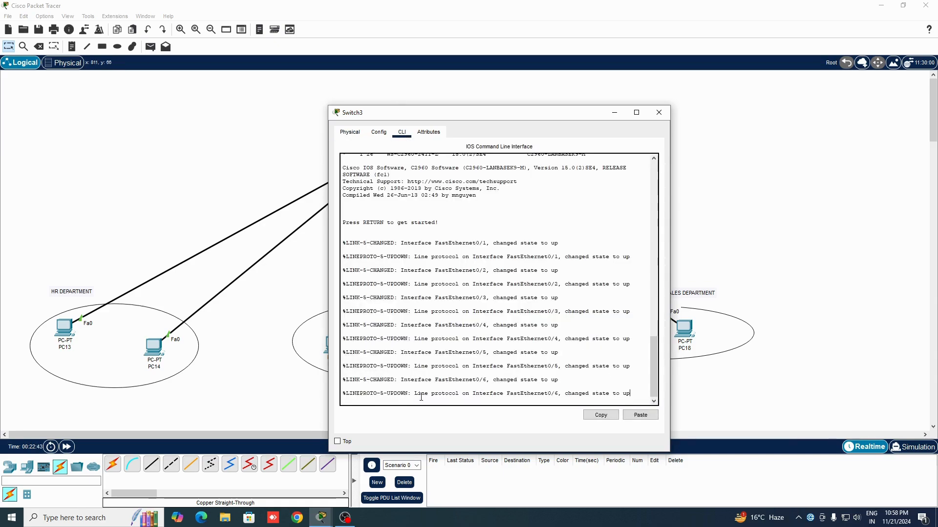
pyautogui.press('Return')
pyautogui.press('Return')
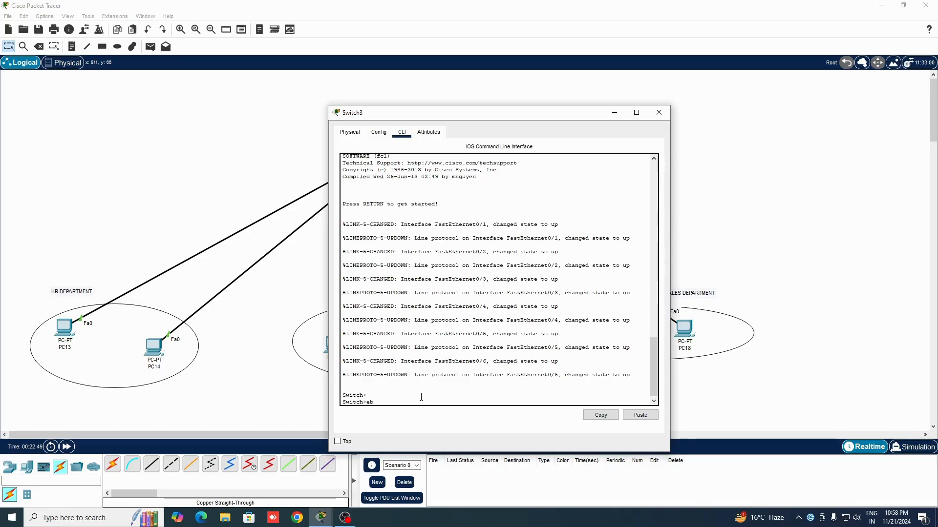
pyautogui.write('able')
pyautogui.press('Return')
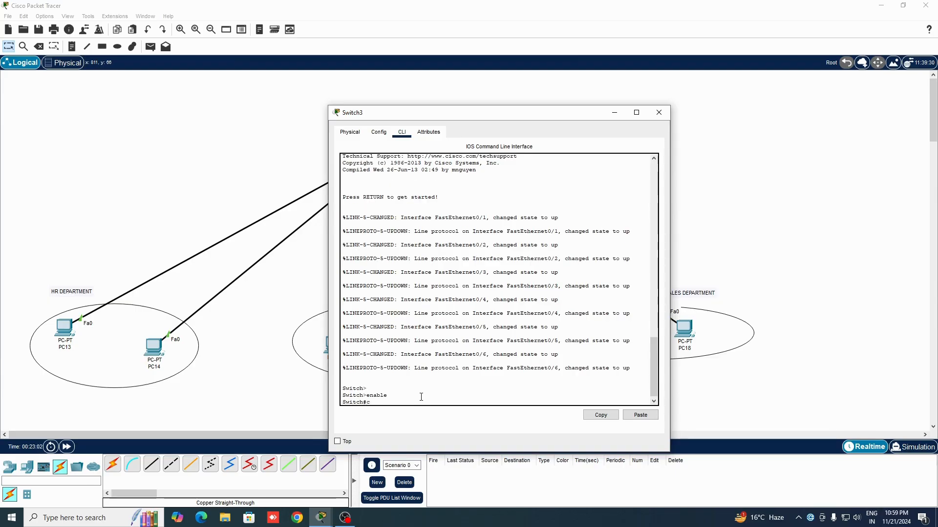
pyautogui.write('fig')
pyautogui.press('Return')
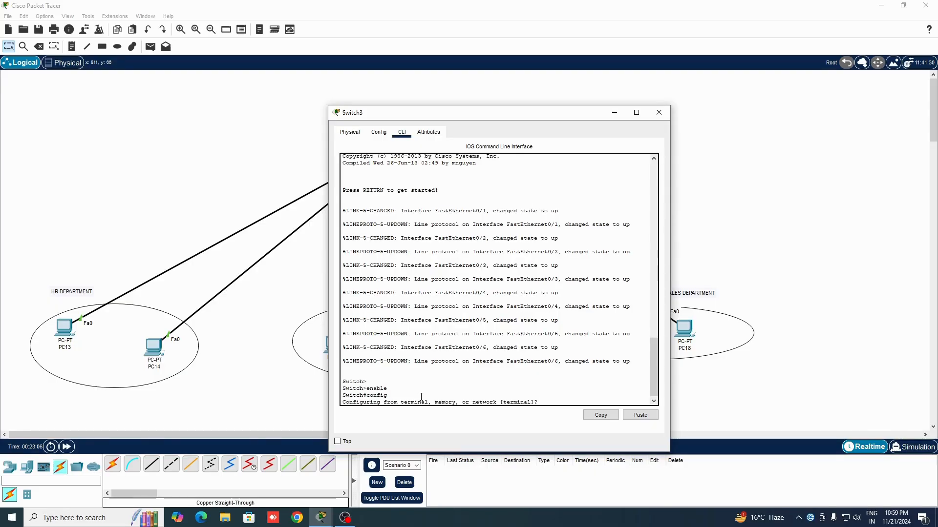
pyautogui.press('Return')
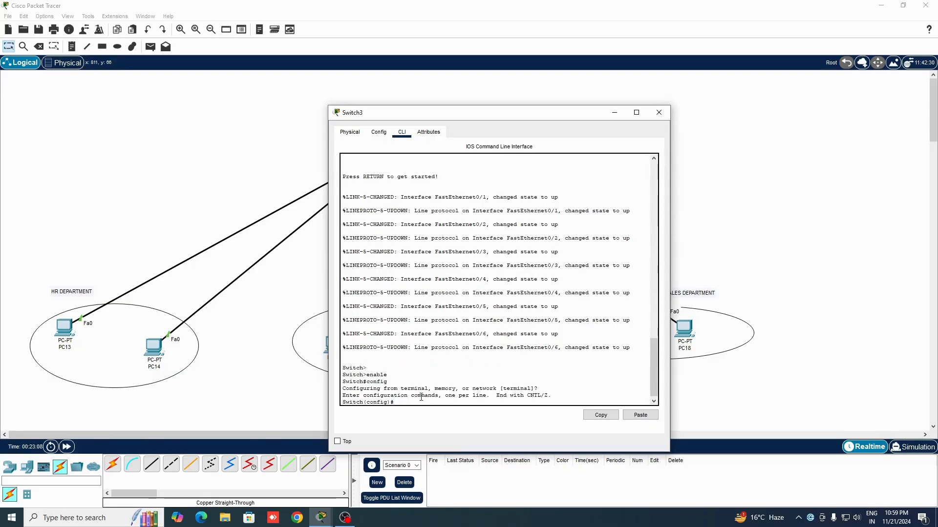
# - Create VLAN 10 on the switch, name it hr, and exit VLAN configuration
pyautogui.write('vlan 10')
pyautogui.press('Return')
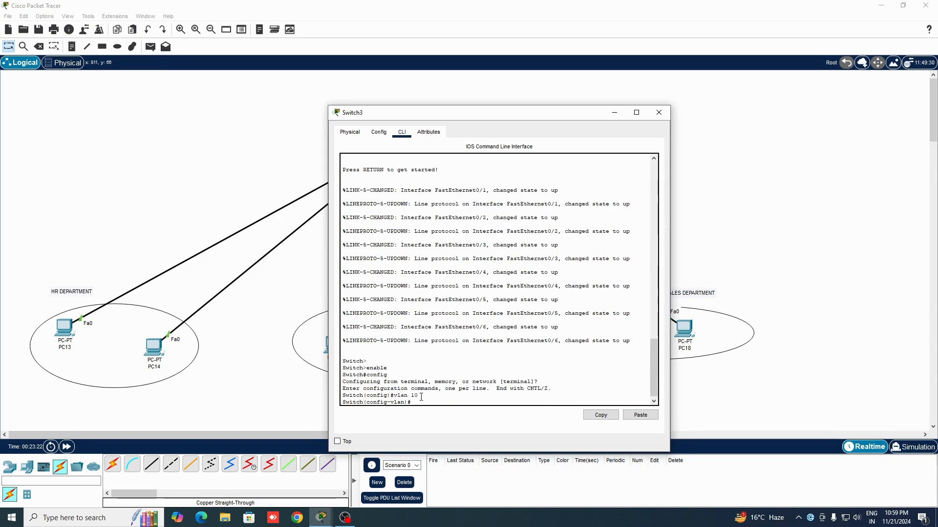
pyautogui.write('ame hr')
pyautogui.press('Return')
pyautogui.write('e')
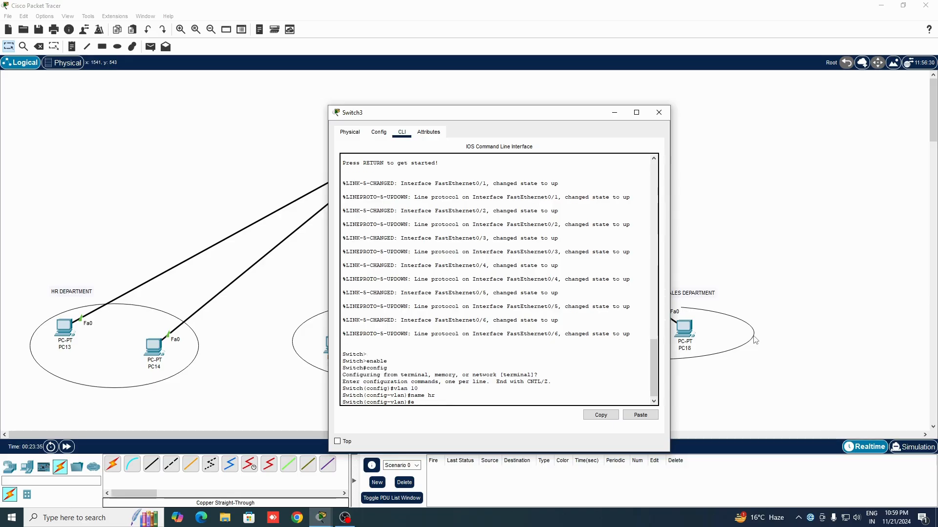
pyautogui.write('xit')
pyautogui.press('Return')
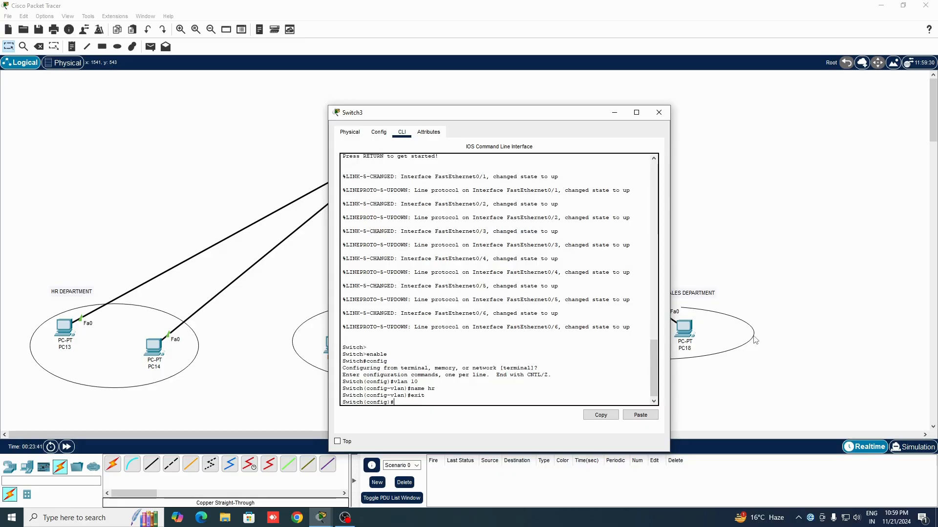
# - Create VLAN 20 on the switch, name it finance, and exit VLAN configuration
pyautogui.write('vlan ')
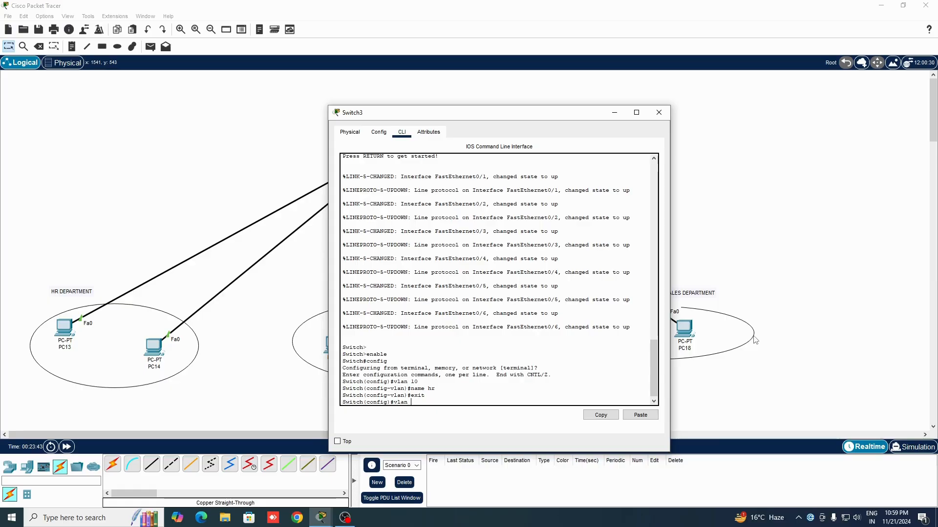
pyautogui.write('20')
pyautogui.press('Return')
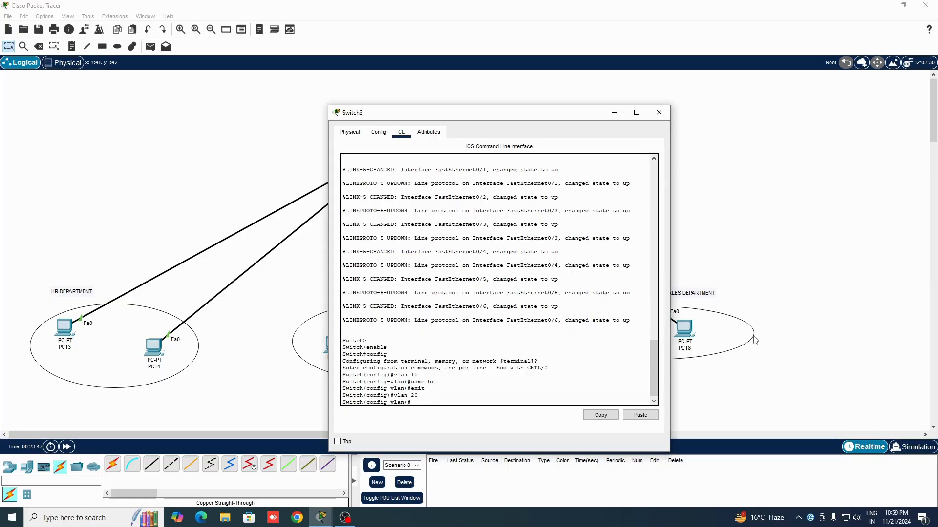
pyautogui.write('name')
pyautogui.moveTo(540, 119); pyautogui.dragTo(692, 123)
pyautogui.write('e')
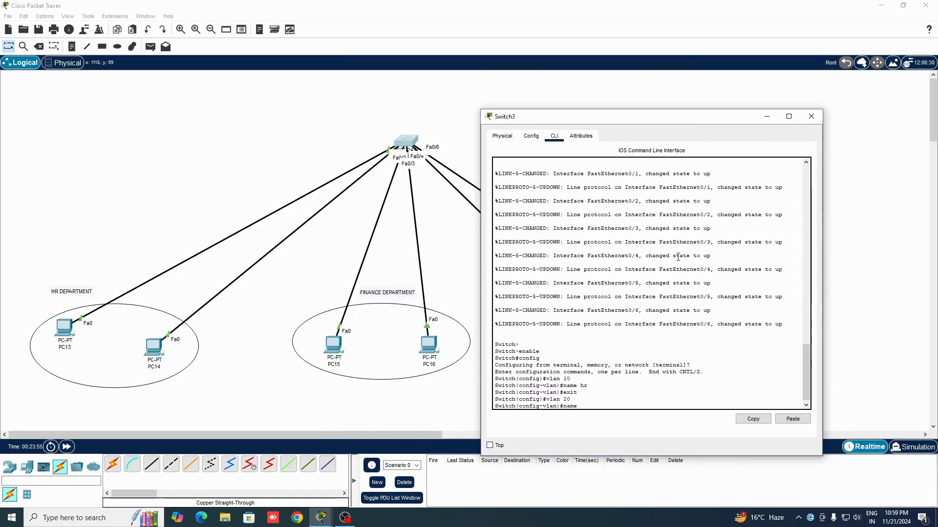
pyautogui.write(' finance')
pyautogui.press('Return')
pyautogui.write('e')
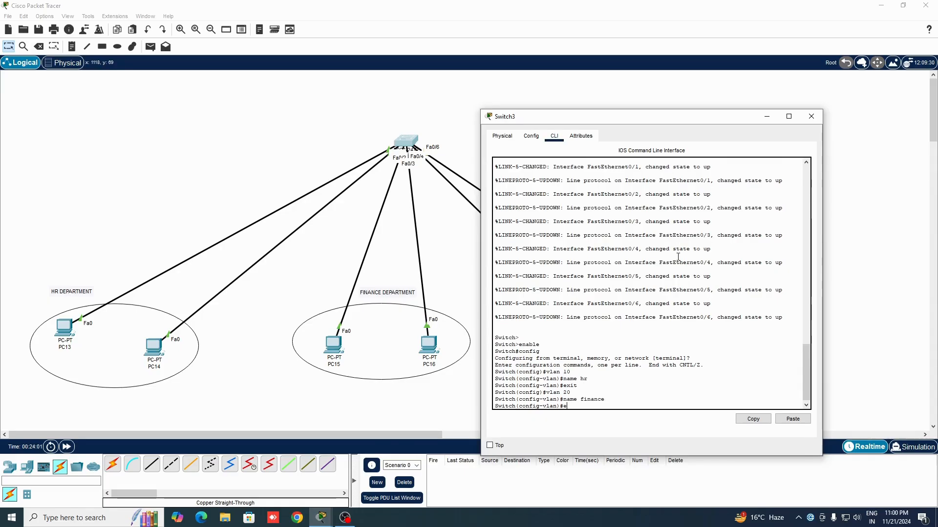
pyautogui.write('xit')
pyautogui.press('Return')
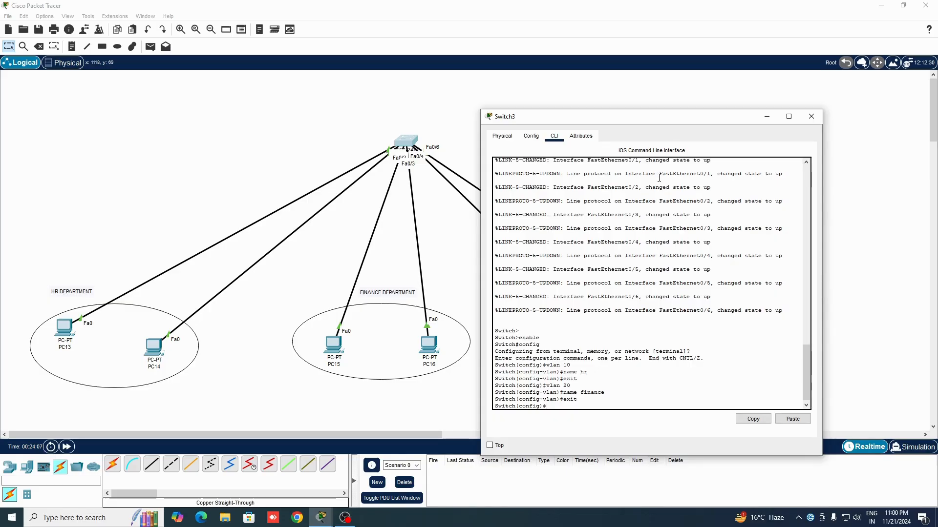
# - Create VLAN 30 on the switch, name it sales, and exit VLAN configuration
pyautogui.moveTo(652, 119); pyautogui.dragTo(360, 108)
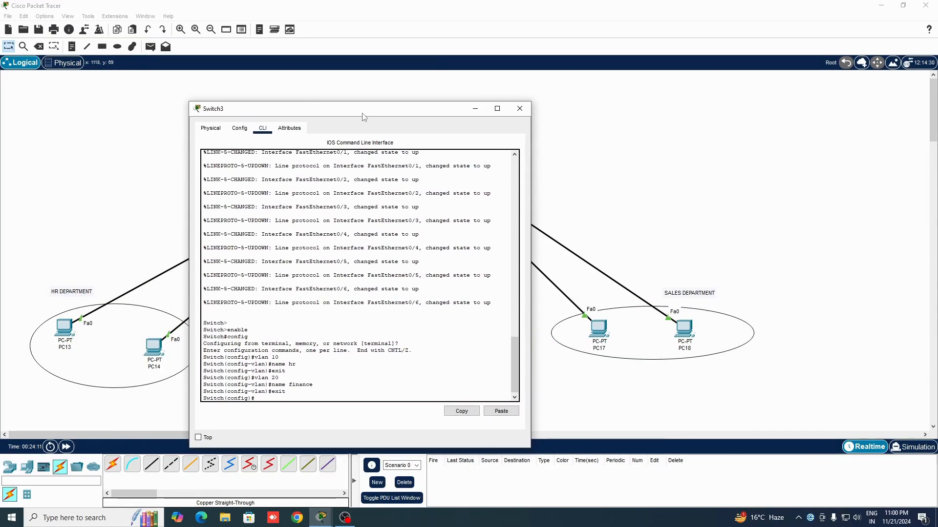
pyautogui.write('vlan 30')
pyautogui.press('Return')
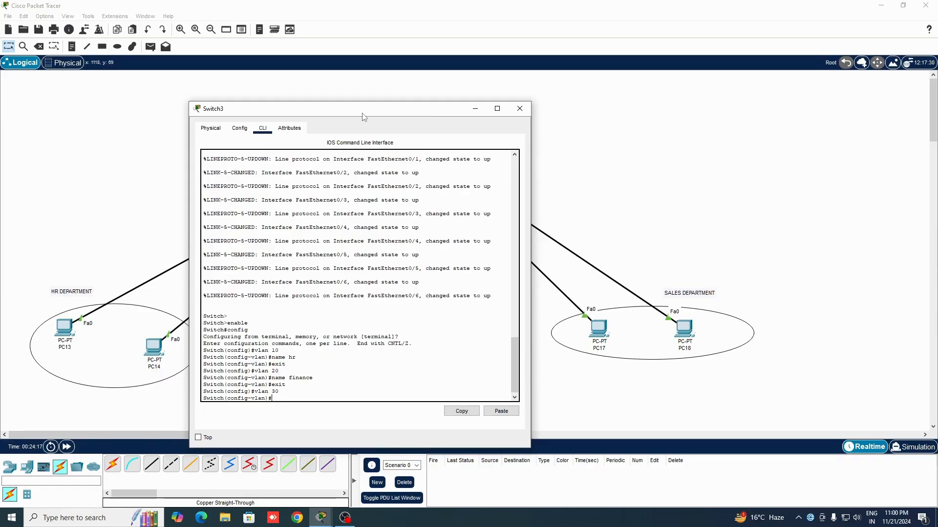
pyautogui.write('name sales')
pyautogui.press('Return')
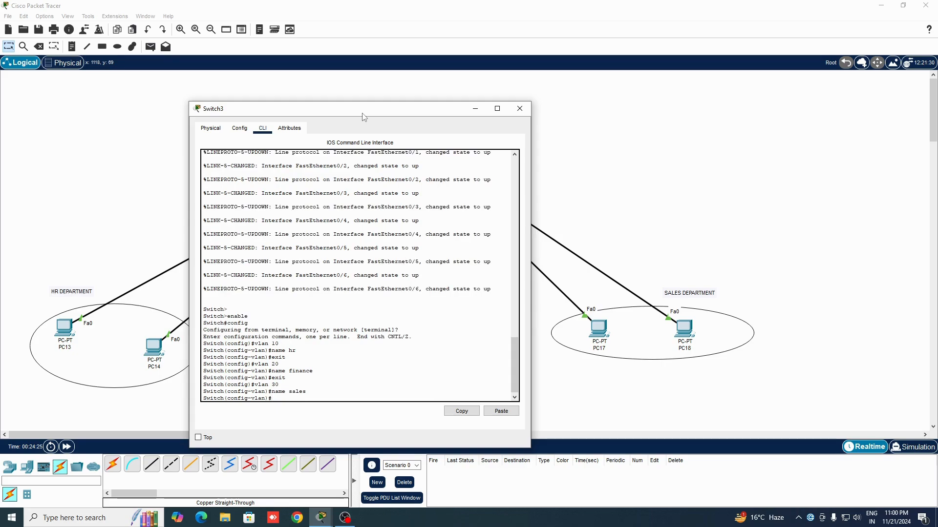
pyautogui.write('exit')
pyautogui.press('Return')
# - Exit global configuration mode and list the switch's VLANs with show vlan
pyautogui.write('exi')
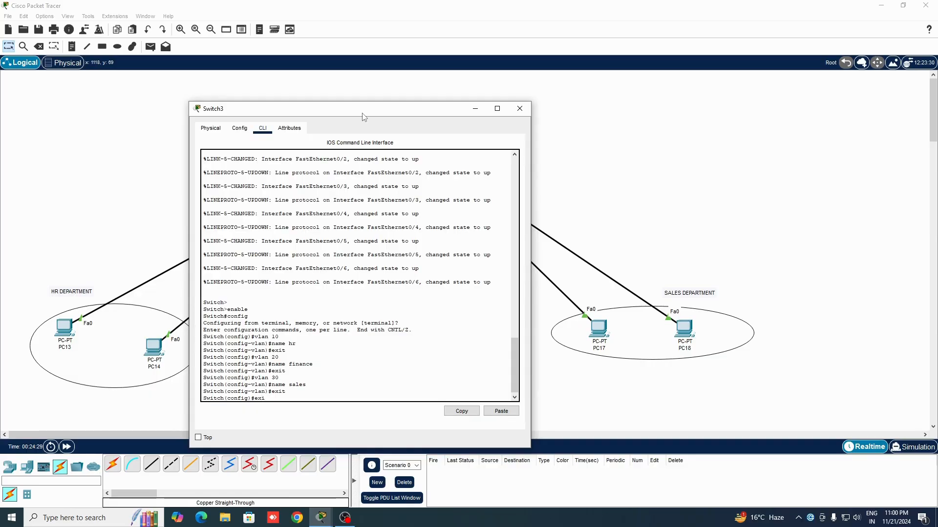
pyautogui.press('Return')
pyautogui.press('Return')
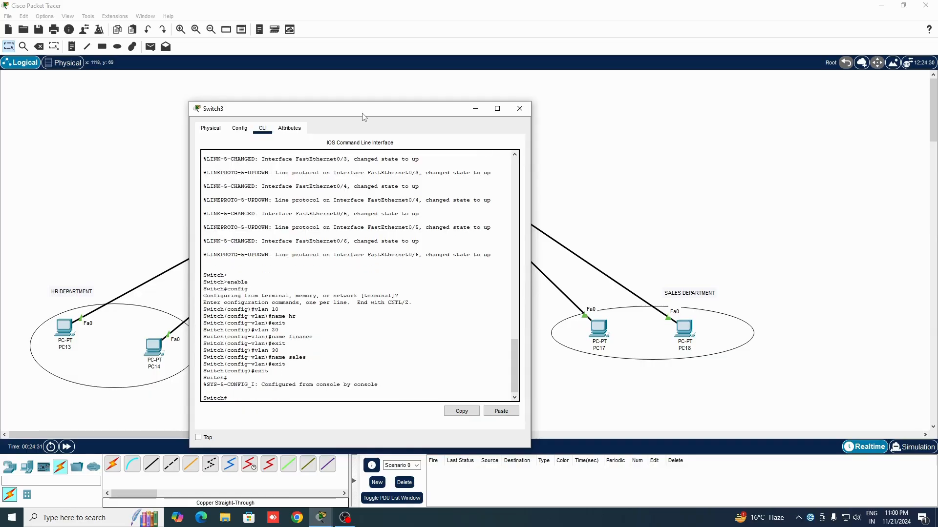
pyautogui.write('show vlan')
pyautogui.press('Return')
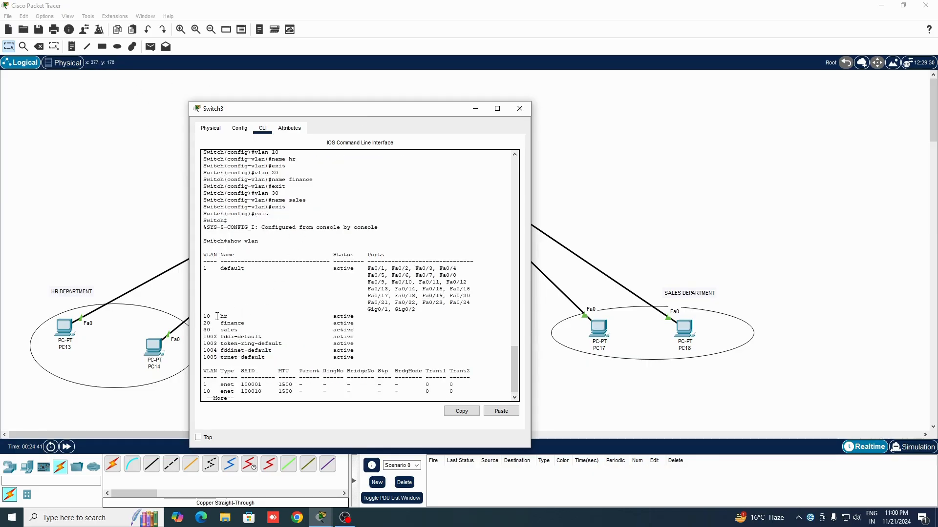
# - Examine the VLAN table, comparing the hr, finance and sales entries with the ports assigned to the default VLAN
pyautogui.moveTo(205, 316); pyautogui.dragTo(233, 316)
pyautogui.click(226, 317)
pyautogui.moveTo(221, 322); pyautogui.dragTo(252, 324)
pyautogui.click(228, 297)
pyautogui.moveTo(214, 266); pyautogui.dragTo(248, 274)
pyautogui.click(330, 274)
pyautogui.moveTo(366, 268); pyautogui.dragTo(415, 309)
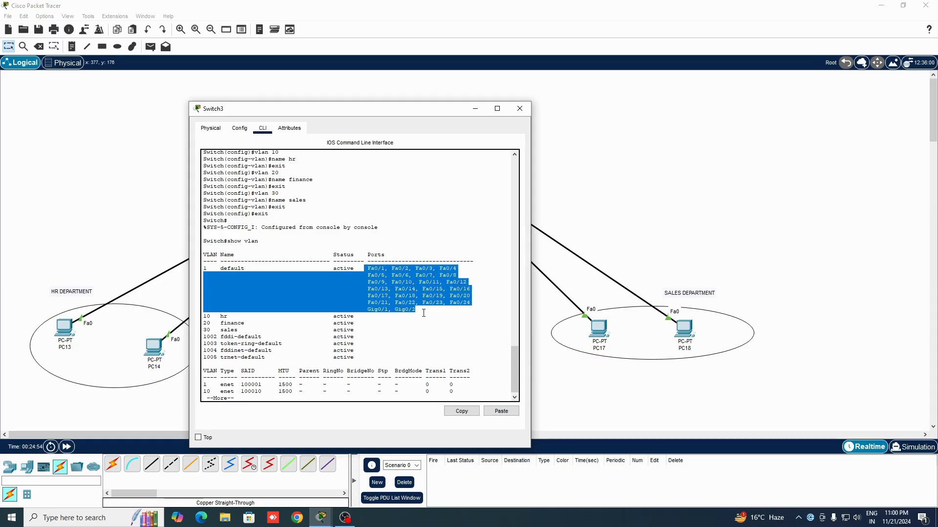
pyautogui.click(384, 270)
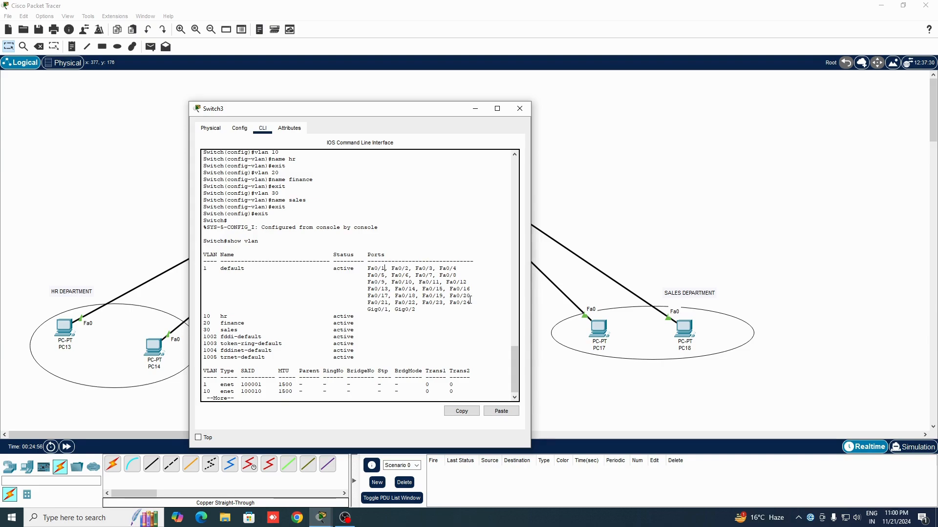
pyautogui.moveTo(471, 303); pyautogui.dragTo(461, 305)
pyautogui.moveTo(368, 310); pyautogui.dragTo(422, 313)
pyautogui.click(421, 310)
pyautogui.moveTo(367, 268); pyautogui.dragTo(386, 279)
pyautogui.moveTo(334, 316); pyautogui.dragTo(354, 317)
pyautogui.moveTo(368, 269); pyautogui.dragTo(412, 269)
pyautogui.moveTo(217, 316); pyautogui.dragTo(251, 314)
pyautogui.moveTo(415, 263); pyautogui.dragTo(456, 270)
pyautogui.moveTo(203, 330); pyautogui.dragTo(231, 329)
pyautogui.click(241, 327)
pyautogui.moveTo(388, 276); pyautogui.dragTo(401, 275)
pyautogui.moveTo(220, 330); pyautogui.dragTo(251, 330)
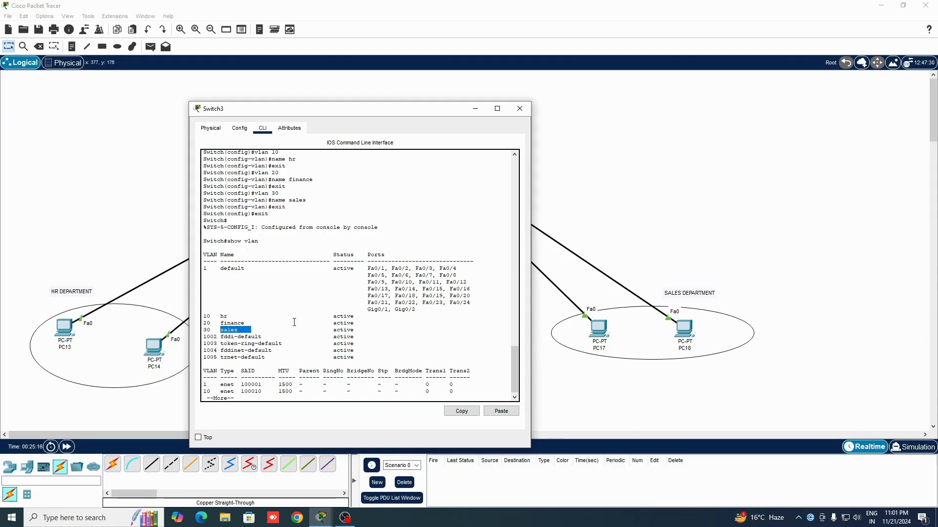
# - Page through the rest of the show vlan output to return to the switch's privileged prompt
pyautogui.click(305, 363)
pyautogui.press('space')
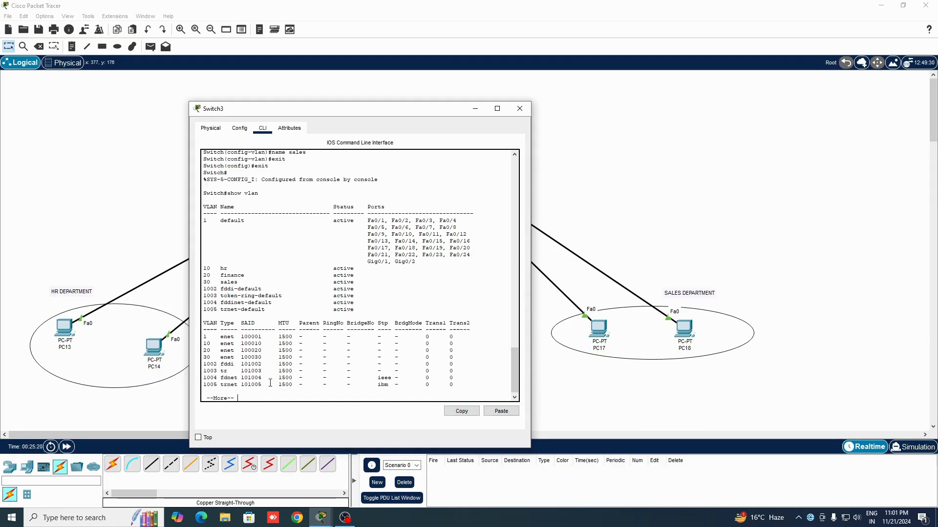
pyautogui.press('Return')
pyautogui.press('Return')
pyautogui.press('Return')
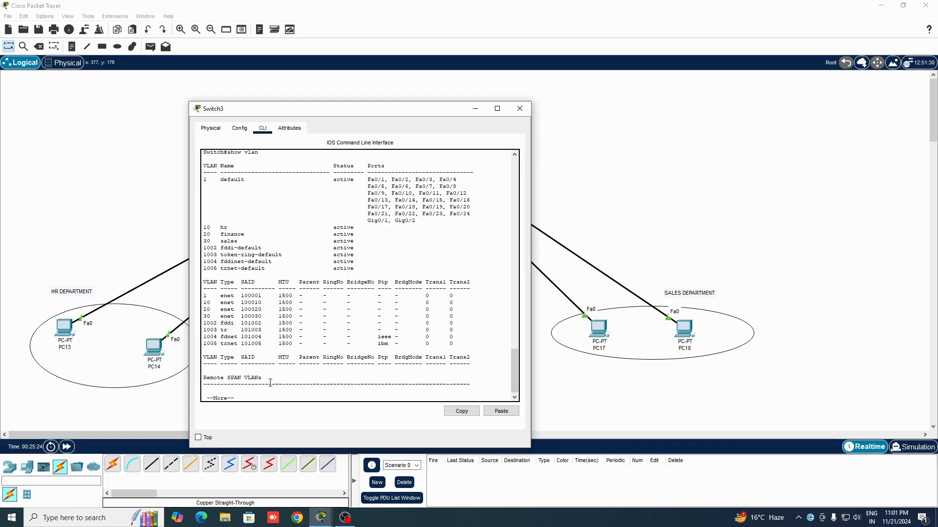
pyautogui.press('Return')
pyautogui.press('Return')
pyautogui.press('Return')
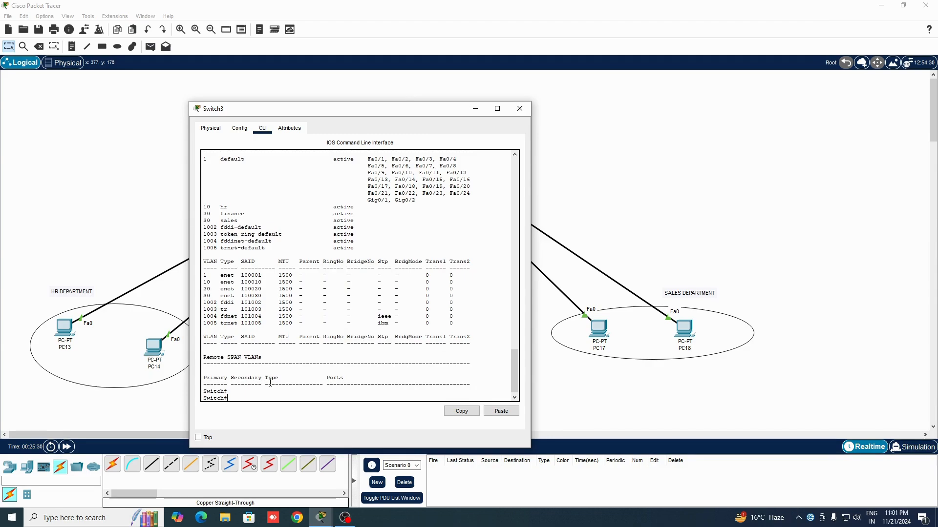
# - Enter global configuration mode on the switch and open interface fastEthernet 0/1 for configuration
pyautogui.write('config')
pyautogui.press('Return')
pyautogui.press('Return')
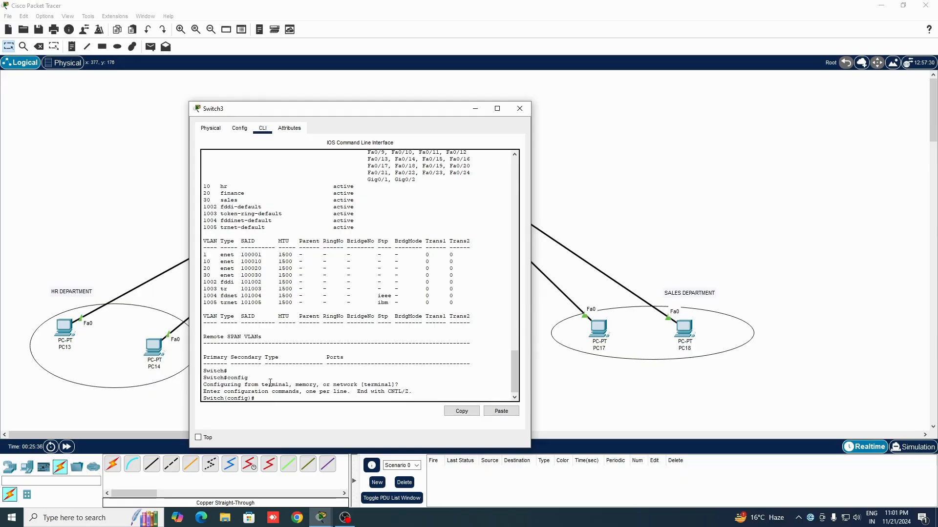
pyautogui.write('inte')
pyautogui.press('Tab')
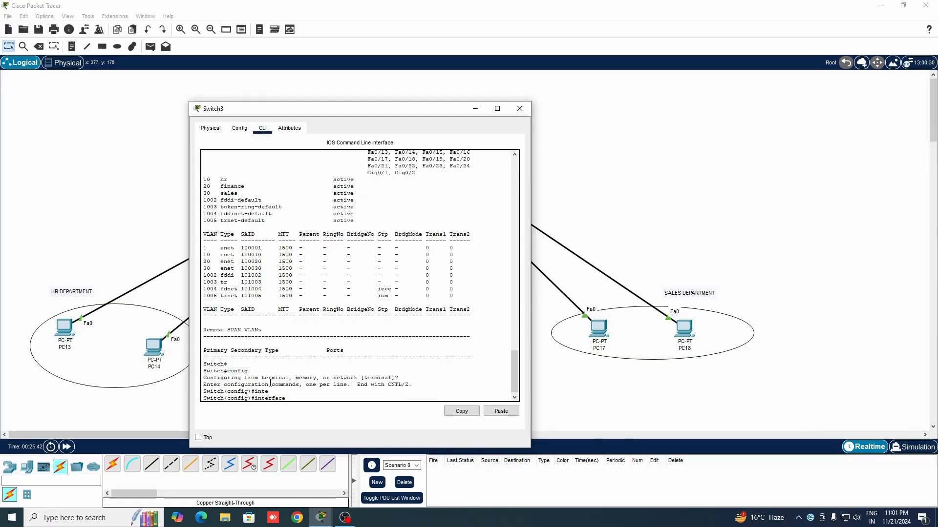
pyautogui.write('fa')
pyautogui.press('Tab')
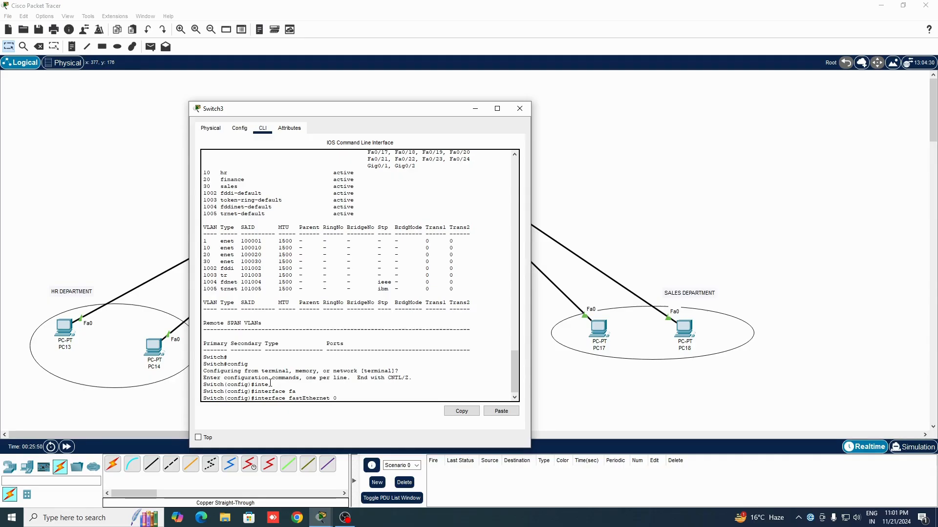
pyautogui.write('/1')
pyautogui.moveTo(343, 113); pyautogui.dragTo(486, 95)
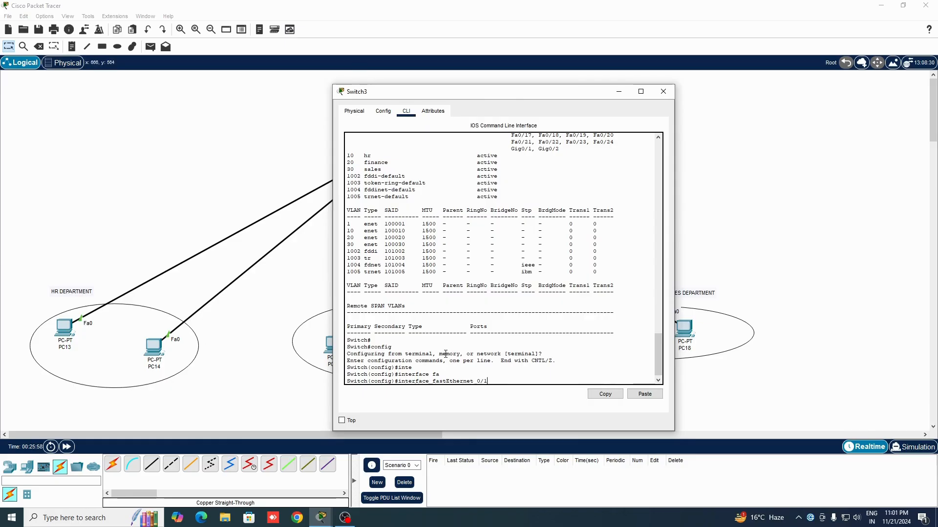
pyautogui.press('Return')
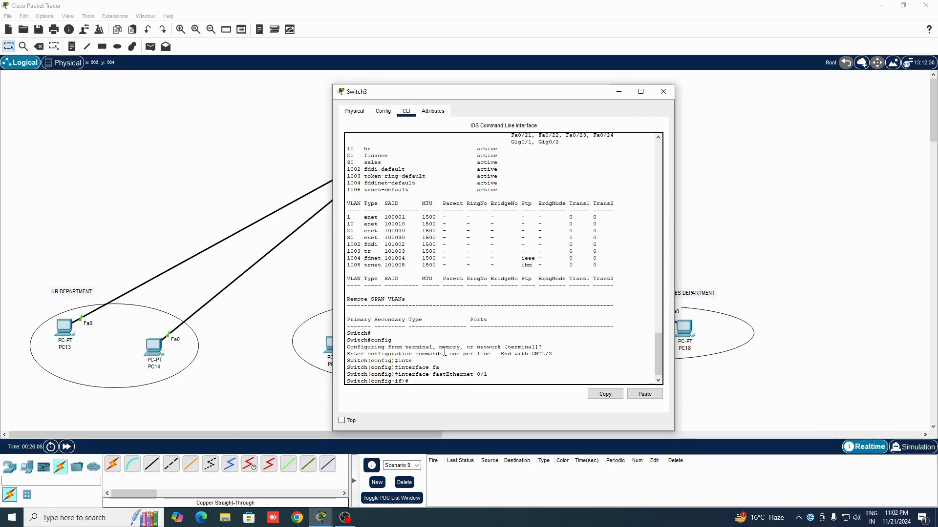
# - Assign interface fastEthernet 0/1 to access VLAN 10 and exit interface configuration
pyautogui.press('Tab')
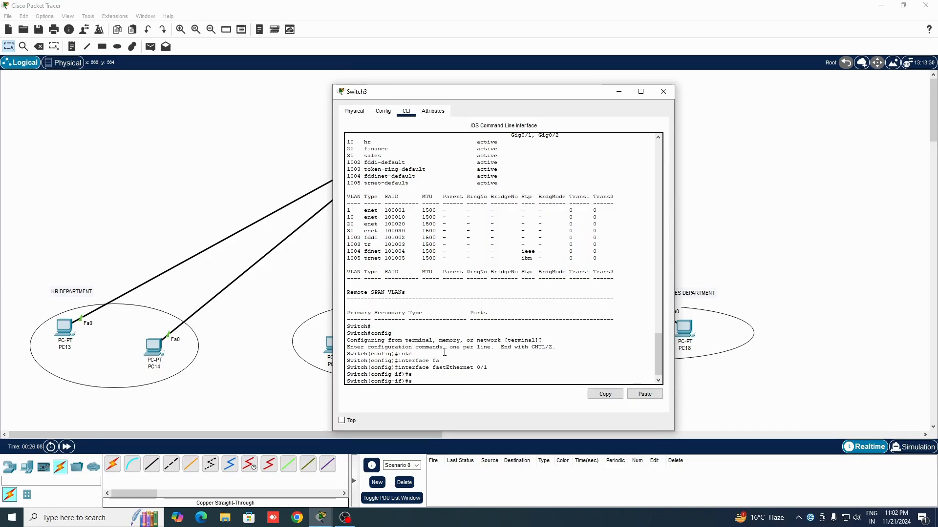
pyautogui.write('w')
pyautogui.press('Tab')
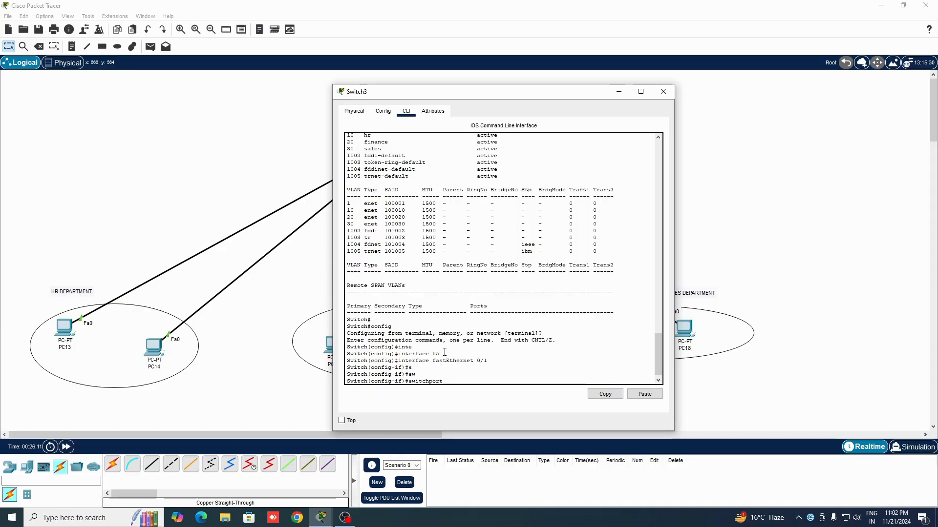
pyautogui.write('acc')
pyautogui.write('ess vlan ')
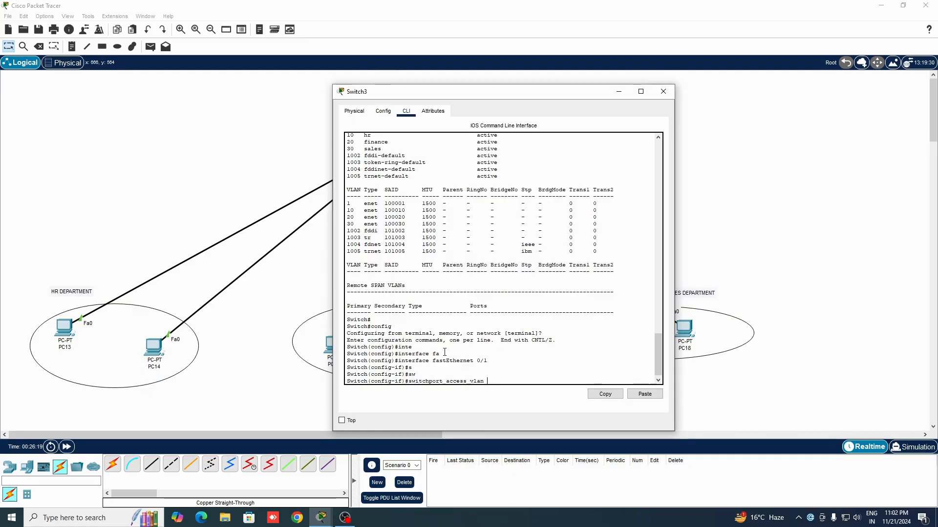
pyautogui.write('10')
pyautogui.press('Return')
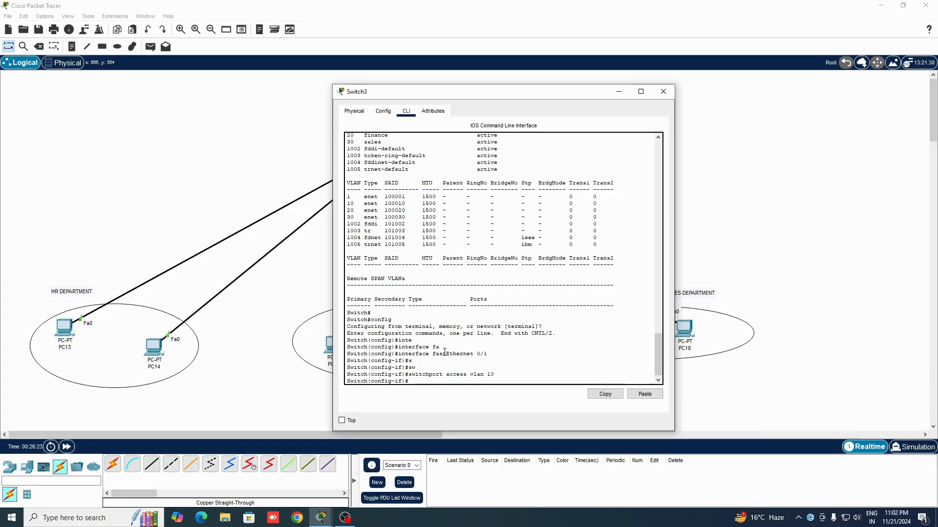
pyautogui.write('exit')
pyautogui.press('Return')
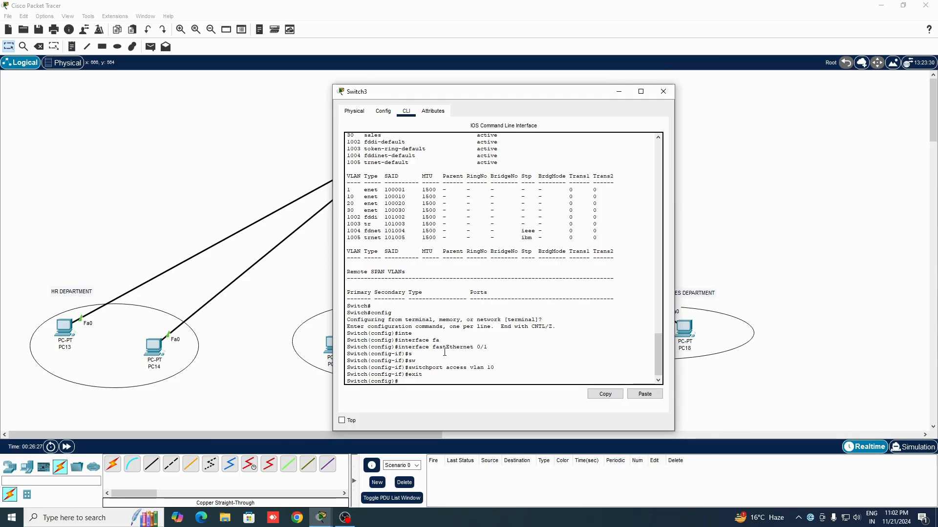
# - Open interface fastEthernet 0/2 for configuration from global configuration mode
pyautogui.write('exit')
pyautogui.press('Up')
pyautogui.press('Up')
pyautogui.press('Up')
pyautogui.press('Up')
pyautogui.press('Up')
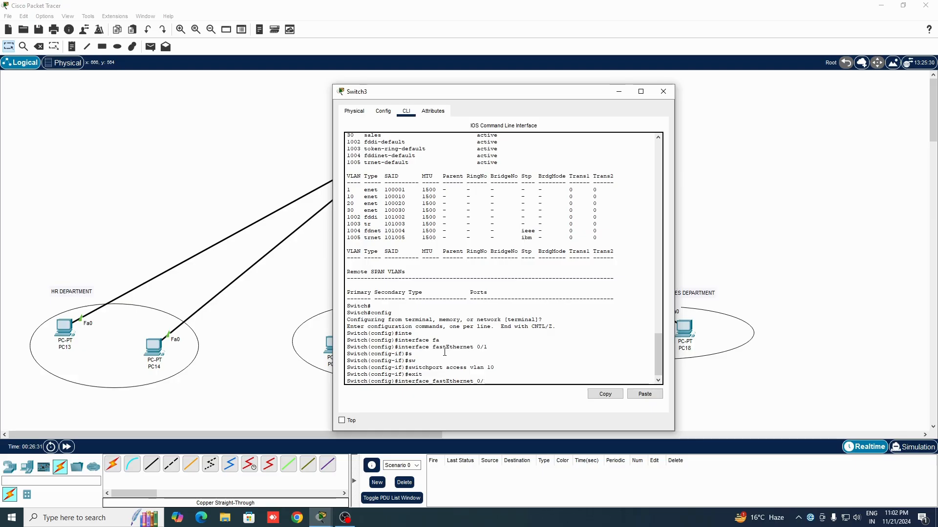
pyautogui.write('2')
pyautogui.press('Return')
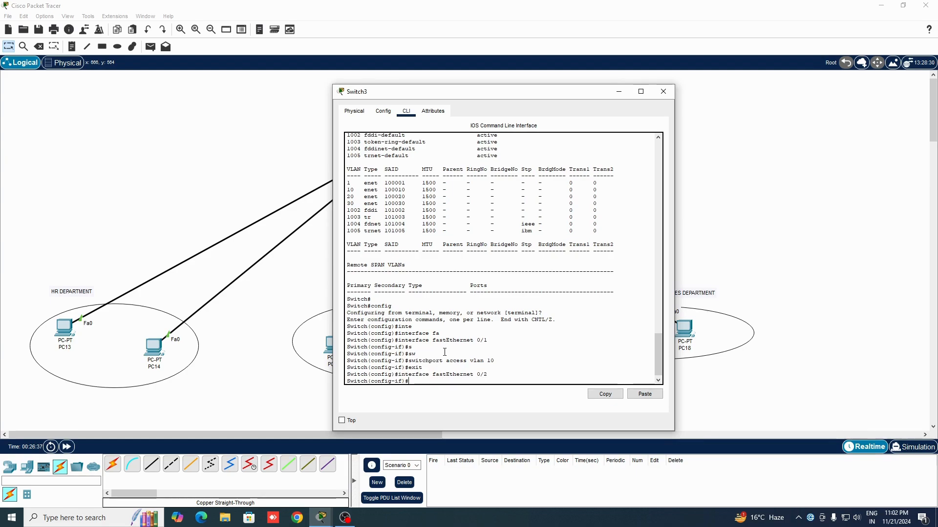
# - Assign interface fastEthernet 0/2 to access VLAN 10 and exit interface configuration
pyautogui.press('Up')
pyautogui.press('Up')
pyautogui.press('Up')
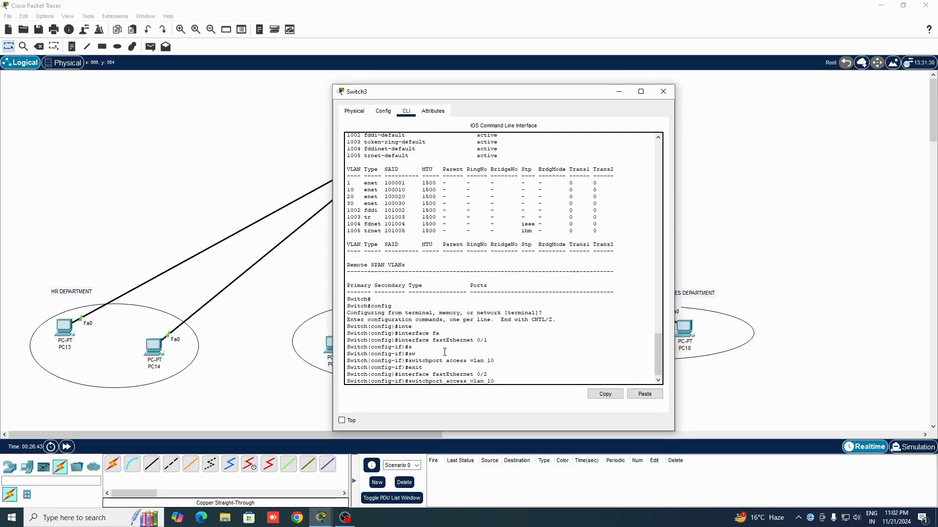
pyautogui.press('Return')
pyautogui.write('e')
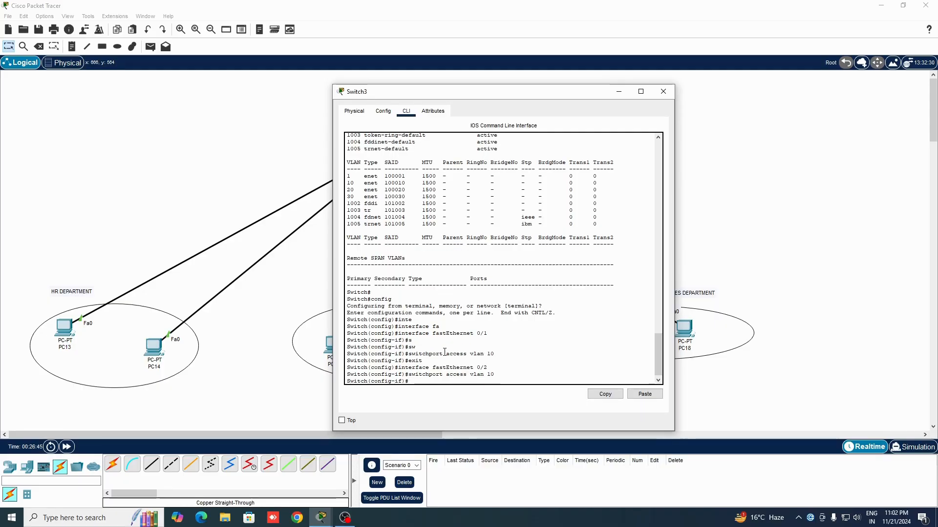
pyautogui.write('xi')
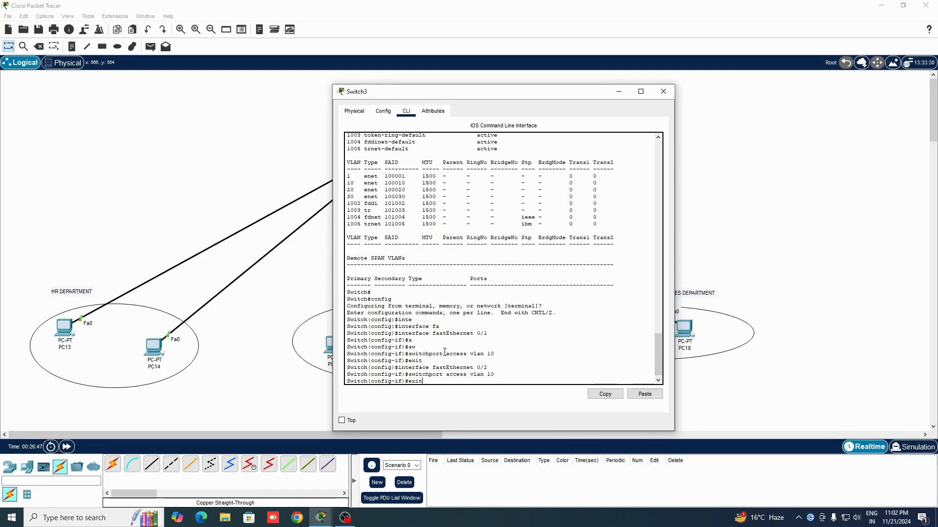
pyautogui.write('t')
pyautogui.press('Return')
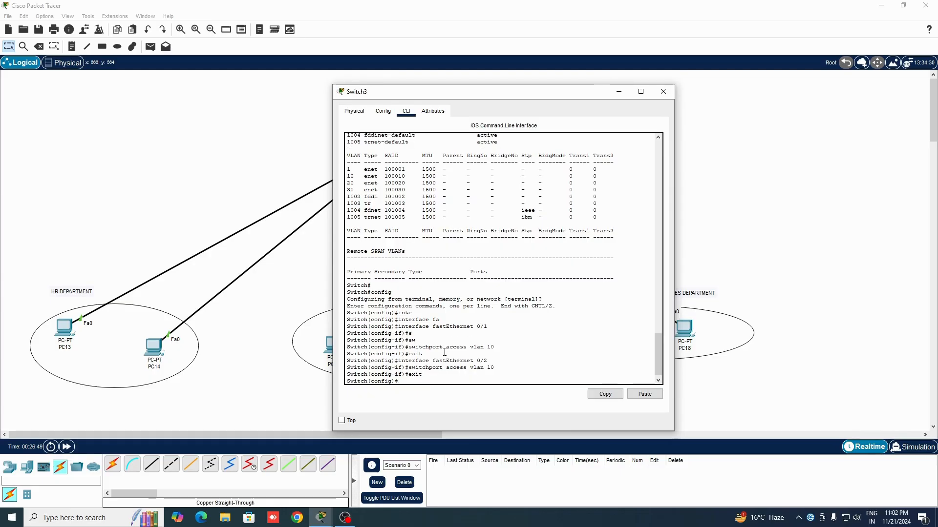
# - Exit global configuration mode and list the VLANs with show vlan to check the port assignments
pyautogui.write('exit')
pyautogui.press('Return')
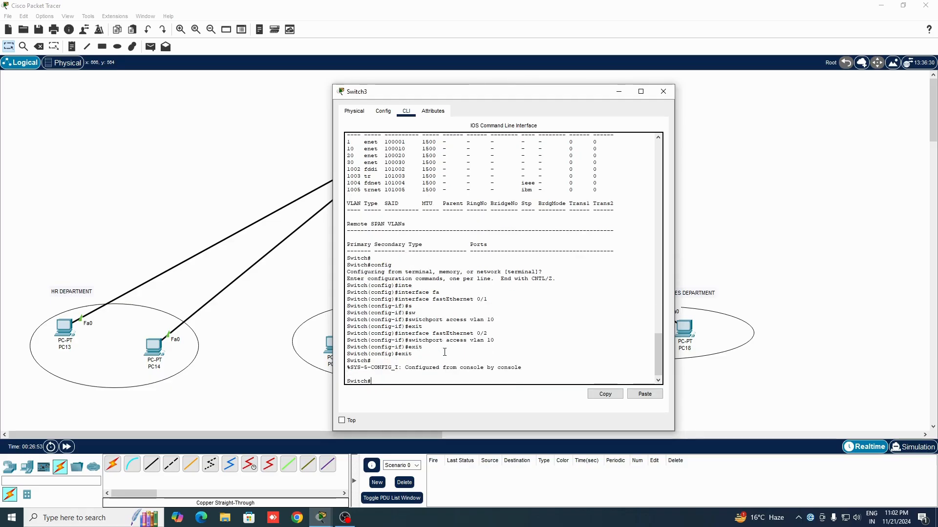
pyautogui.write('enable')
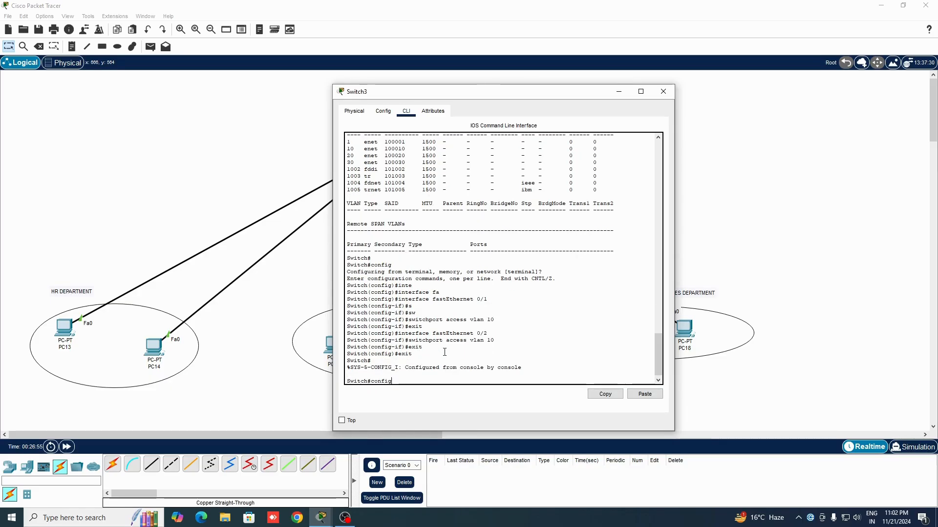
pyautogui.press('BackSpace')
pyautogui.press('BackSpace')
pyautogui.press('BackSpace')
pyautogui.press('BackSpace')
pyautogui.press('BackSpace')
pyautogui.press('BackSpace')
pyautogui.write('show vlan')
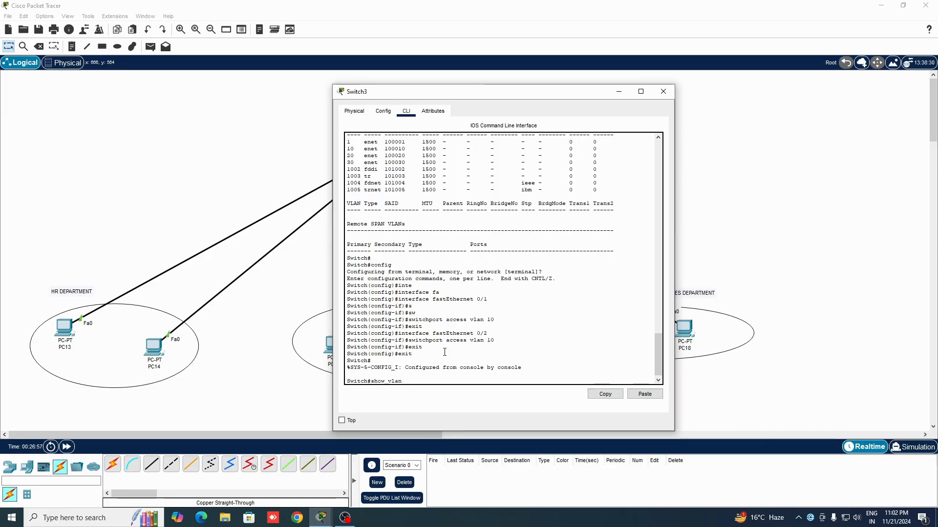
pyautogui.press('Return')
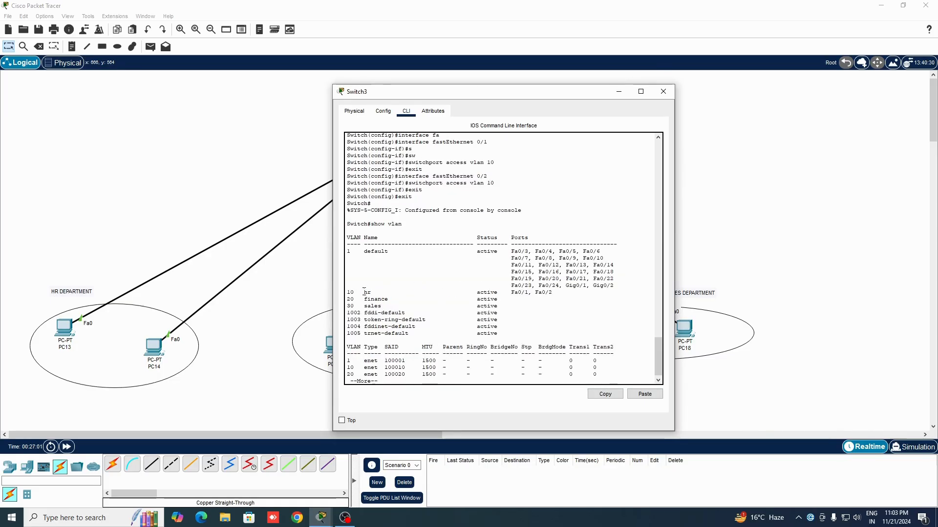
# - Examine the hr and finance entries in the VLAN table, and page through the remaining output to the privileged prompt
pyautogui.moveTo(364, 294); pyautogui.dragTo(555, 292)
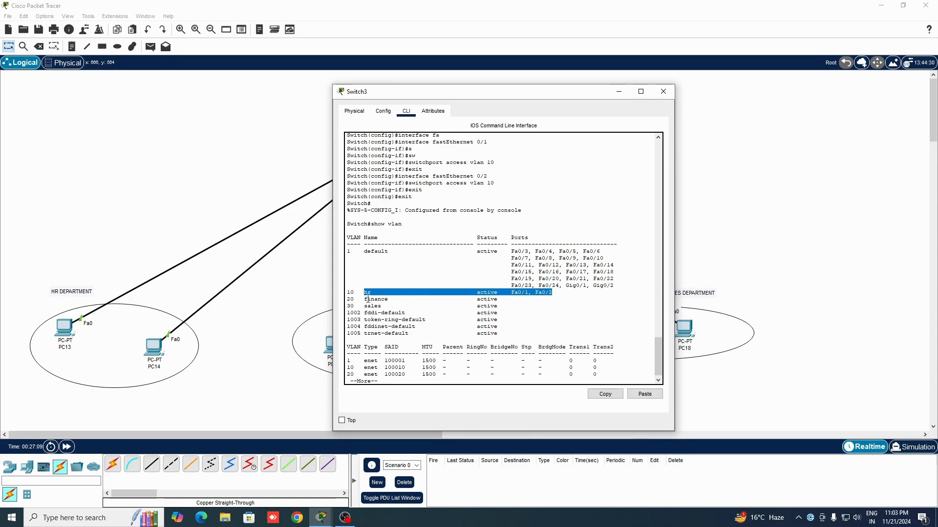
pyautogui.moveTo(364, 299); pyautogui.dragTo(393, 301)
pyautogui.click(397, 375)
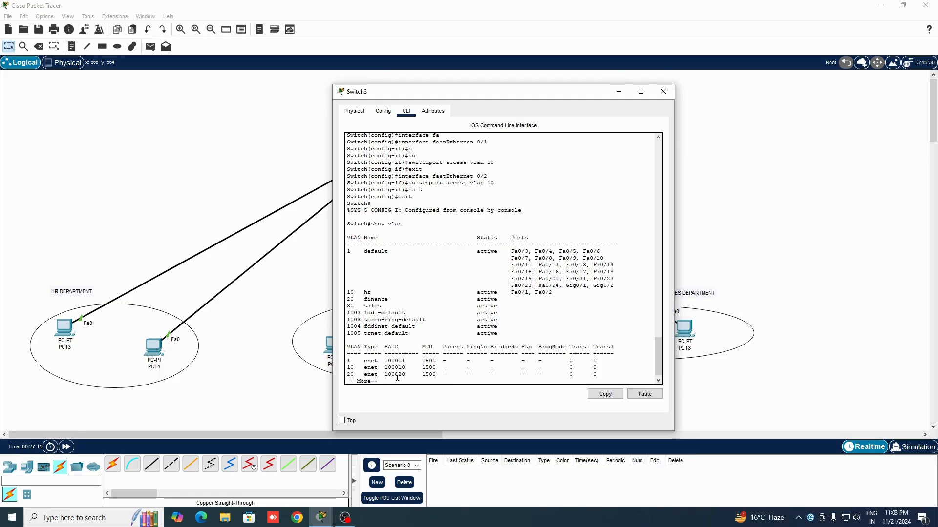
pyautogui.press('Return')
pyautogui.press('Return')
pyautogui.press('Return')
pyautogui.press('Return')
pyautogui.press('Return')
pyautogui.press('Return')
pyautogui.press('Return')
pyautogui.press('Return')
pyautogui.press('Return')
pyautogui.press('Return')
pyautogui.press('Return')
pyautogui.press('Return')
pyautogui.press('Return')
pyautogui.press('Return')
pyautogui.press('Return')
pyautogui.press('Return')
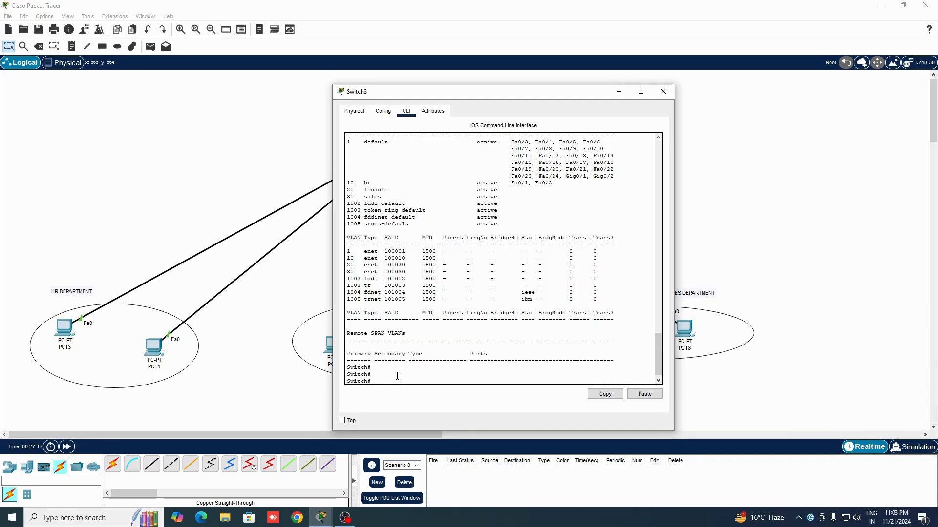
# - Enter the switch's global configuration mode from the privileged prompt with config
pyautogui.write('config')
pyautogui.press('Up')
pyautogui.press('Down')
pyautogui.press('Return')
pyautogui.press('Return')
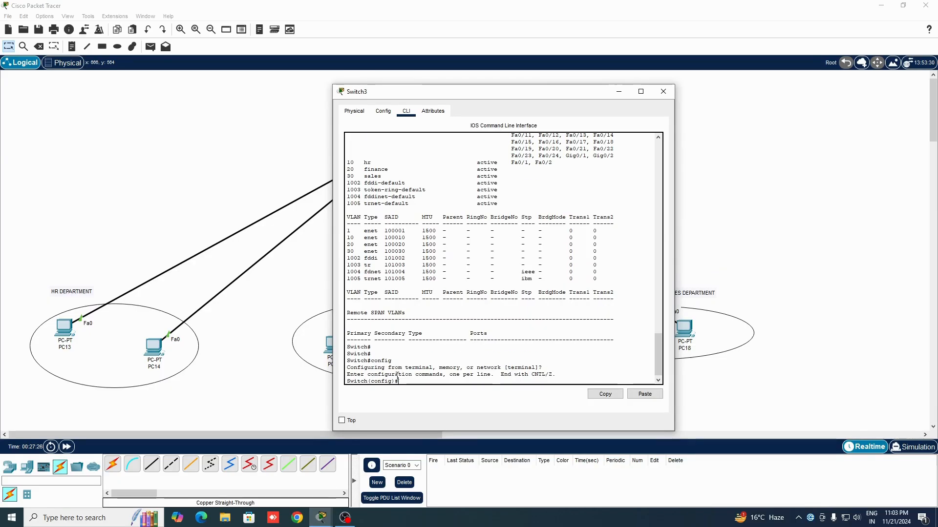
pyautogui.write('fa')
pyautogui.press('Tab')
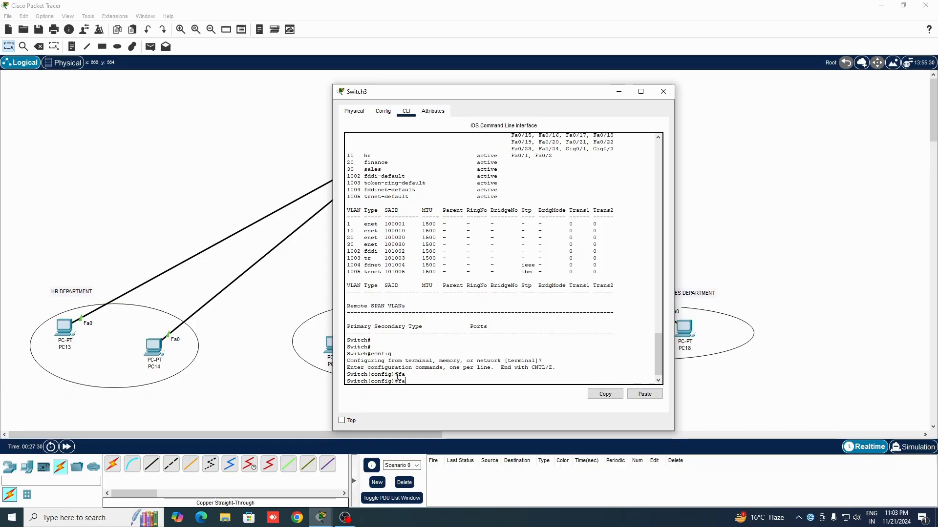
pyautogui.press('BackSpace')
pyautogui.press('BackSpace')
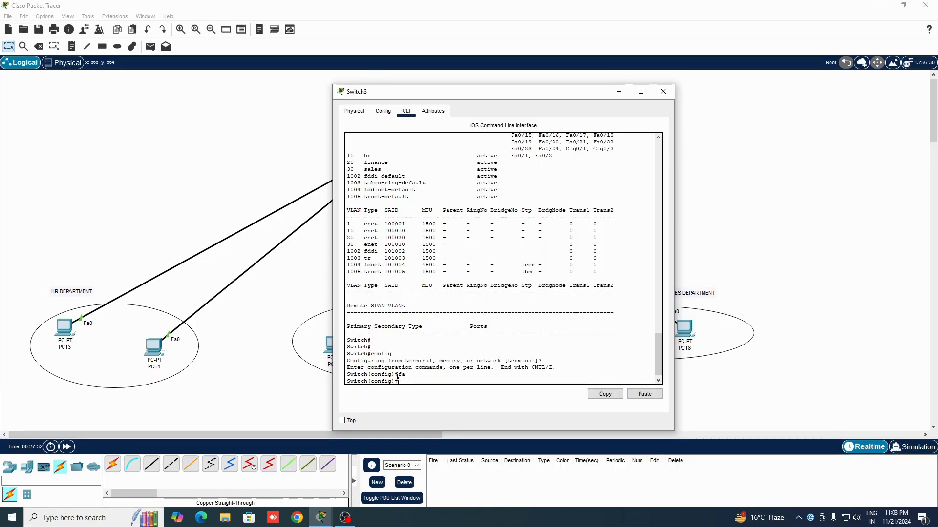
# - Open interface fastEthernet 0/3 for configuration
pyautogui.write('in')
pyautogui.press('Tab')
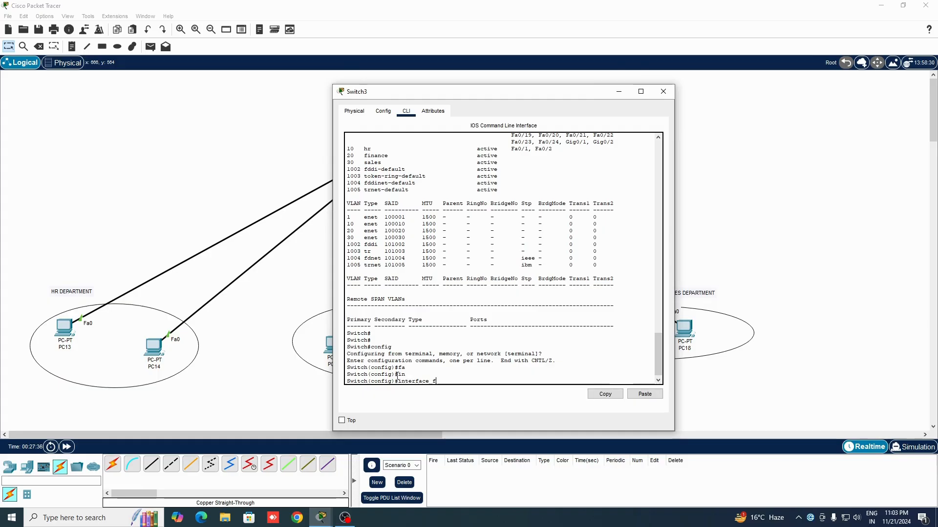
pyautogui.write('fa')
pyautogui.press('Tab')
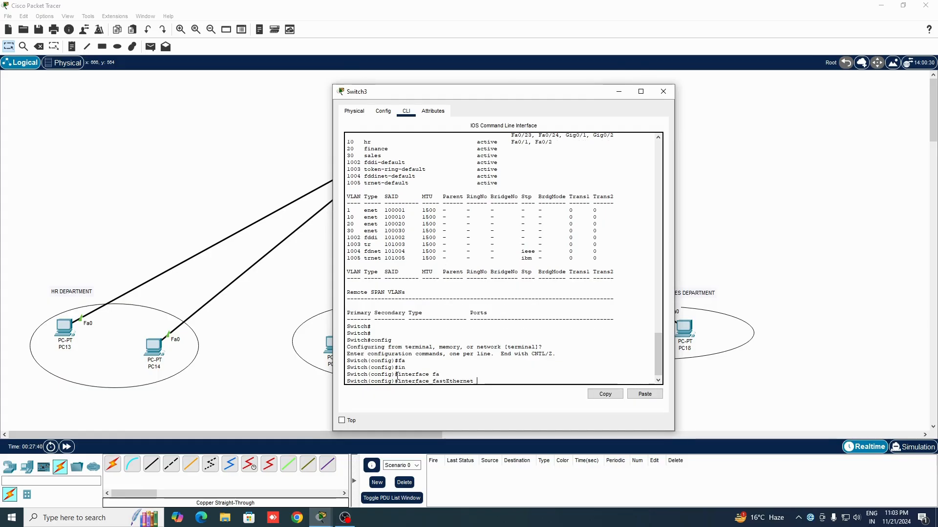
pyautogui.write('0/3')
pyautogui.press('Return')
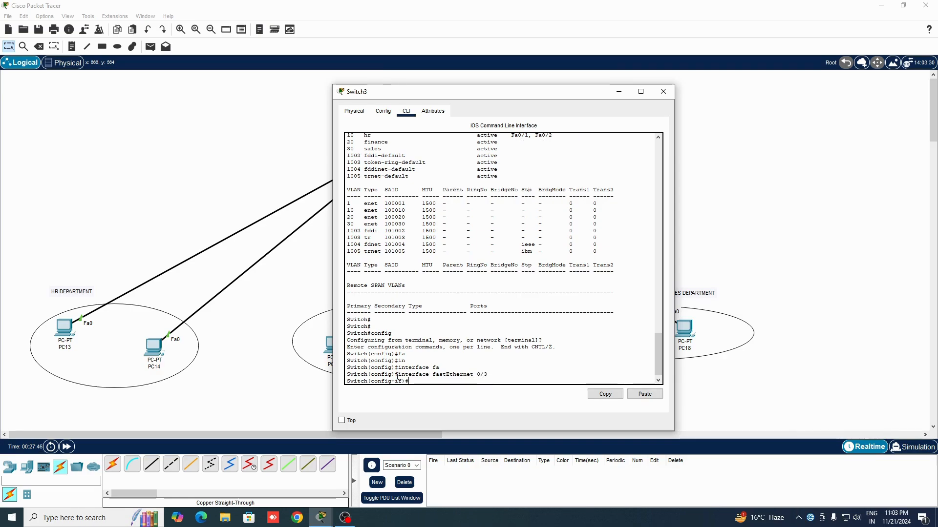
# - Assign interface fastEthernet 0/3 to access VLAN 20 and exit interface configuration
pyautogui.write('swi')
pyautogui.press('Tab')
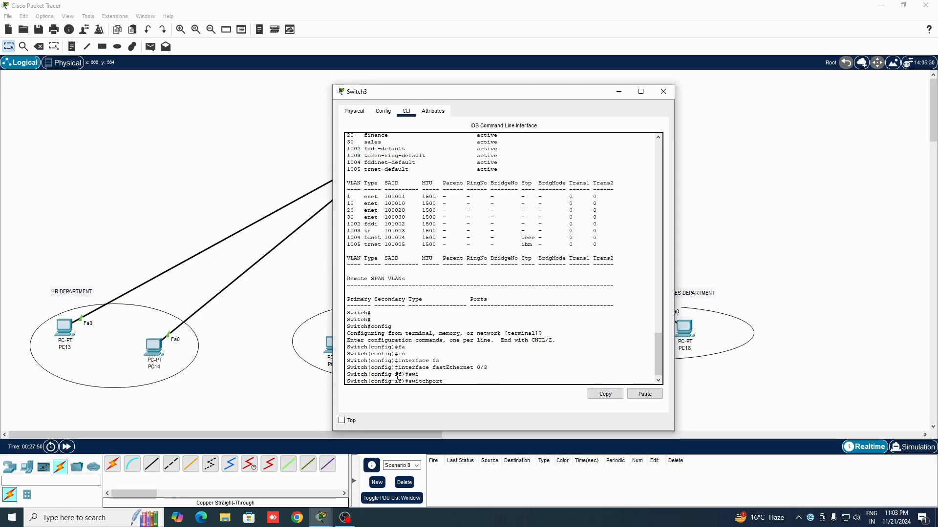
pyautogui.write('ac')
pyautogui.press('Tab')
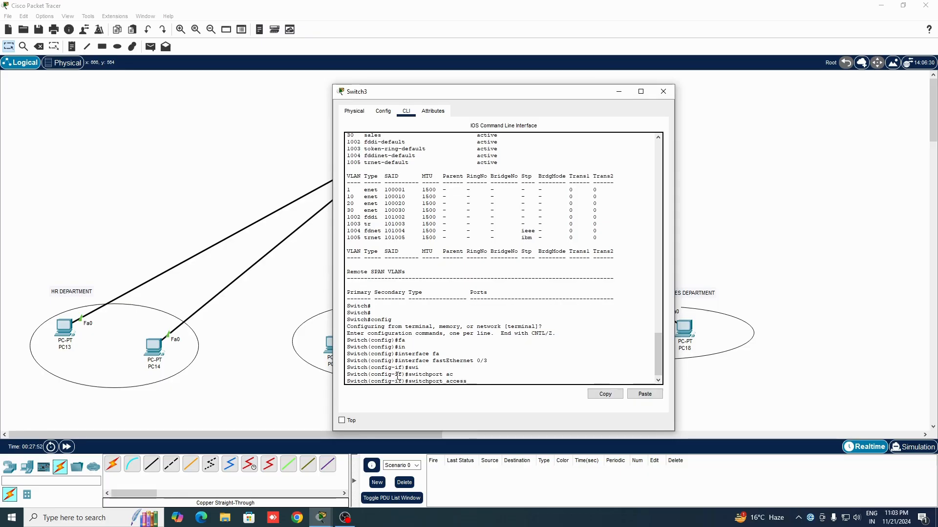
pyautogui.write('vlan')
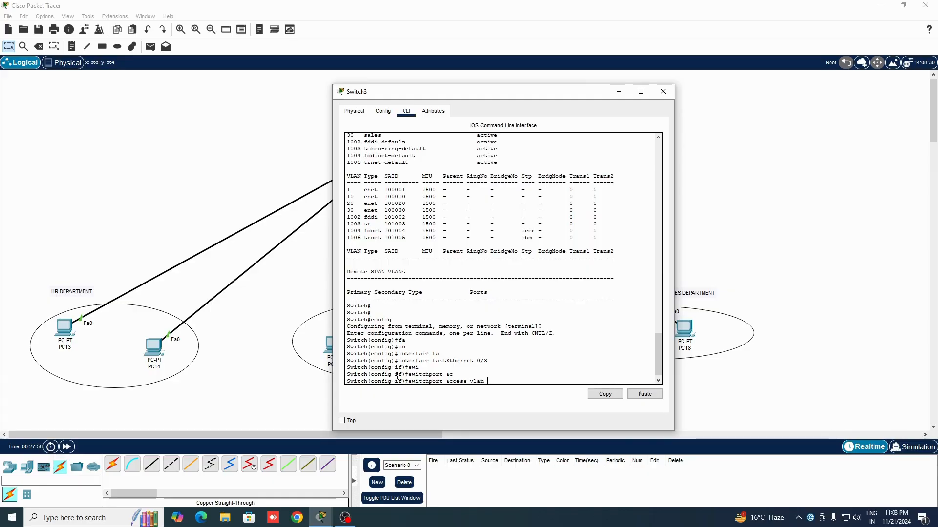
pyautogui.write(' 20')
pyautogui.press('Return')
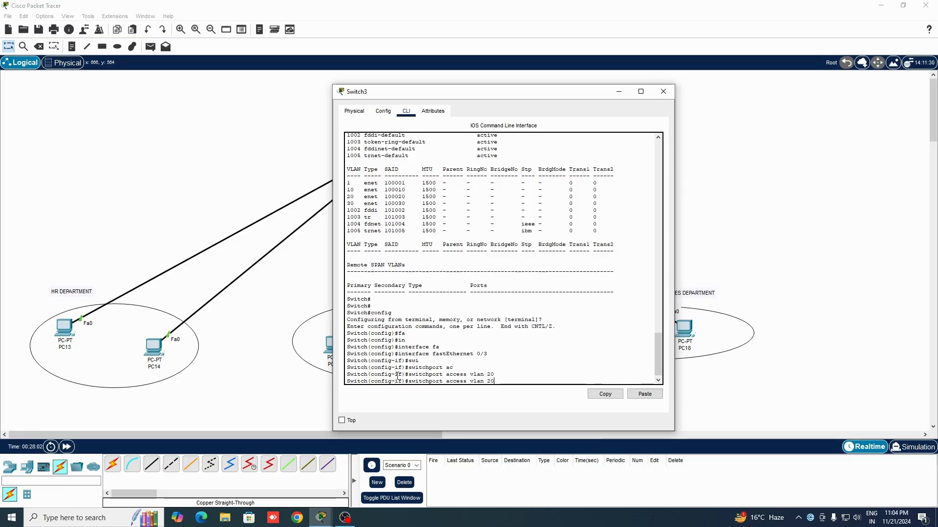
pyautogui.write('exit')
pyautogui.press('Return')
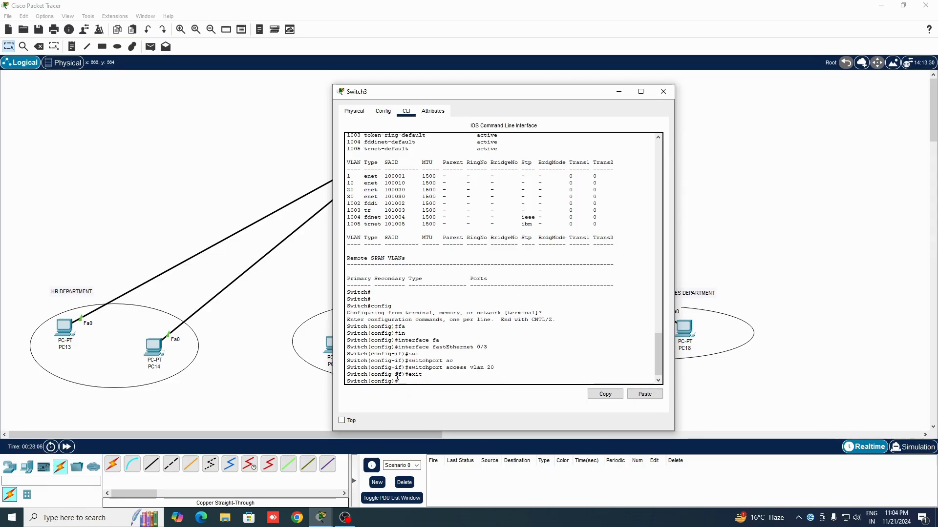
# - Open interface fastEthernet 0/4 for configuration
pyautogui.press('Up')
pyautogui.press('Up')
pyautogui.press('Up')
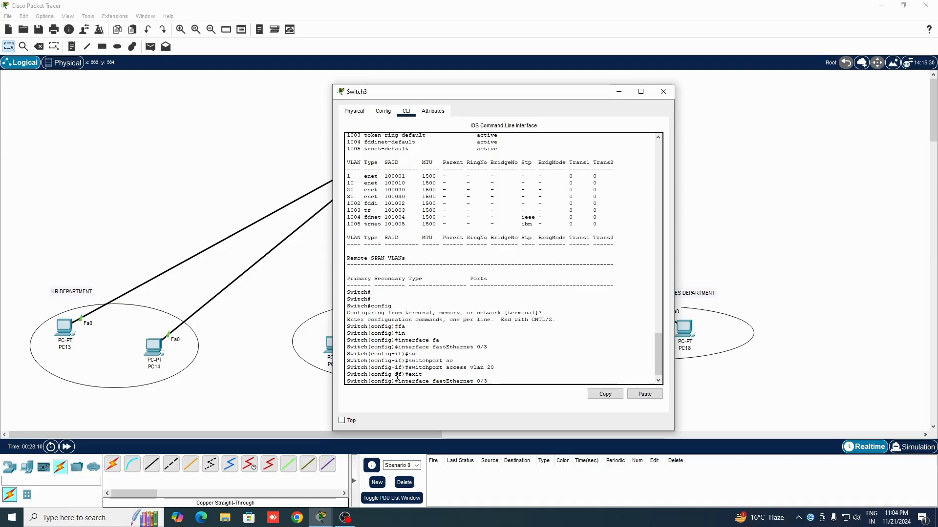
pyautogui.press('BackSpace')
pyautogui.write('4')
pyautogui.press('Return')
# - Assign interface fastEthernet 0/4 to access VLAN 20 and exit interface configuration
pyautogui.press('Up')
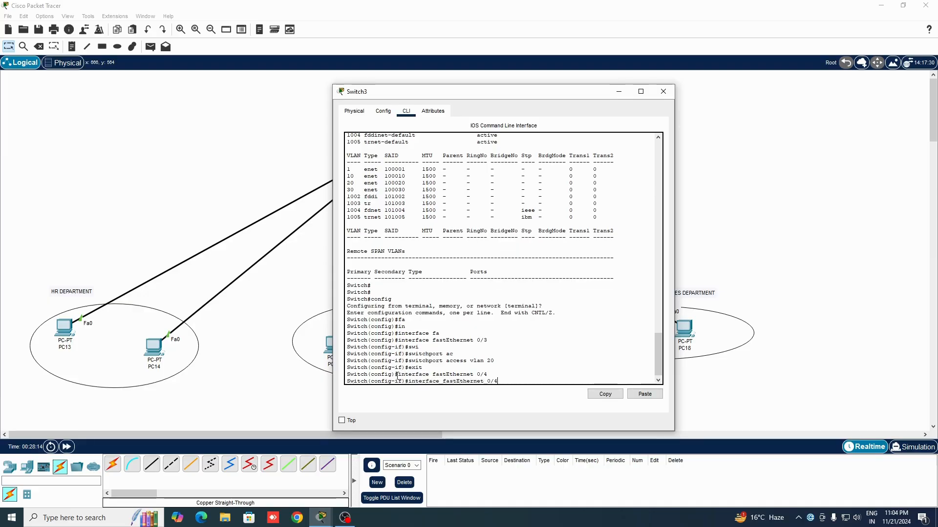
pyautogui.press('Up')
pyautogui.press('Up')
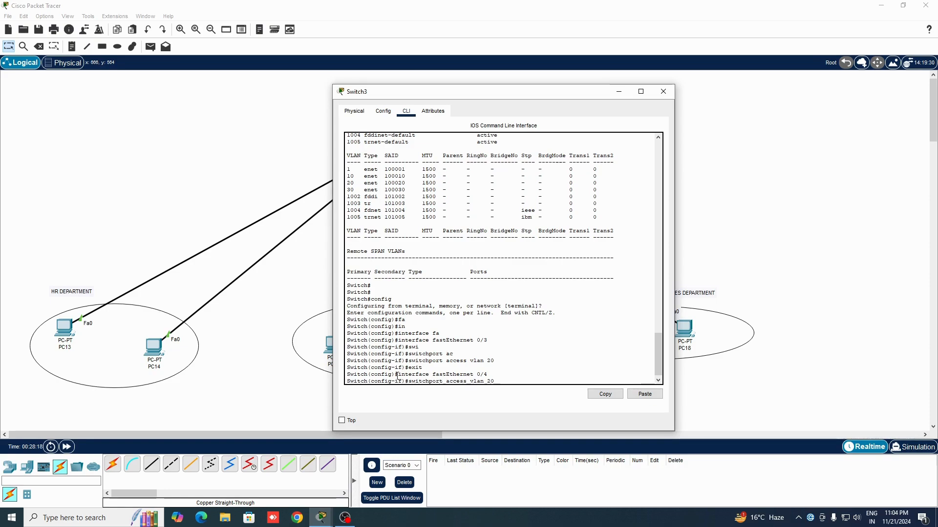
pyautogui.press('Return')
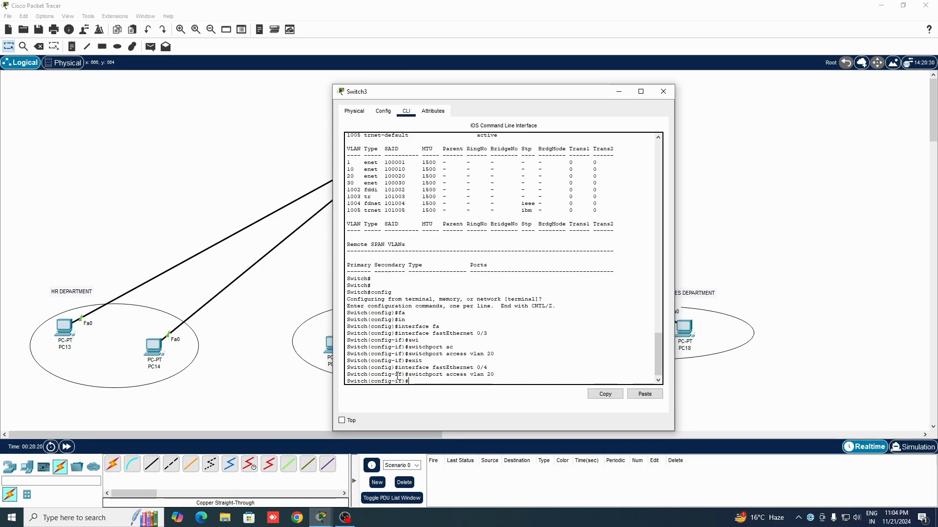
pyautogui.press('Up')
pyautogui.press('Up')
pyautogui.press('Up')
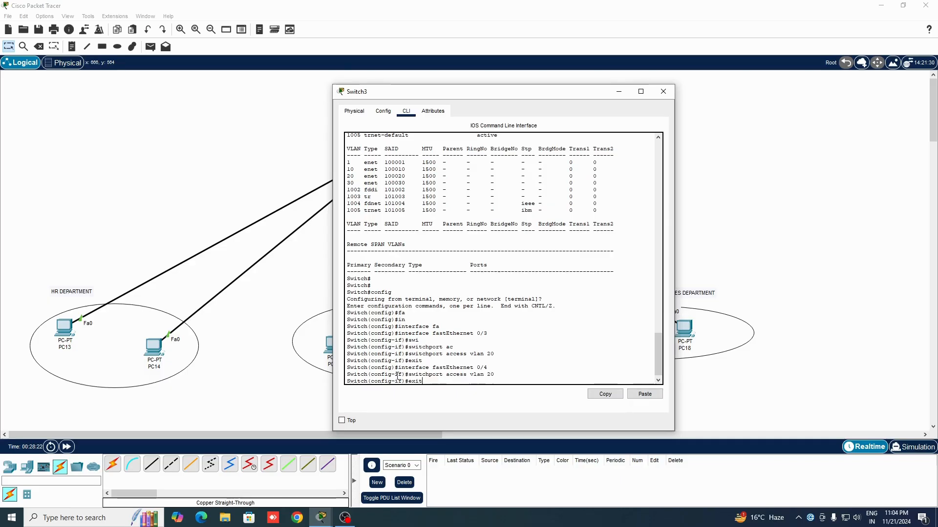
pyautogui.press('Return')
# - Leave global configuration mode and display the switch's VLAN table with show vlan
pyautogui.press('Up')
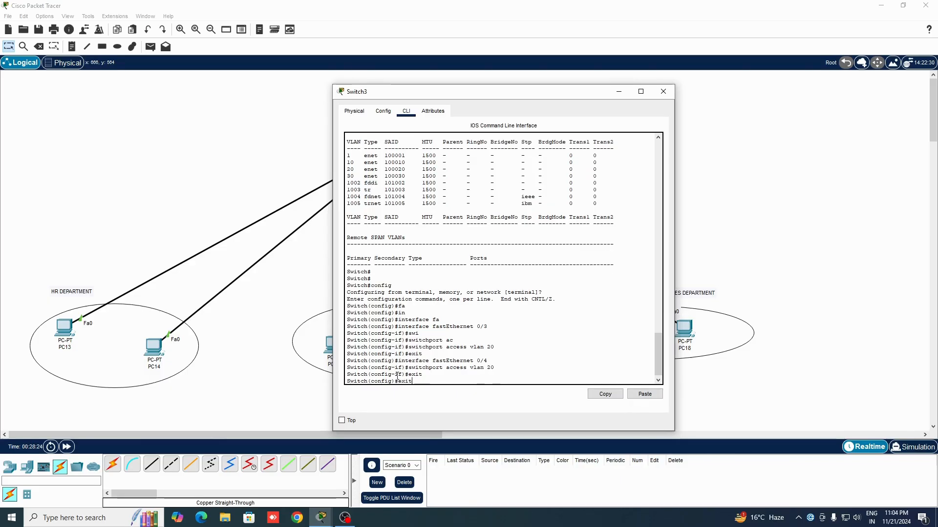
pyautogui.press('Up')
pyautogui.press('Down')
pyautogui.press('Return')
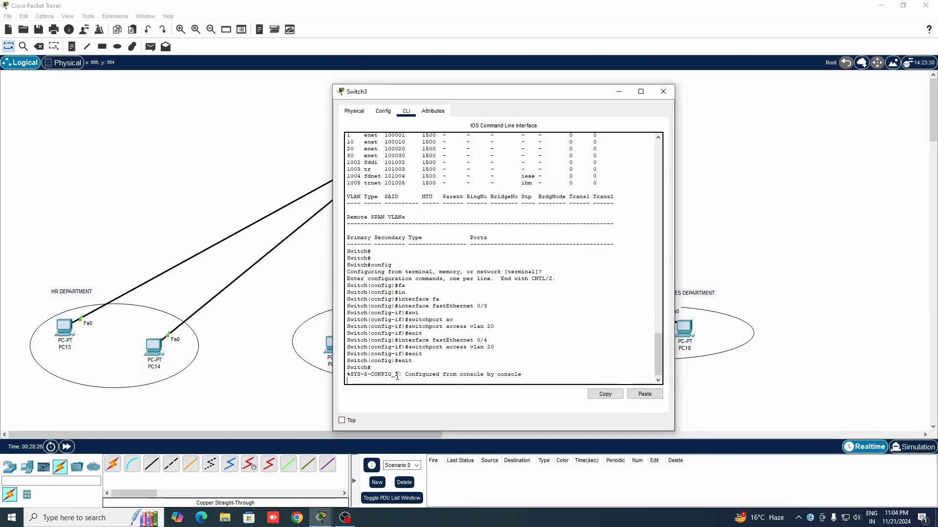
pyautogui.press('Return')
pyautogui.write('show vlan')
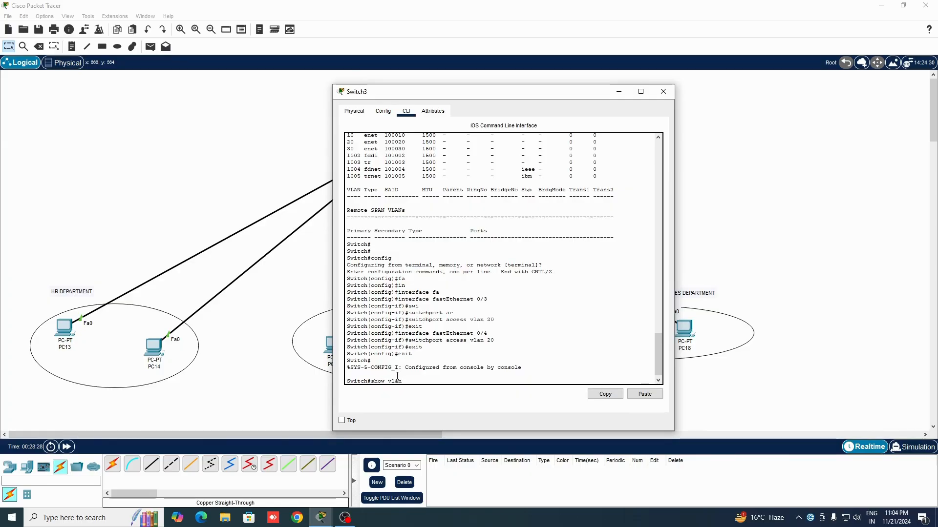
pyautogui.press('Return')
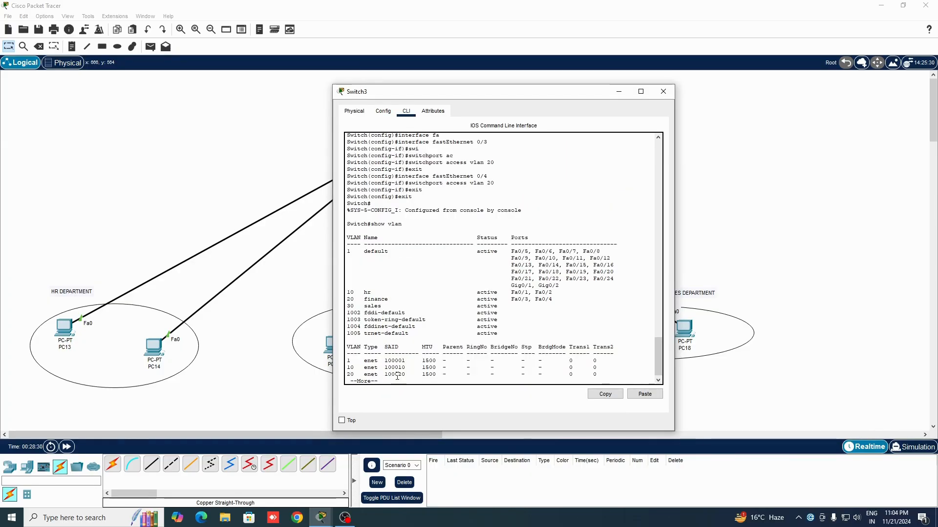
# - Examine the finance VLAN's name and ports in the table, and page through the remaining output to the privileged prompt
pyautogui.moveTo(363, 299); pyautogui.dragTo(433, 299)
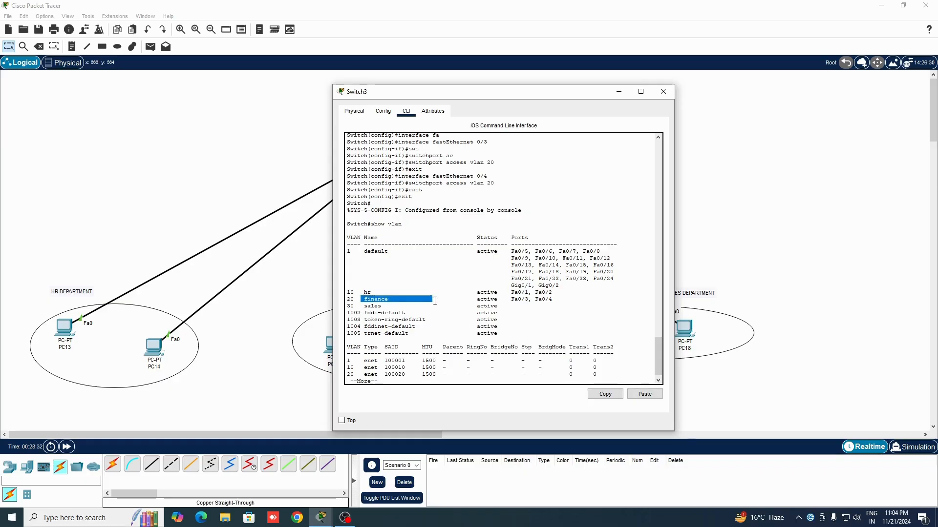
pyautogui.click(363, 297)
pyautogui.moveTo(363, 297); pyautogui.dragTo(554, 303)
pyautogui.click(554, 300)
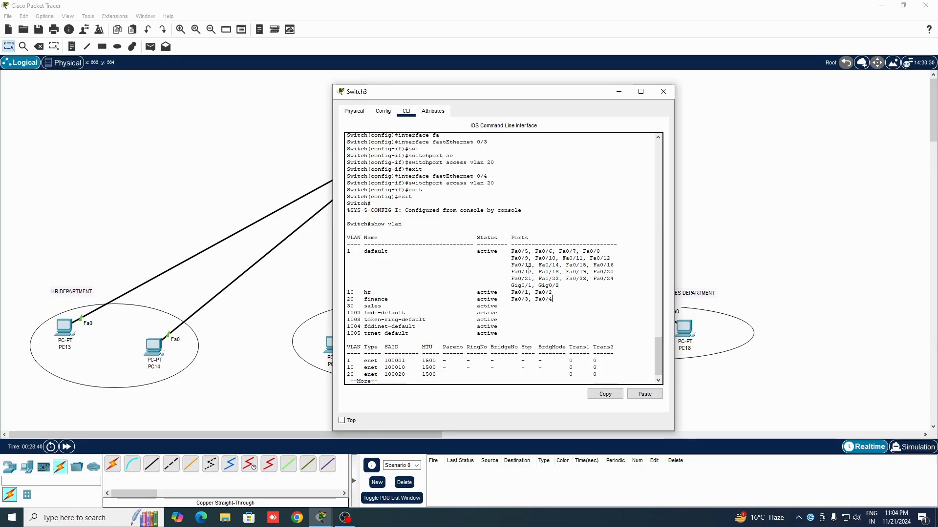
pyautogui.click(442, 380)
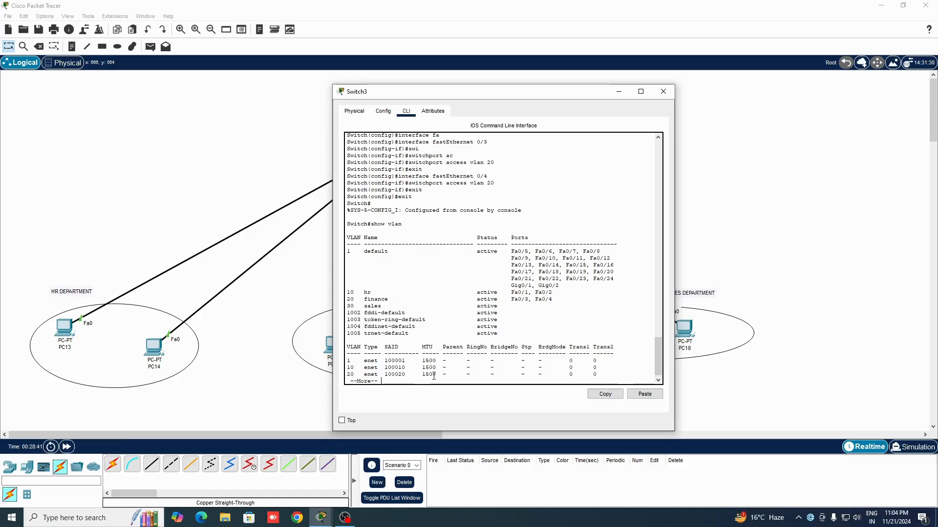
pyautogui.press('space')
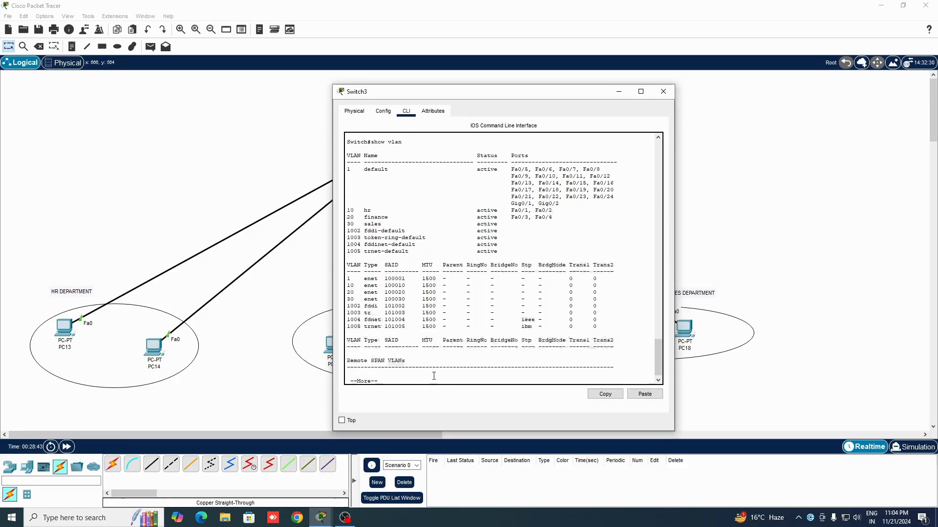
pyautogui.press('space')
pyautogui.press('Return')
pyautogui.press('Return')
# - Enter global configuration mode from the privileged prompt with config, accepting the default terminal source
pyautogui.write('config')
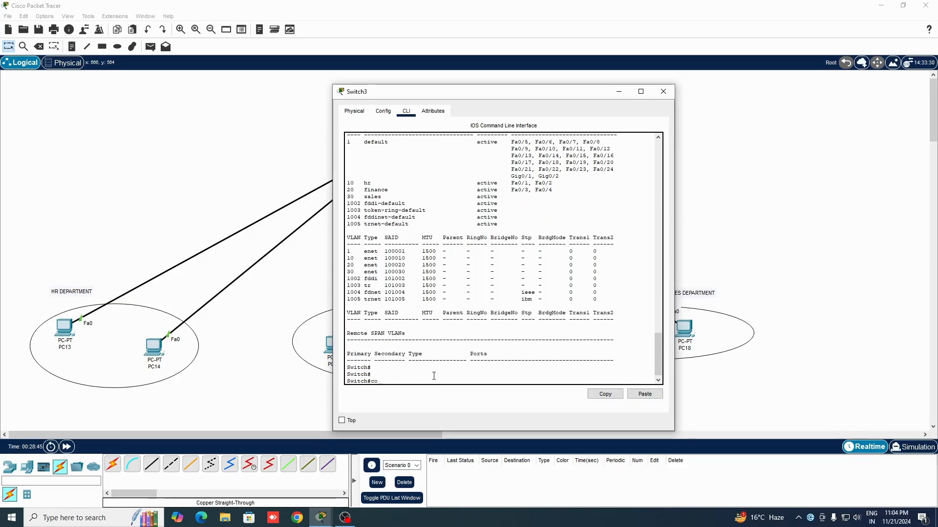
pyautogui.press('Return')
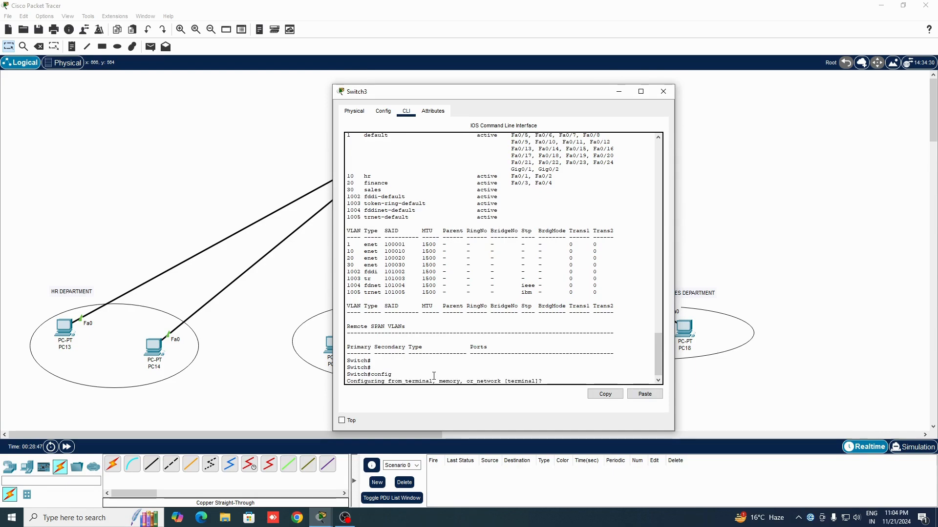
pyautogui.press('Return')
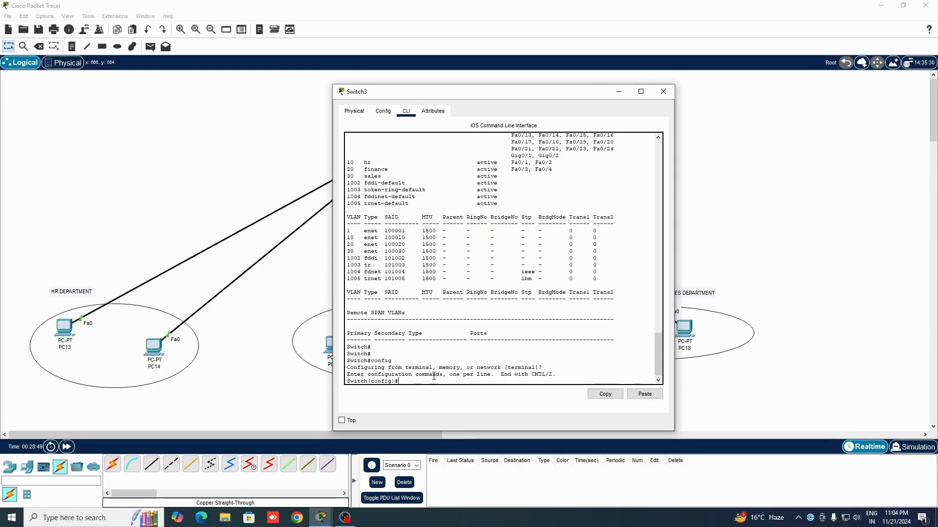
# - Open interface fastEthernet 0/5 for configuration
pyautogui.write('in')
pyautogui.press('Tab')
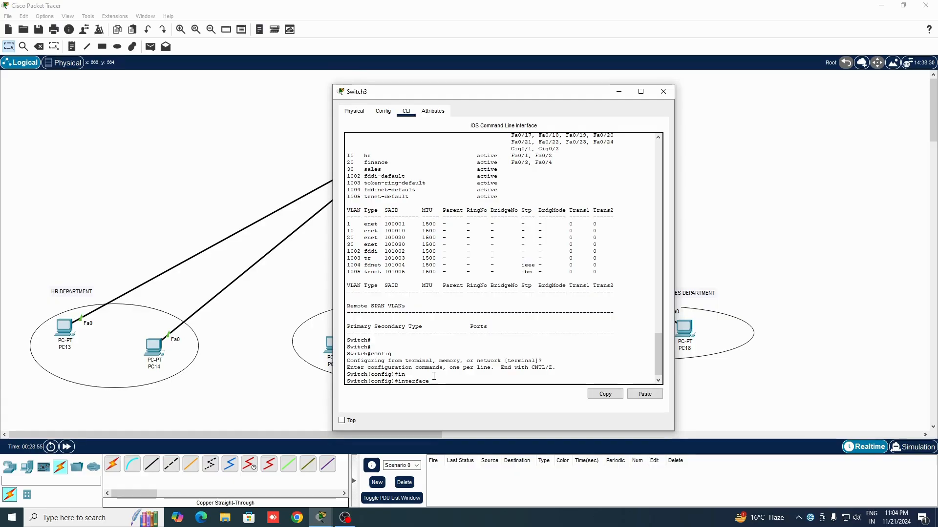
pyautogui.write('fa')
pyautogui.press('Tab')
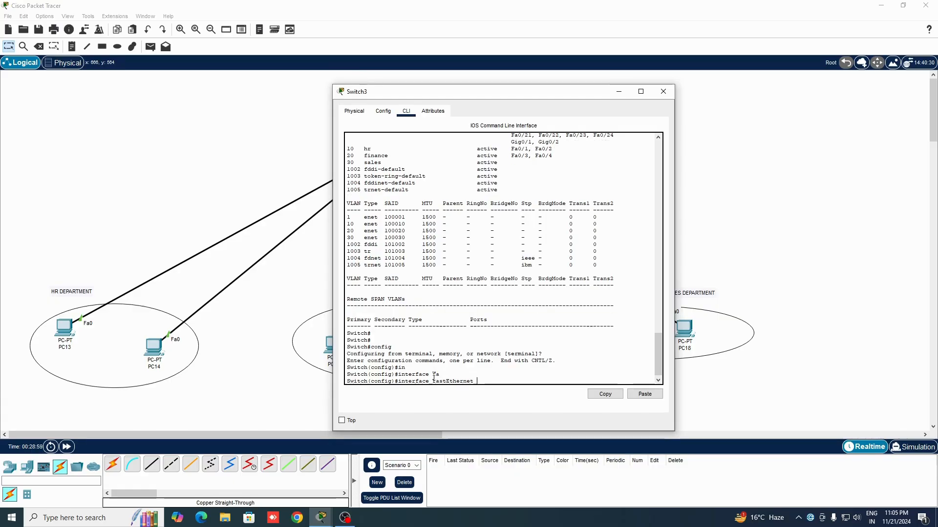
pyautogui.write('0/5')
pyautogui.press('Return')
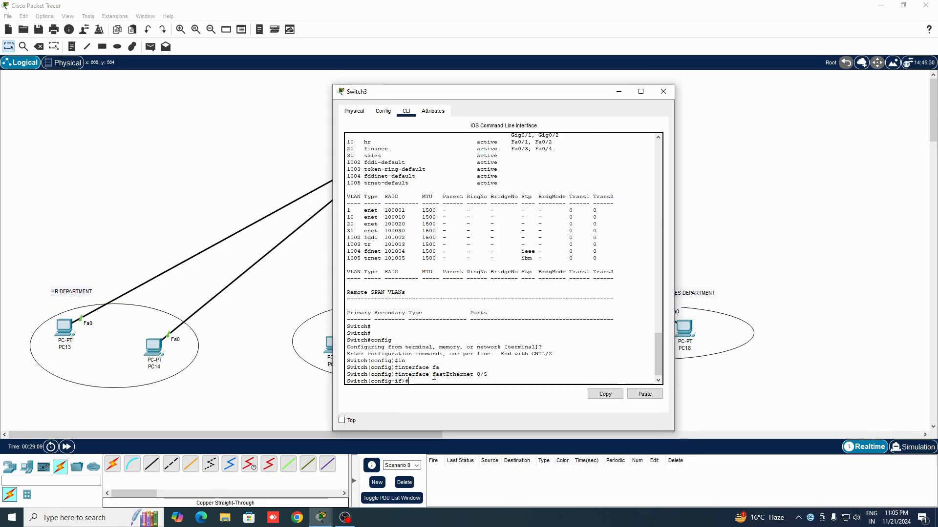
# - Assign interface fastEthernet 0/5 to access VLAN 30 and exit interface configuration
pyautogui.write('swi')
pyautogui.press('Tab')
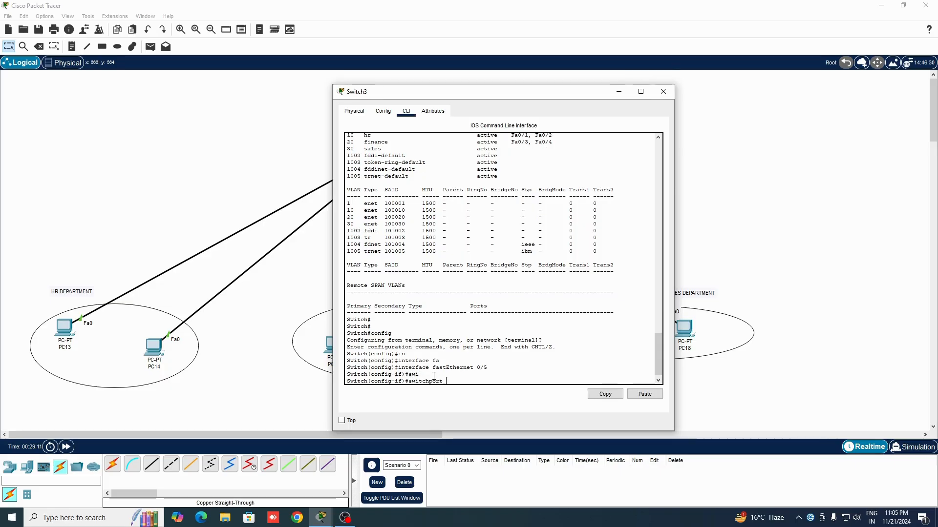
pyautogui.write('acc')
pyautogui.press('Tab')
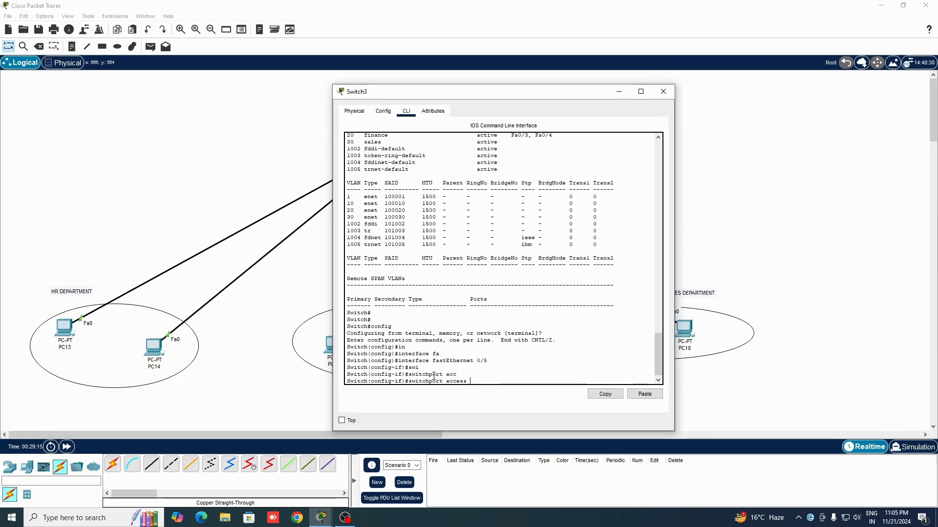
pyautogui.write('vlan 30')
pyautogui.press('Return')
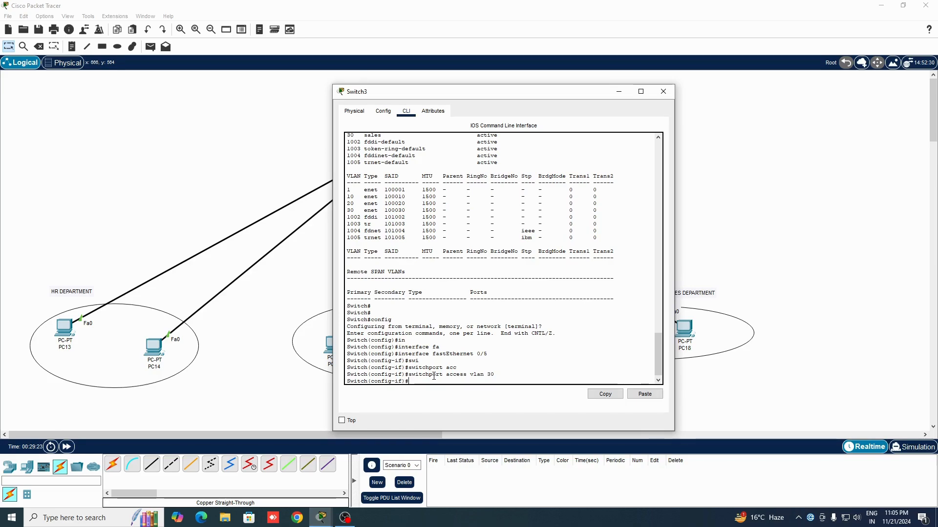
pyautogui.press('Up')
pyautogui.press('Up')
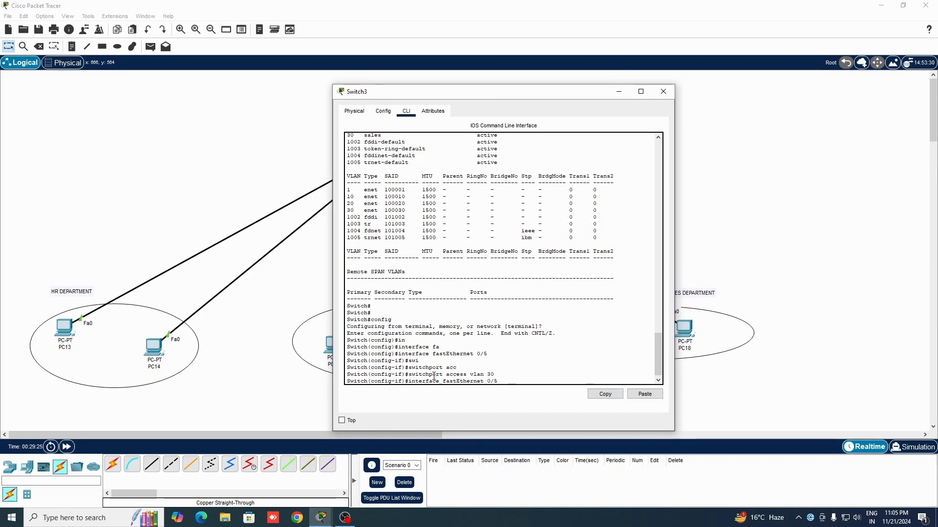
pyautogui.press('Up')
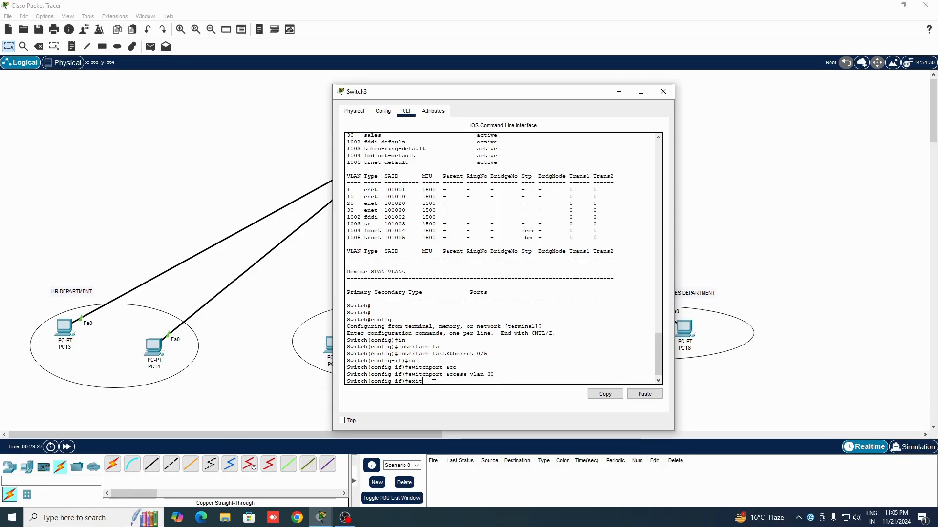
pyautogui.press('Return')
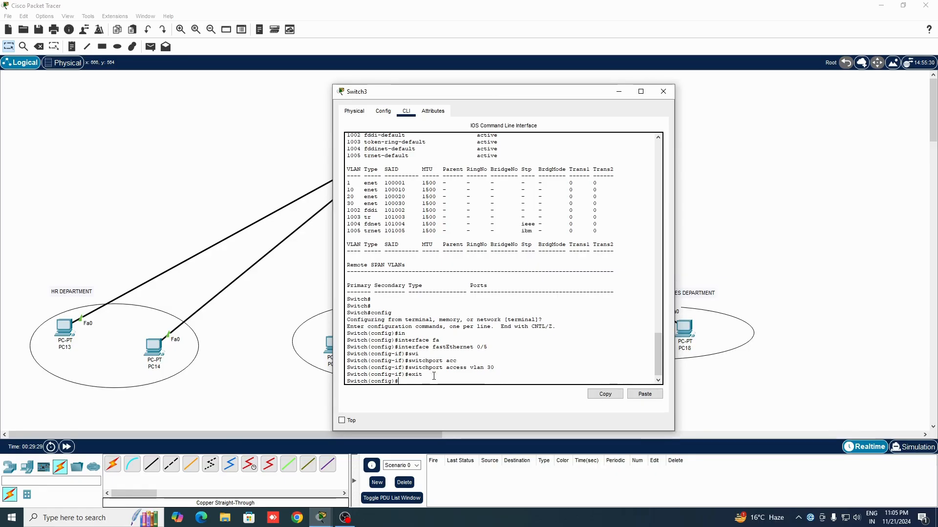
# - Open interface fastEthernet 0/6 for configuration
pyautogui.press('Up')
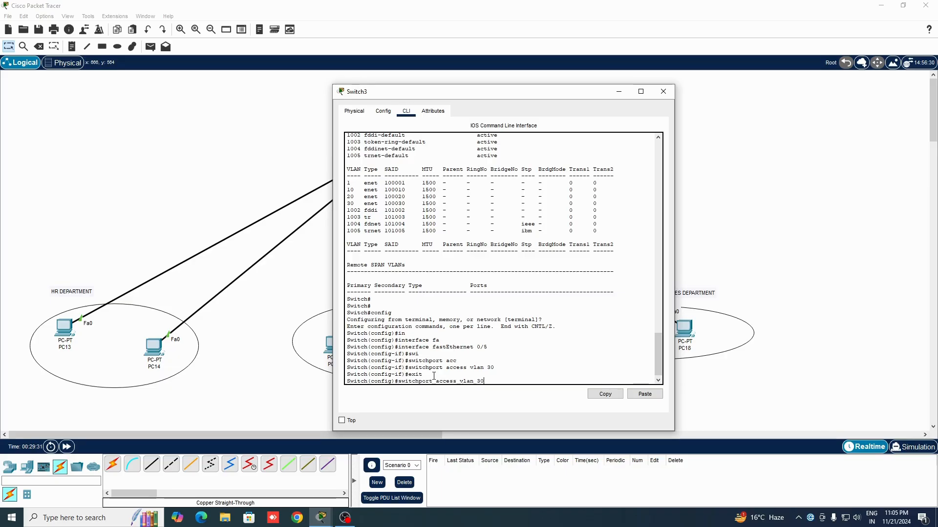
pyautogui.press('Up')
pyautogui.write('6')
pyautogui.press('Return')
# - Assign interface fastEthernet 0/6 to access VLAN 30 and exit interface configuration
pyautogui.press('Up')
pyautogui.press('Up')
pyautogui.press('Up')
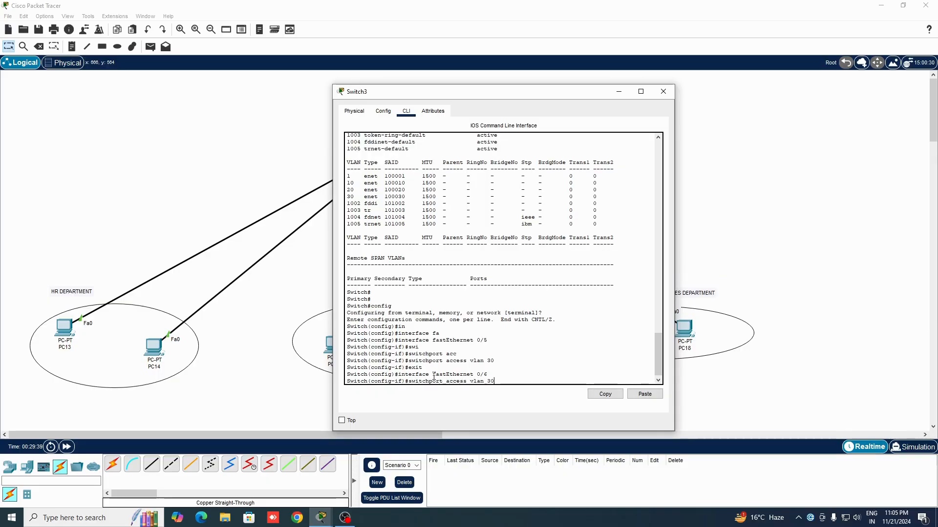
pyautogui.press('Return')
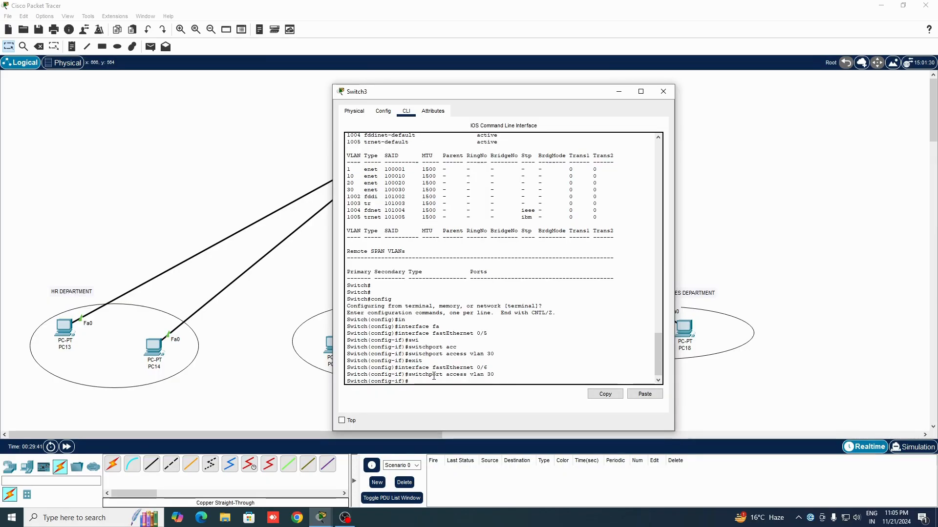
pyautogui.write('exit')
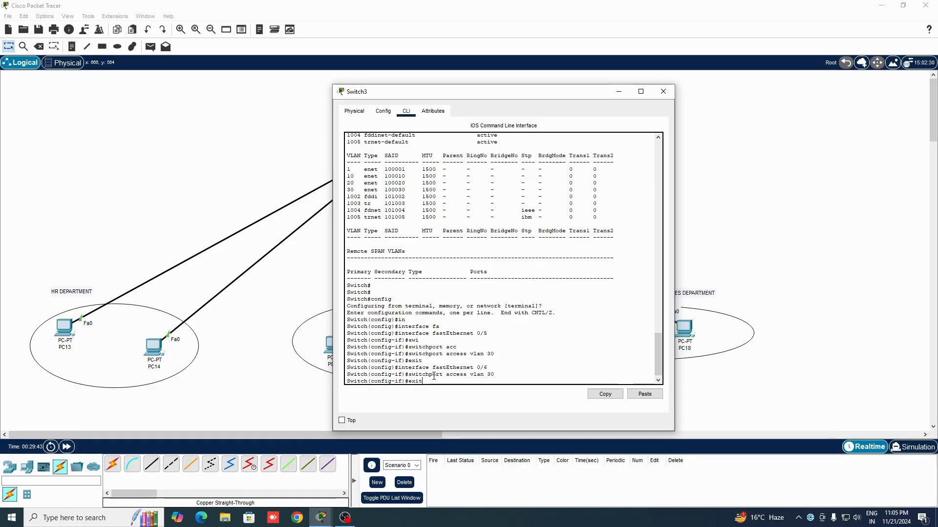
pyautogui.press('Return')
# - Return to the privileged prompt and list the switch's VLANs and their ports with show vlan
pyautogui.write('exit')
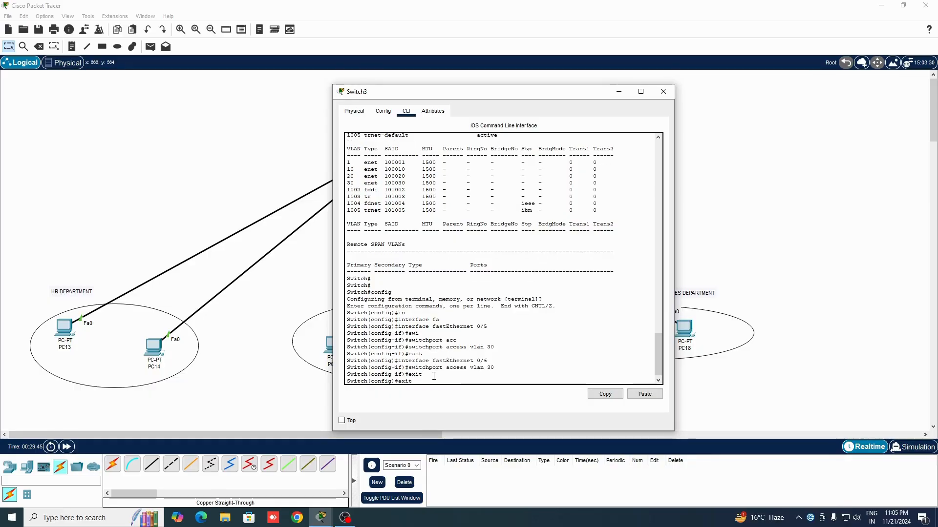
pyautogui.press('Return')
pyautogui.press('Return')
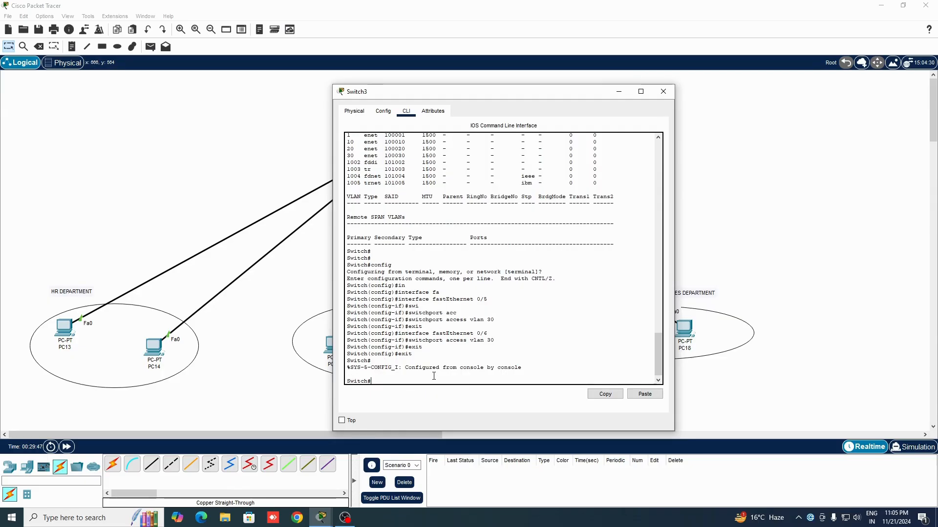
pyautogui.write('shoow vlan')
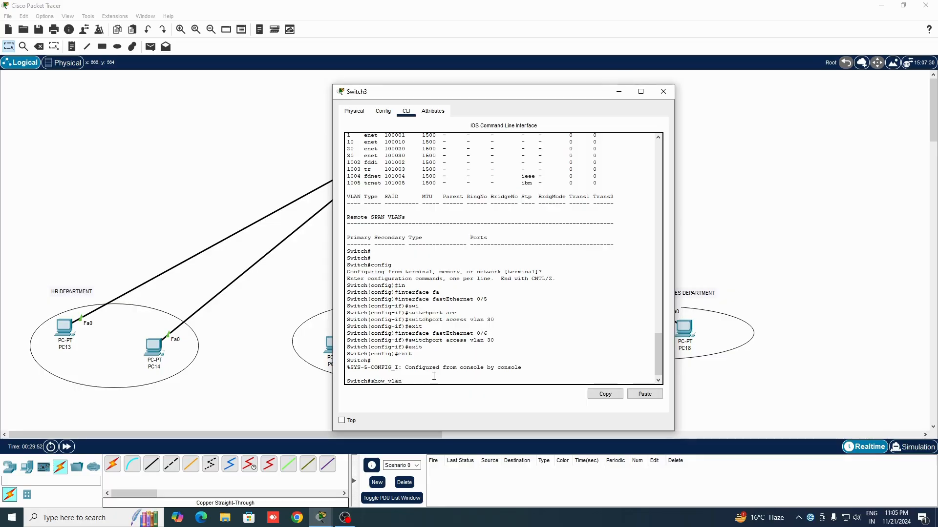
pyautogui.press('Return')
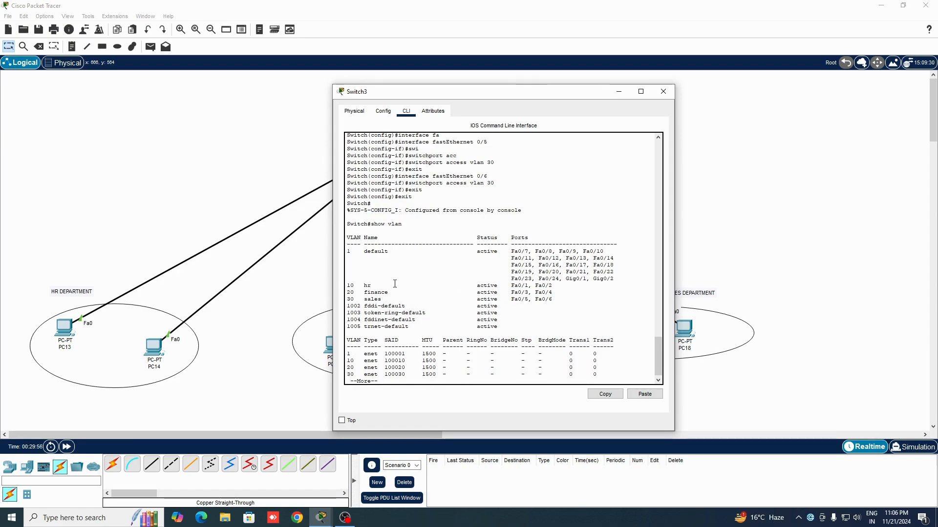
# - Examine the hr VLAN's entry and its assigned ports in the VLAN table
pyautogui.moveTo(363, 286); pyautogui.dragTo(398, 286)
pyautogui.click(370, 284)
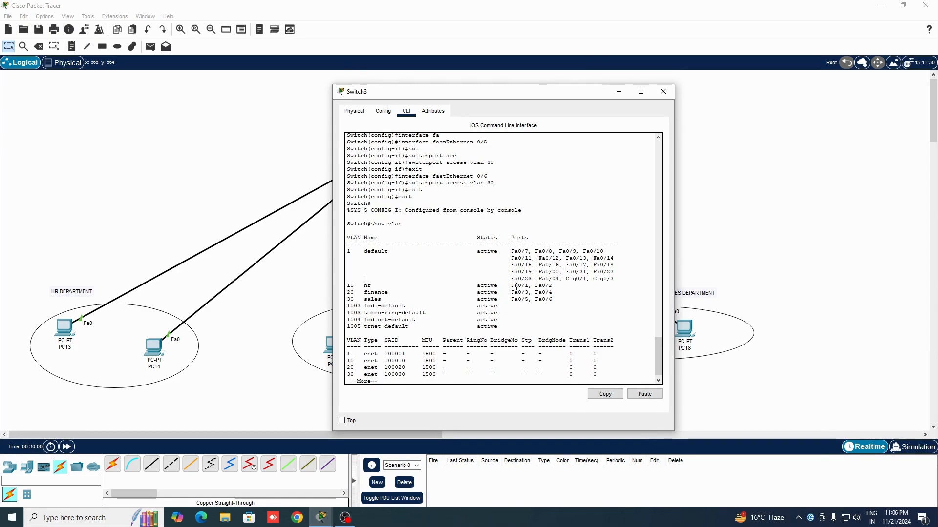
pyautogui.moveTo(511, 286); pyautogui.dragTo(544, 287)
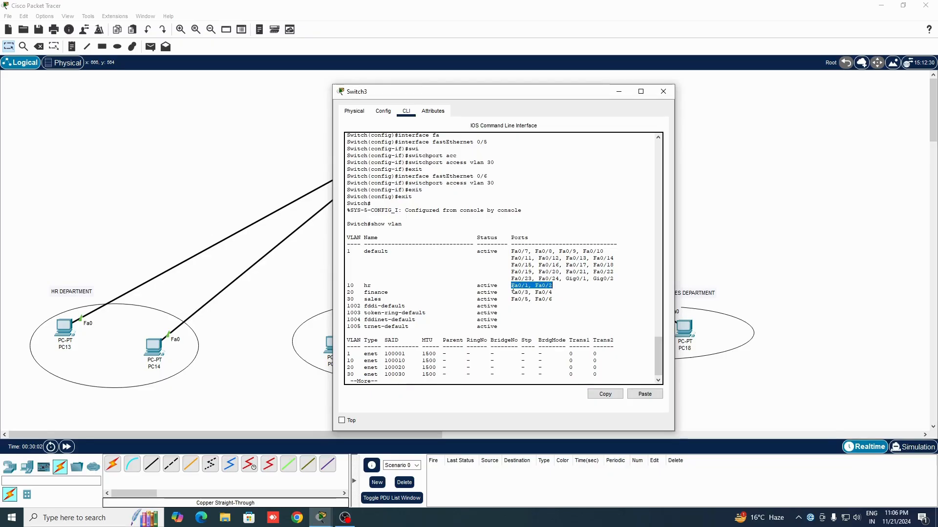
# - Examine the finance and sales VLAN entries and their assigned ports in the VLAN table
pyautogui.click(381, 292)
pyautogui.moveTo(512, 292); pyautogui.dragTo(553, 295)
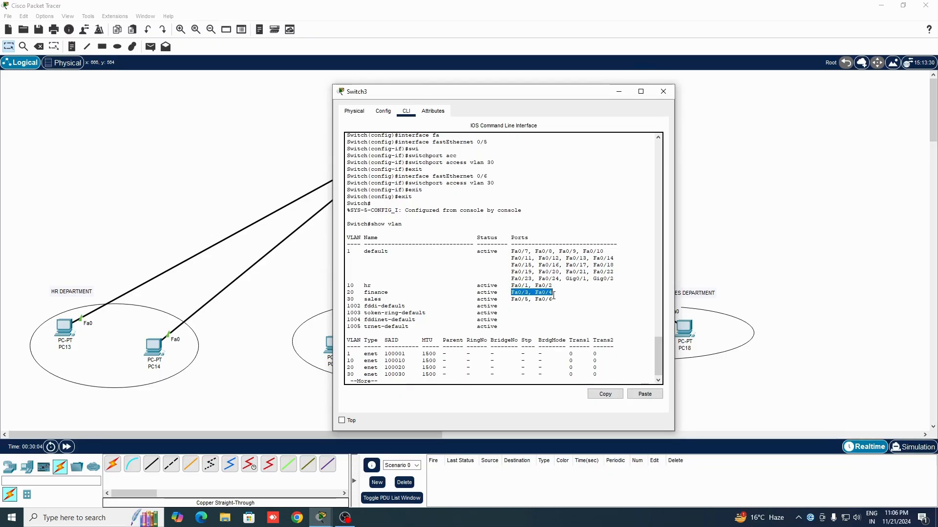
pyautogui.click(519, 299)
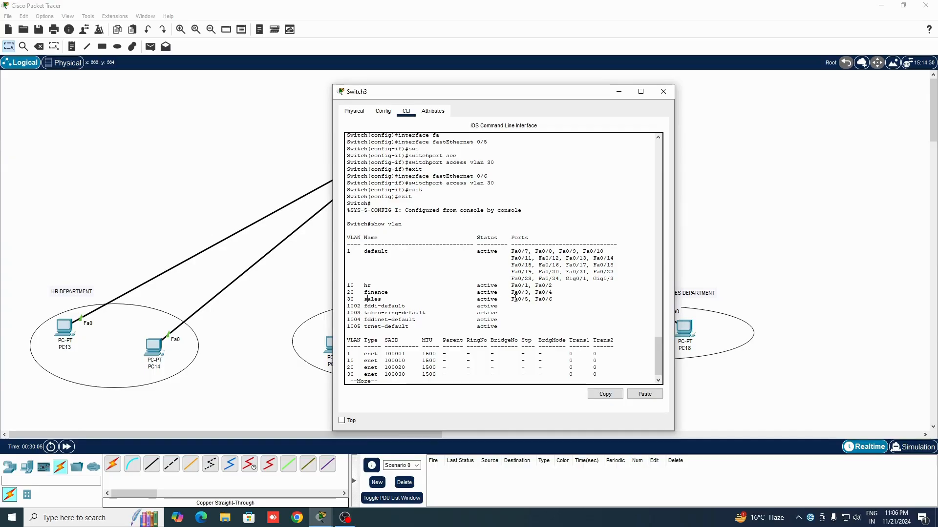
pyautogui.moveTo(512, 299); pyautogui.dragTo(554, 300)
pyautogui.click(553, 300)
# - Examine the default VLAN's remaining ports against the hr, finance and sales rows, and close the switch window
pyautogui.moveTo(512, 250); pyautogui.dragTo(560, 277)
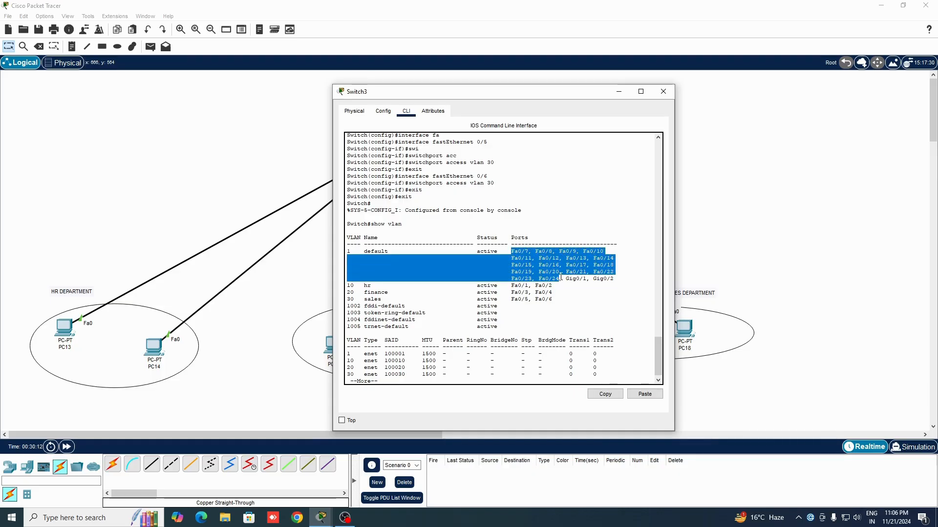
pyautogui.click(564, 279)
pyautogui.moveTo(570, 279); pyautogui.dragTo(613, 279)
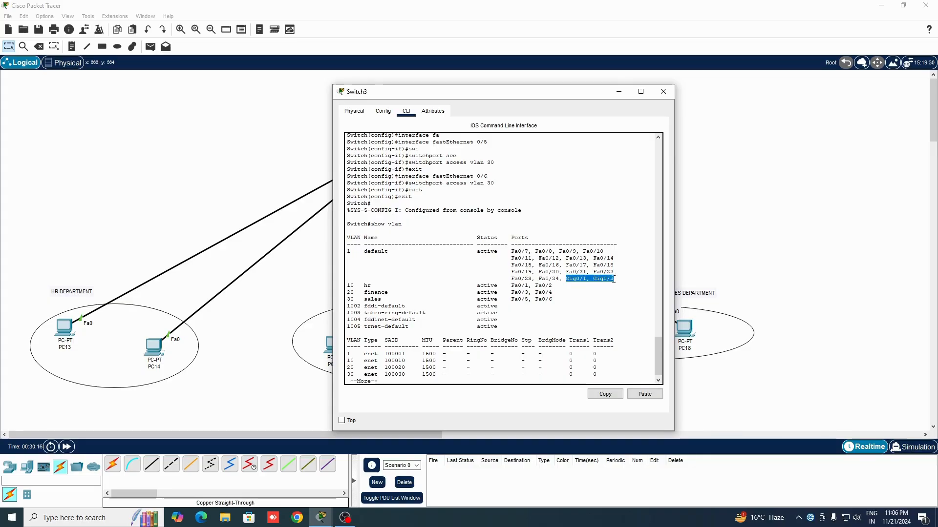
pyautogui.moveTo(363, 251); pyautogui.dragTo(401, 252)
pyautogui.click(416, 265)
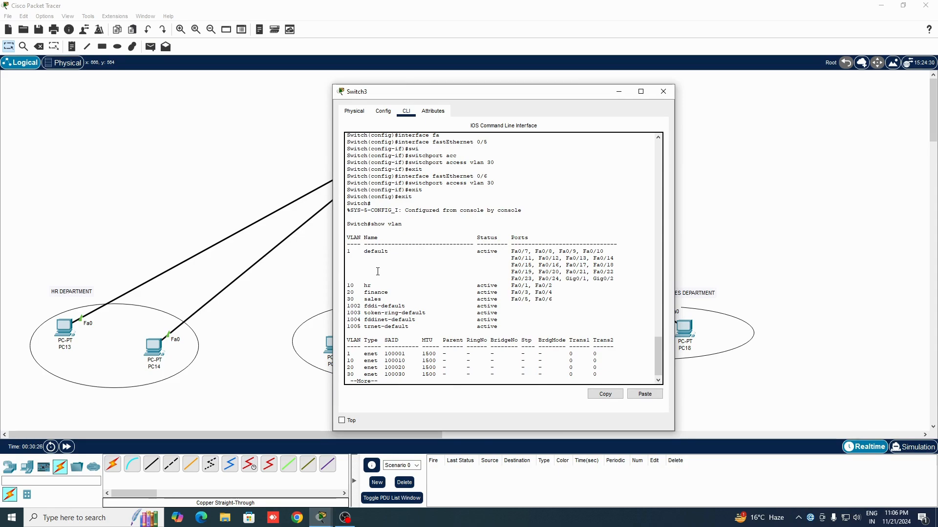
pyautogui.moveTo(363, 286); pyautogui.dragTo(554, 299)
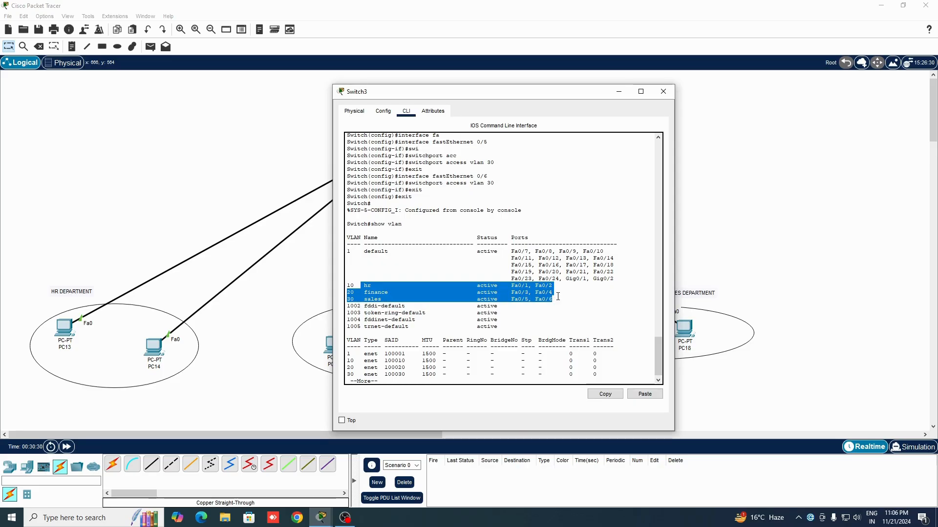
pyautogui.click(663, 91)
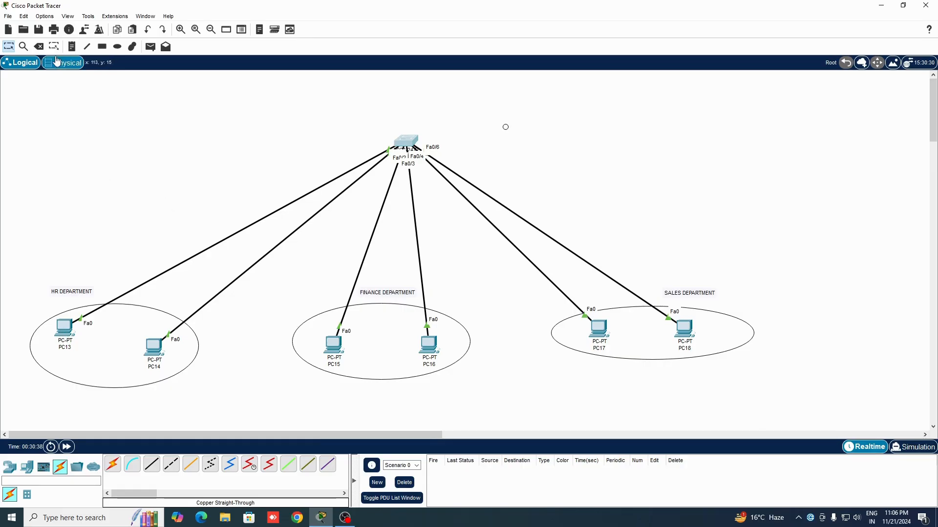
# - Place text notes under the HR department PCs: 192.168.1.2 below PC13 and 192.168.1.3 below PC14
pyautogui.click(71, 47)
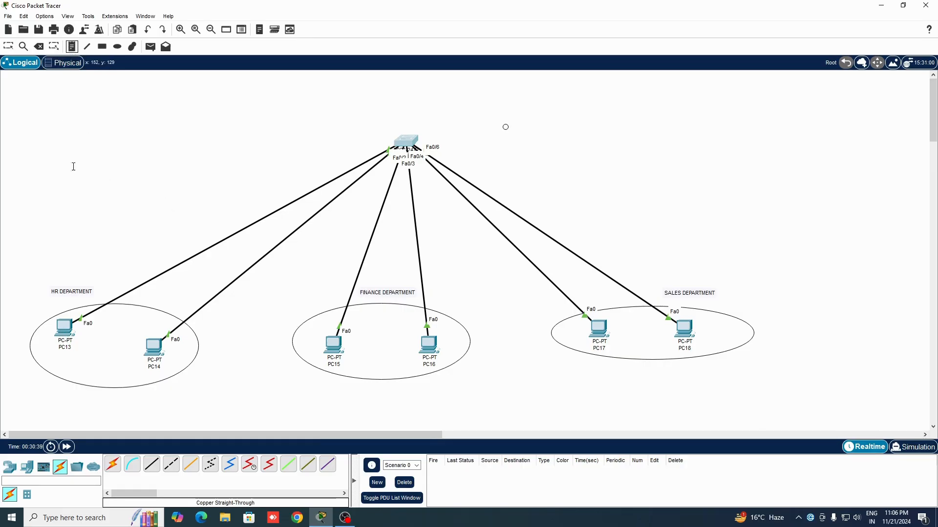
pyautogui.click(40, 360)
pyautogui.write('192.168')
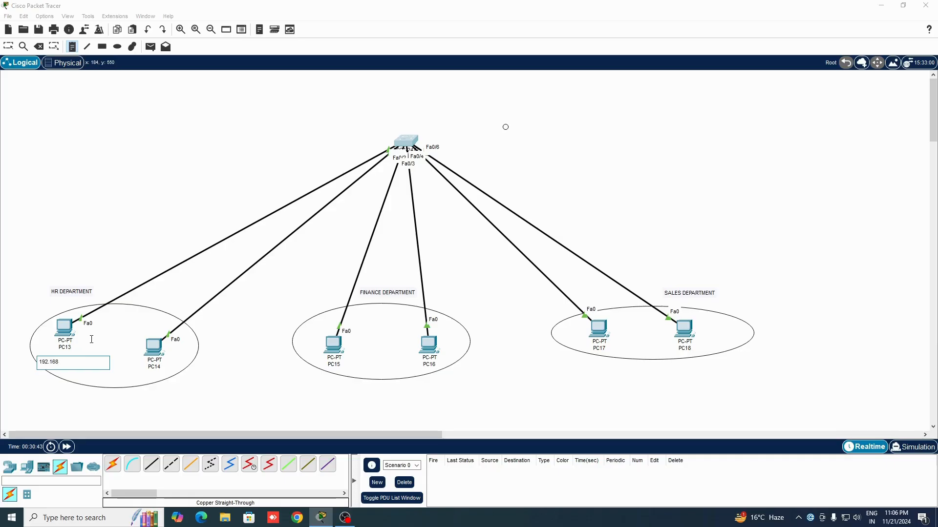
pyautogui.write('.1.2')
pyautogui.click(147, 378)
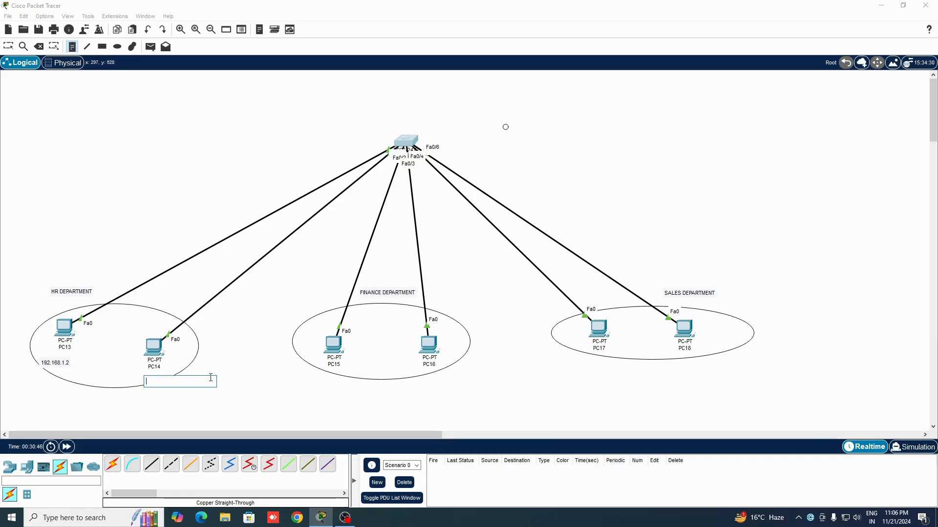
pyautogui.write('192.168.1.3')
# - Place text notes under the finance department PCs: 192.168.1.4 below PC15 and 192.168.1.5 below PC16
pyautogui.click(313, 369)
pyautogui.write('1')
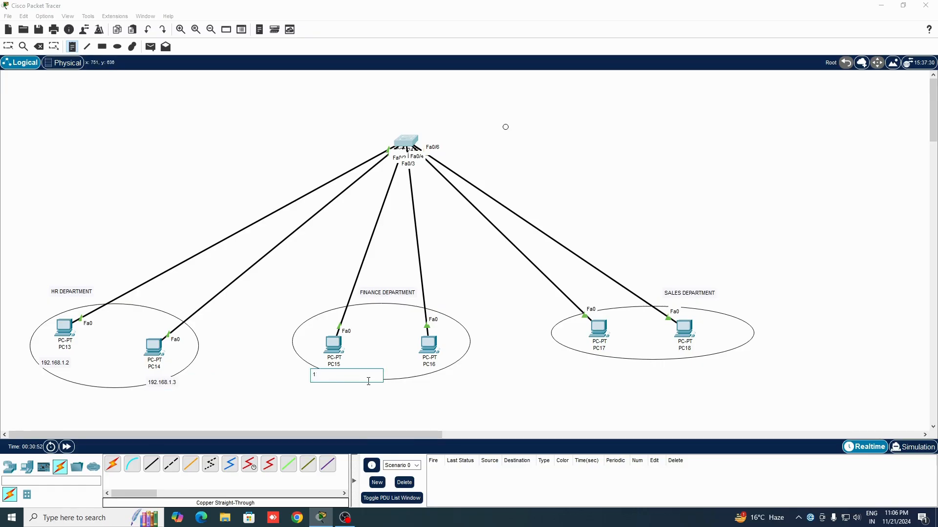
pyautogui.write('92.168.1.4')
pyautogui.click(405, 375)
pyautogui.write('192.1')
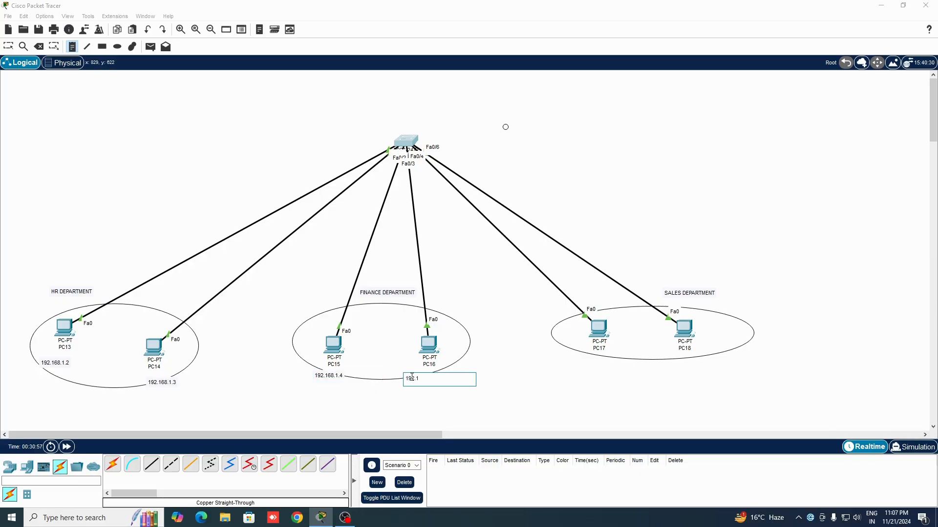
pyautogui.write('68.1.5')
# - Place text notes under the sales department PCs: 192.168.1.6 below PC17 and 192.168.1.7 below PC18
pyautogui.click(575, 360)
pyautogui.write('192')
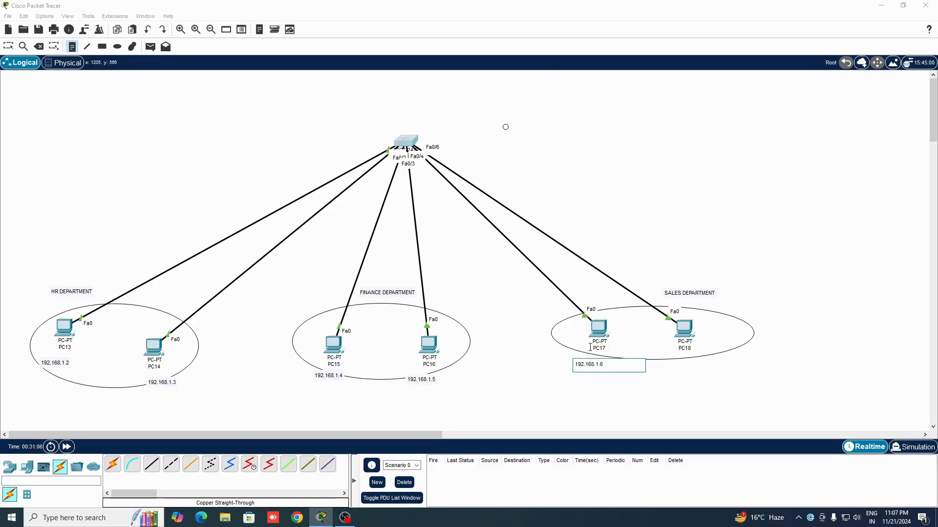
pyautogui.click(677, 361)
pyautogui.write('192.1')
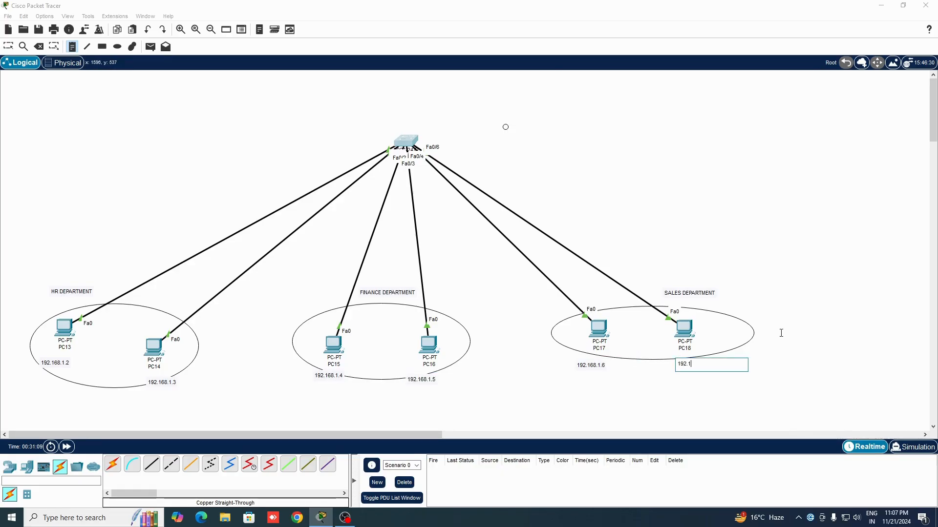
pyautogui.write('68.1.7')
pyautogui.click(8, 47)
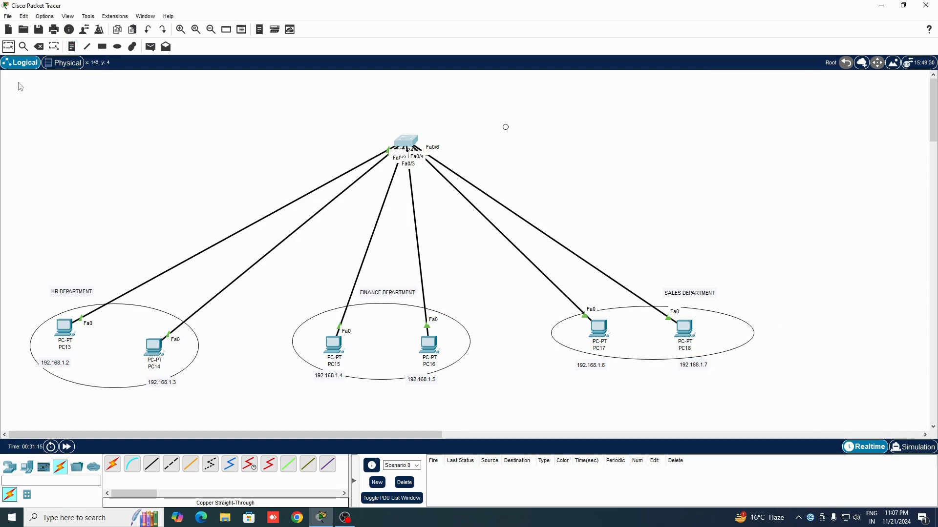
# - Give PC13 the static IPv4 address 192.168.1.2 with subnet mask 255.255.255.0 and close its window
pyautogui.doubleClick(46, 364)
pyautogui.doubleClick(52, 362)
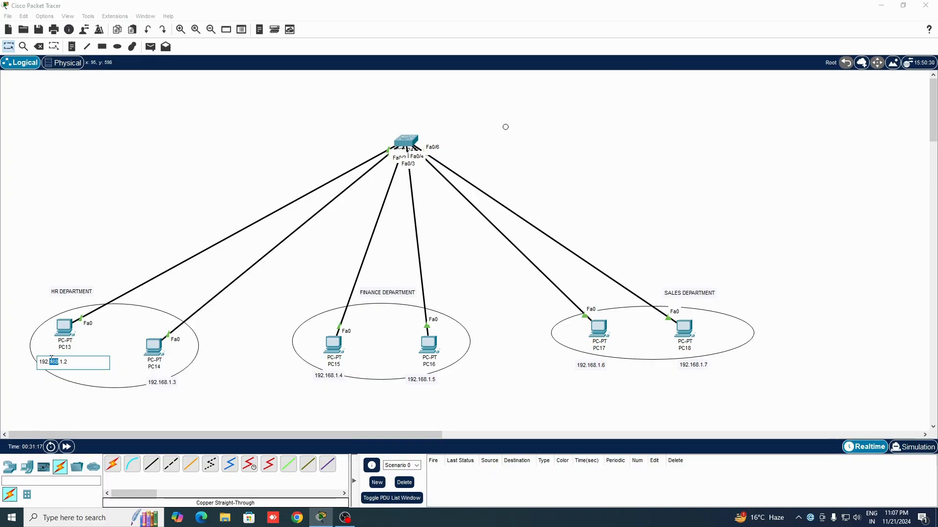
pyautogui.hotkey('ctrl', 'a')
pyautogui.click(64, 327)
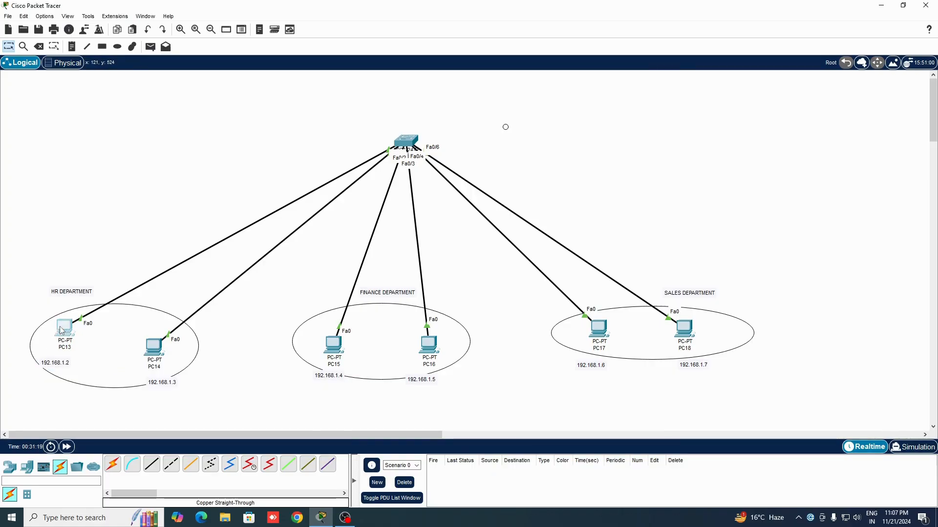
pyautogui.click(408, 132)
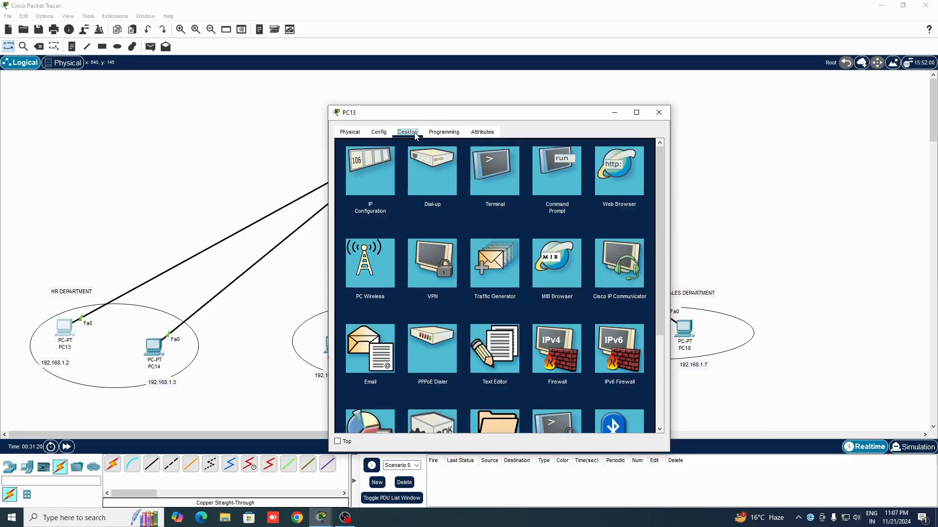
pyautogui.click(374, 182)
pyautogui.click(471, 200)
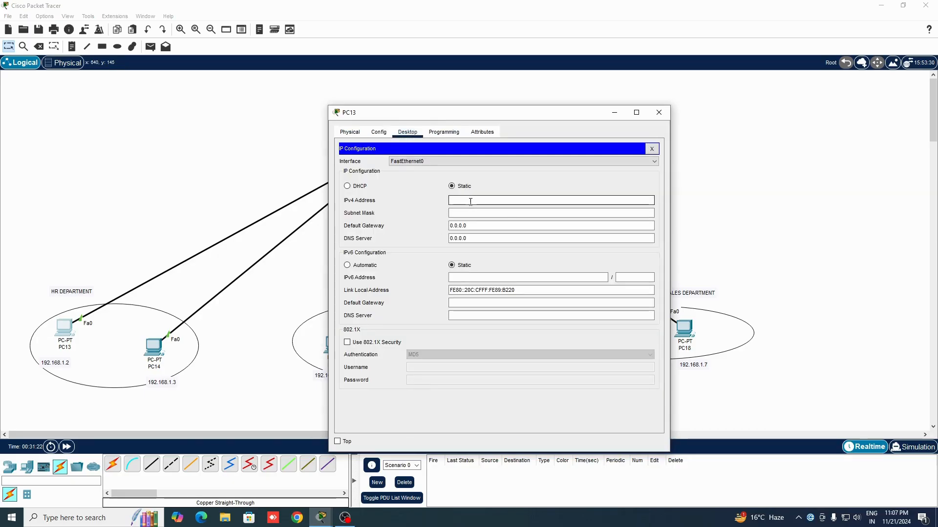
pyautogui.write('192.168.1.2')
pyautogui.click(489, 213)
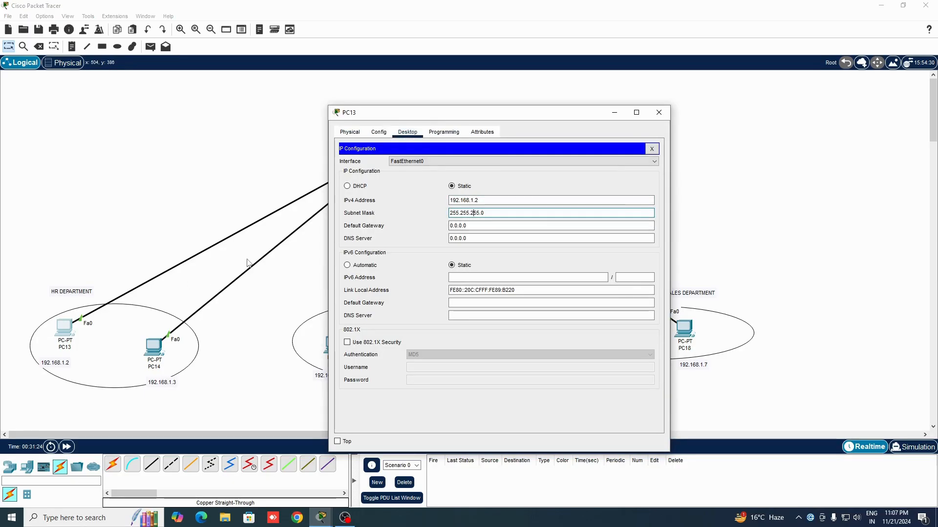
pyautogui.click(658, 113)
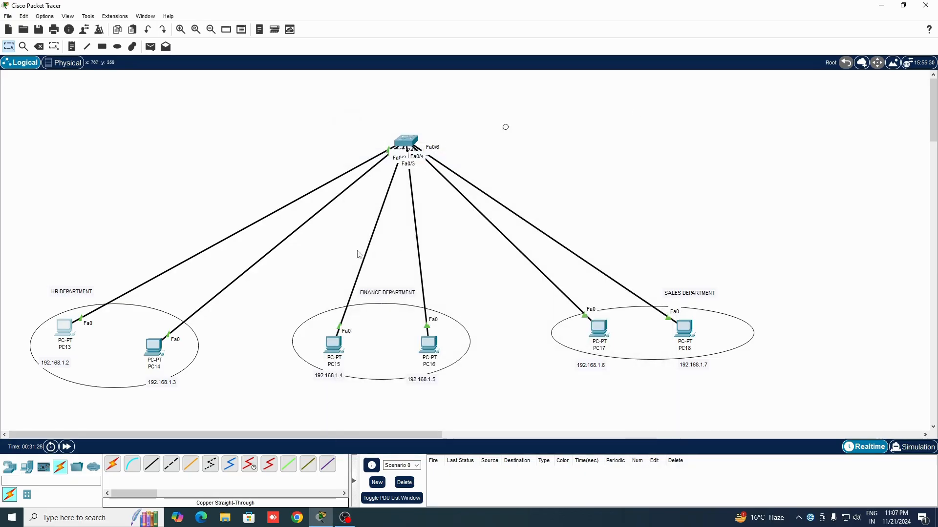
# - Copy PC14's address note into its static IPv4 address, 192.168.1.3, with subnet mask 255.255.255.0, and close its window
pyautogui.click(156, 355)
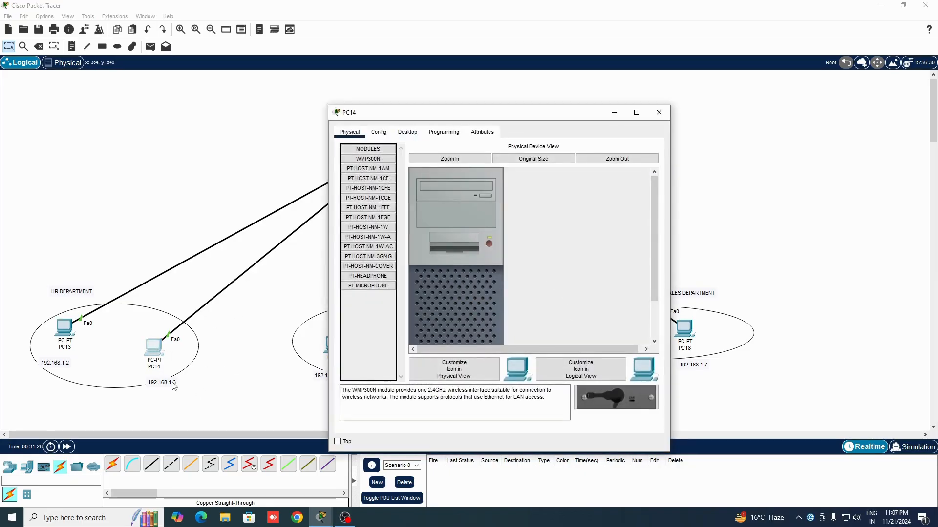
pyautogui.click(169, 383)
pyautogui.doubleClick(168, 382)
pyautogui.hotkey('ctrl', 'c')
pyautogui.click(161, 350)
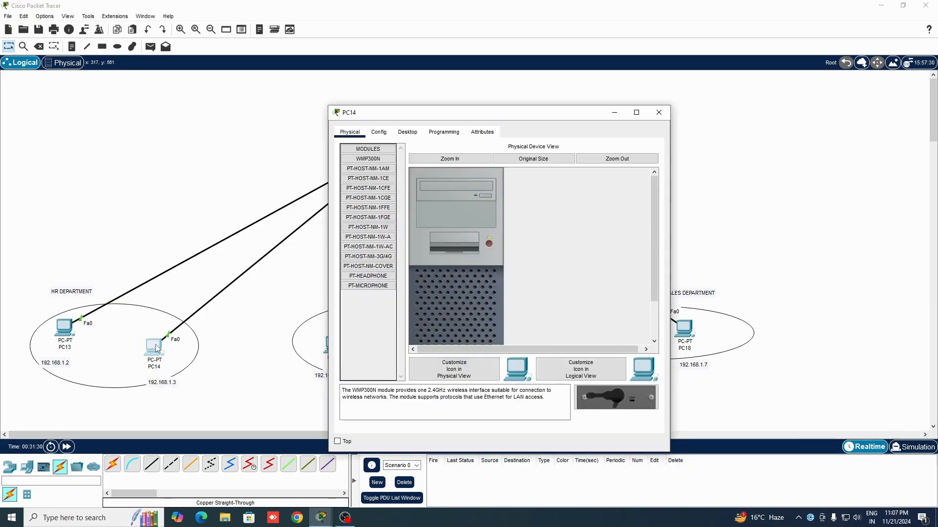
pyautogui.click(407, 132)
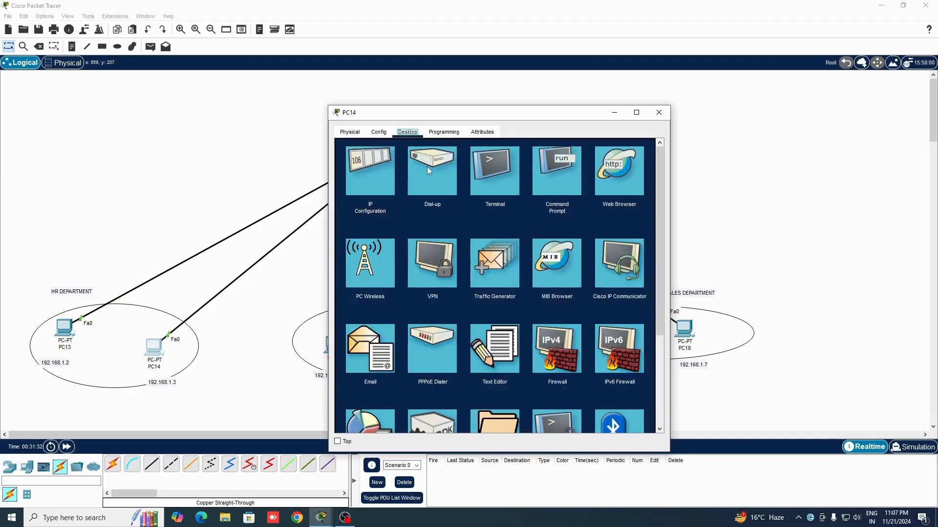
pyautogui.click(366, 171)
pyautogui.click(494, 201)
pyautogui.hotkey('ctrl', 'v')
pyautogui.click(494, 213)
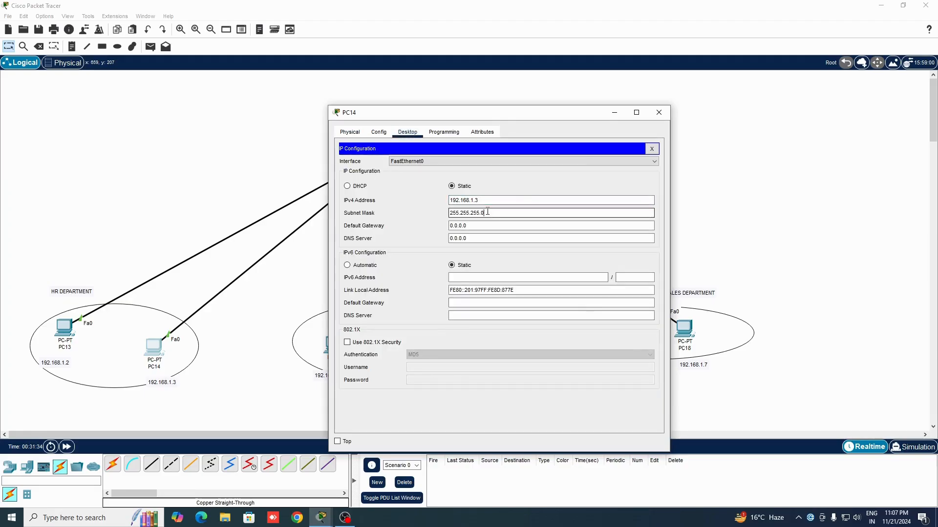
pyautogui.click(659, 113)
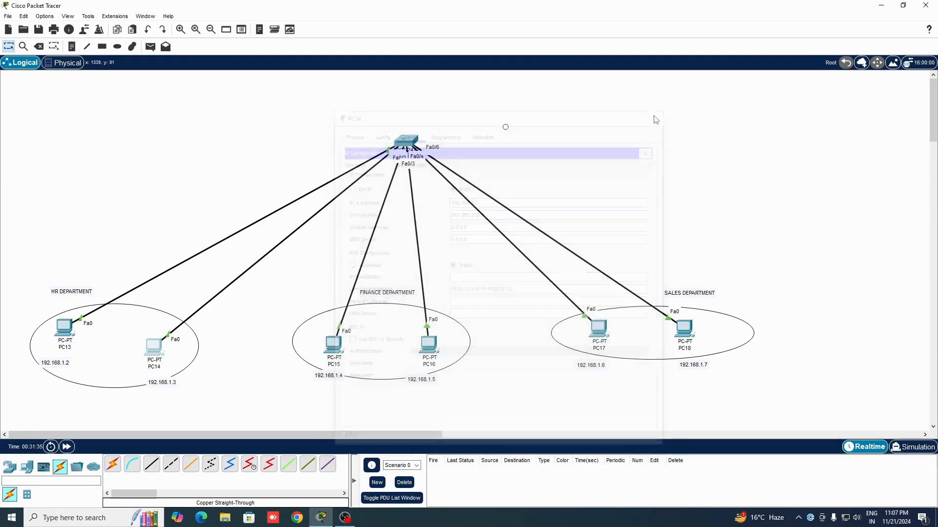
# - Give PC15 the static IPv4 address 192.168.1.4 with subnet mask 255.255.255.0 and close its window
pyautogui.doubleClick(325, 375)
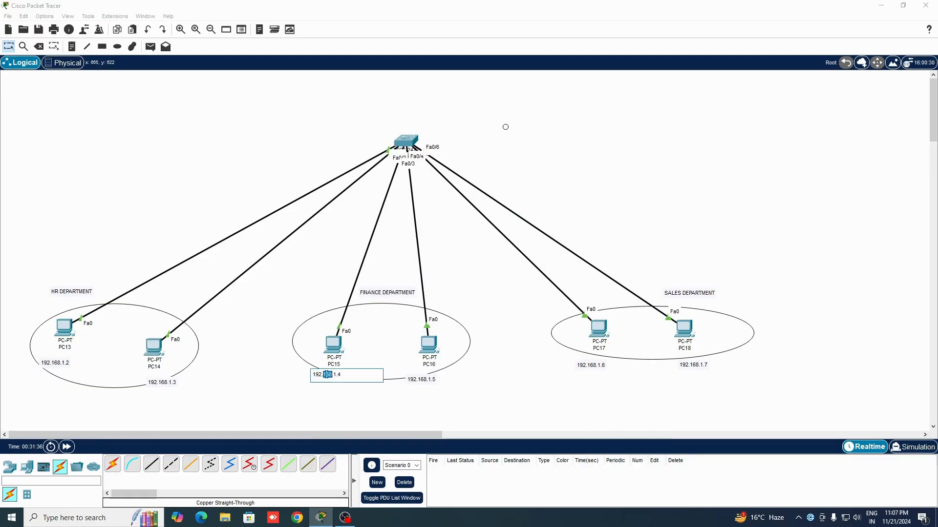
pyautogui.click(334, 345)
pyautogui.click(382, 169)
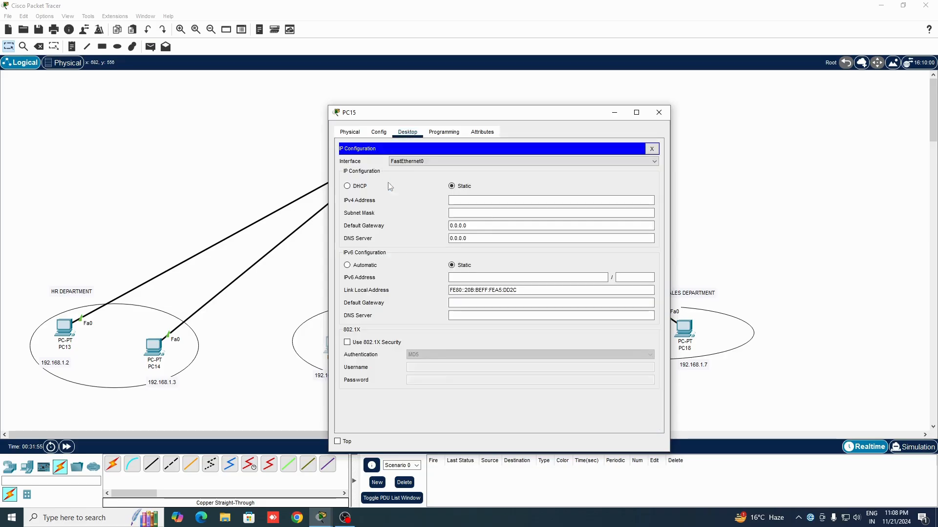
pyautogui.click(486, 201)
pyautogui.write('192.168.1.4')
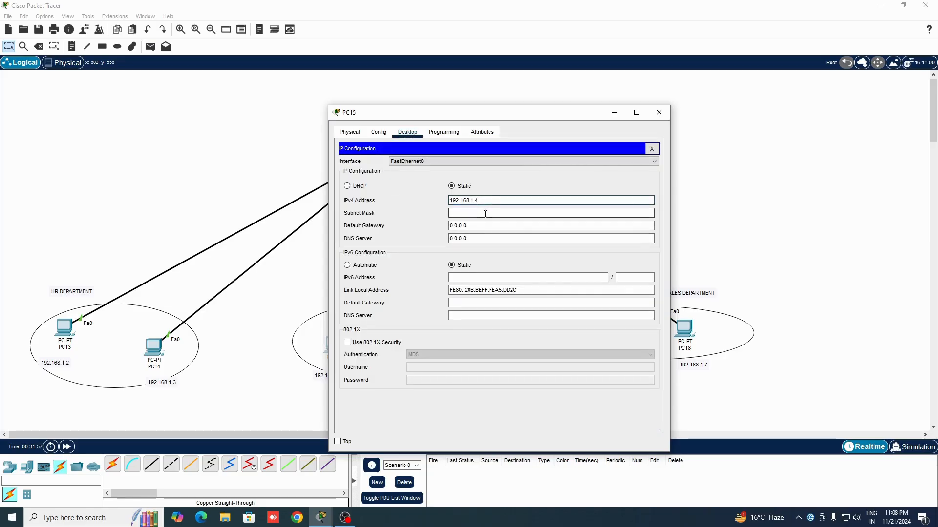
pyautogui.click(481, 213)
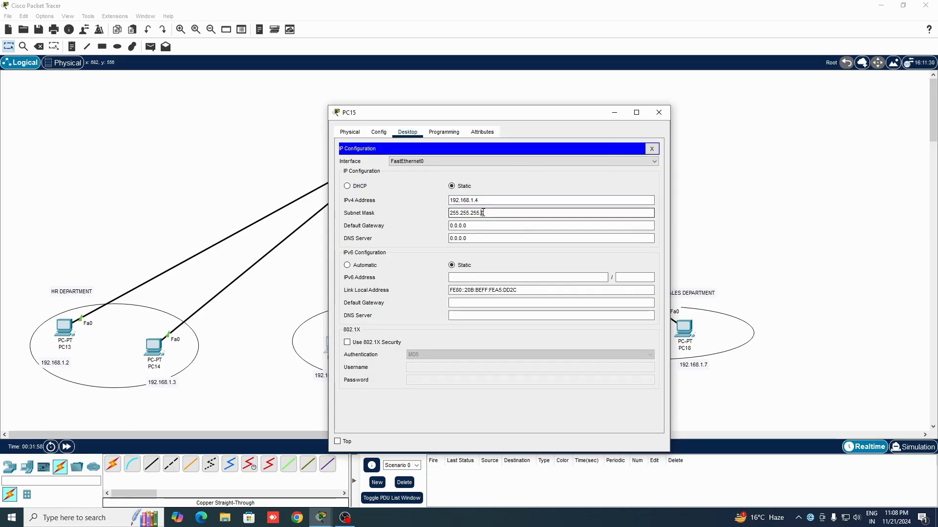
pyautogui.click(659, 112)
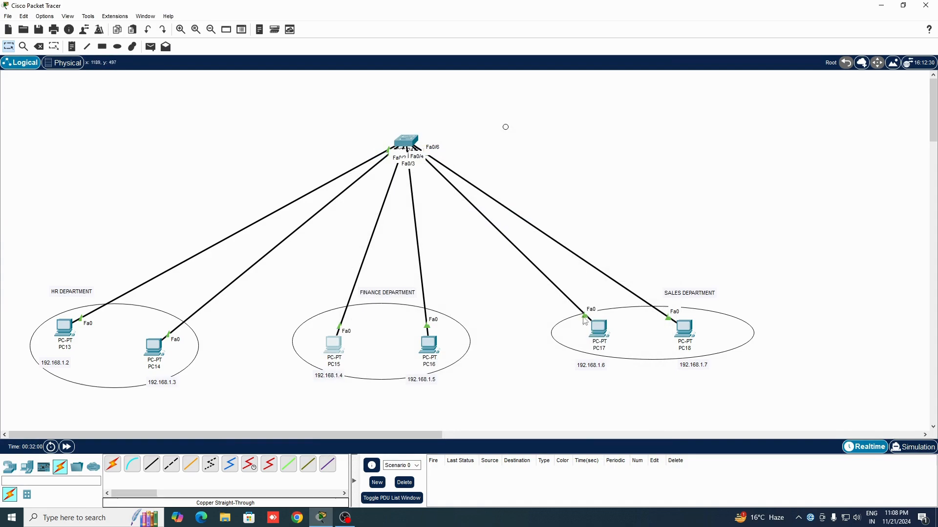
# - Check PC15's saved IP configuration and close its window again
pyautogui.click(334, 347)
pyautogui.click(361, 184)
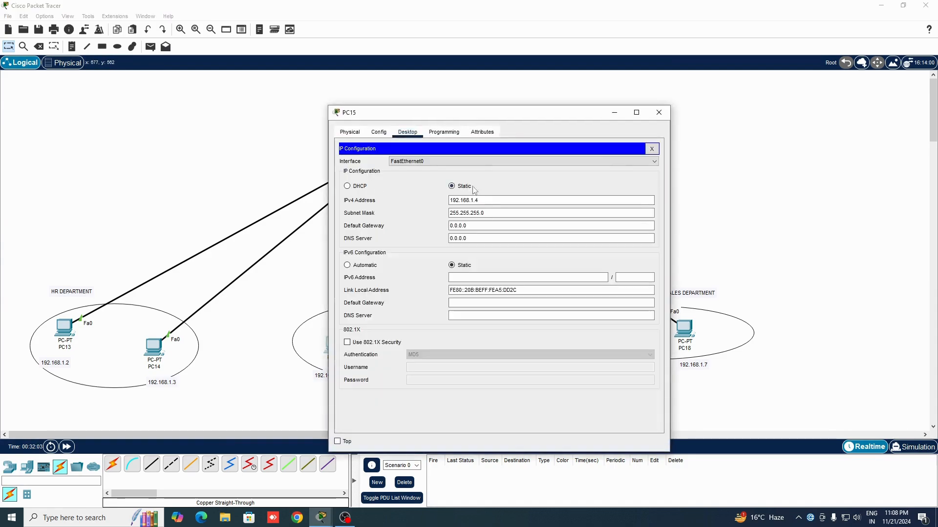
pyautogui.click(659, 112)
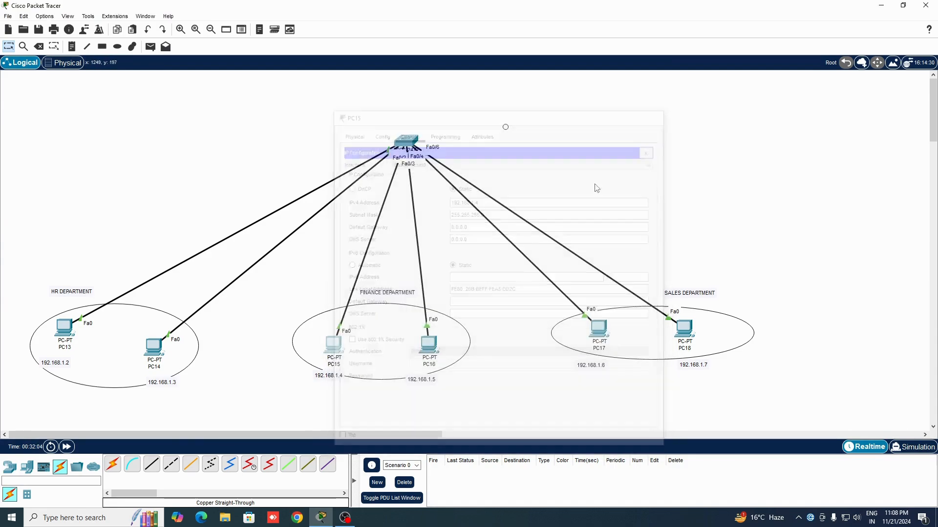
# - Give PC16 the static IPv4 address 192.168.1.5 with subnet mask 255.255.255.0 and close its window
pyautogui.click(429, 346)
pyautogui.click(407, 133)
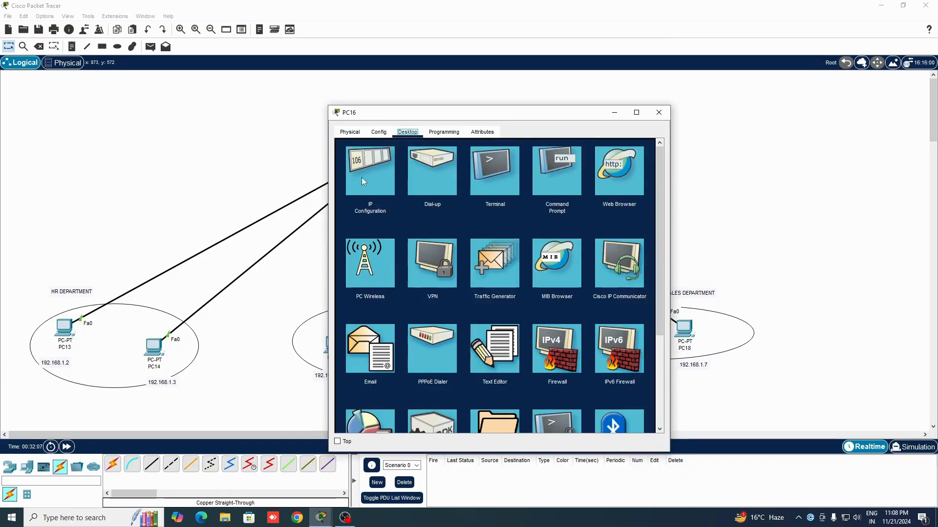
pyautogui.click(361, 181)
pyautogui.click(474, 201)
pyautogui.write('19')
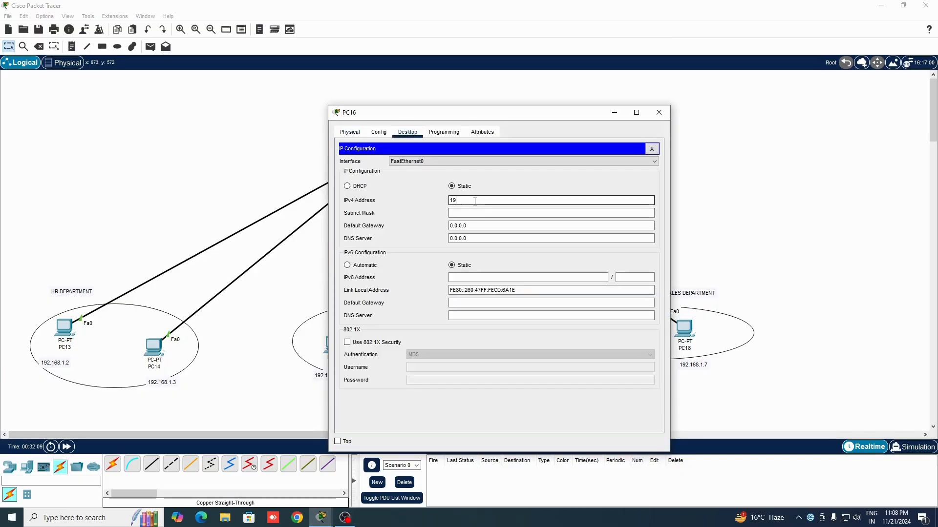
pyautogui.write('2.168.1.5')
pyautogui.click(486, 213)
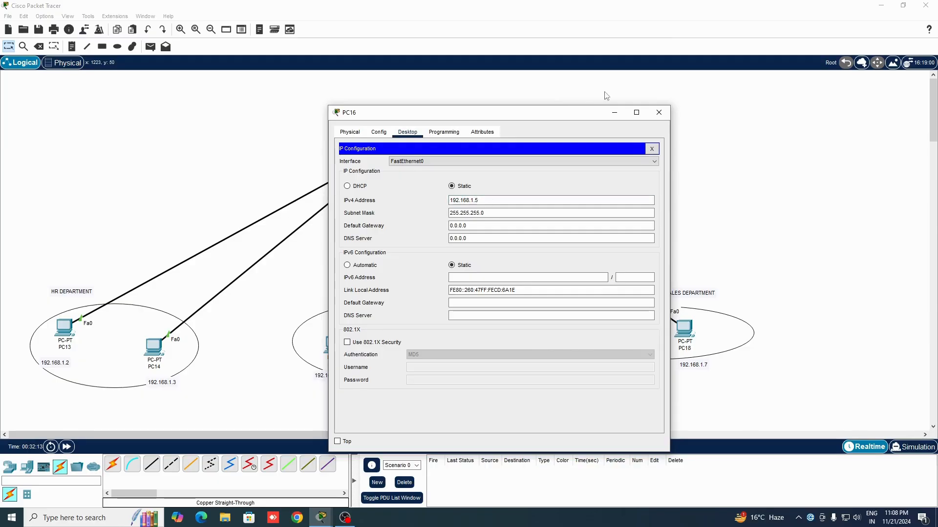
pyautogui.click(658, 112)
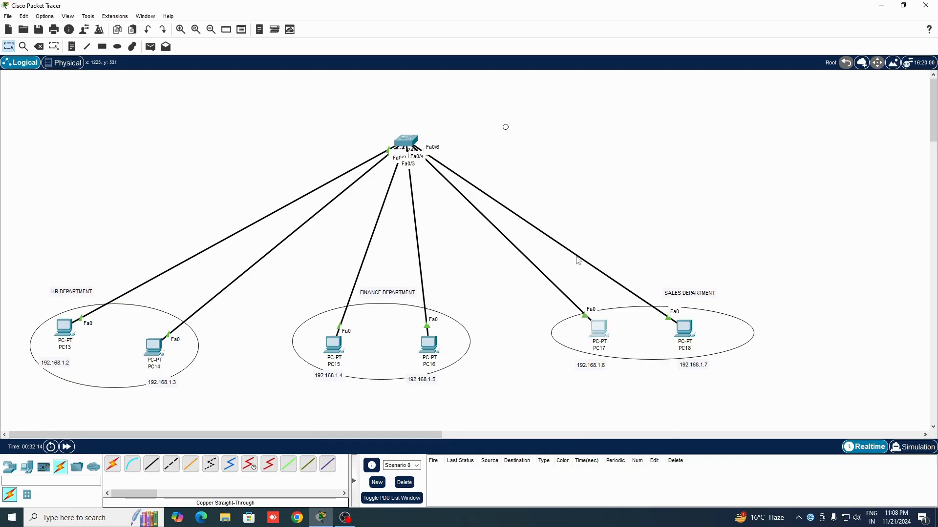
# - Give PC17 the static IPv4 address 192.168.1.6 with subnet mask 255.255.255.0 and close its window
pyautogui.click(600, 332)
pyautogui.click(410, 137)
pyautogui.click(367, 169)
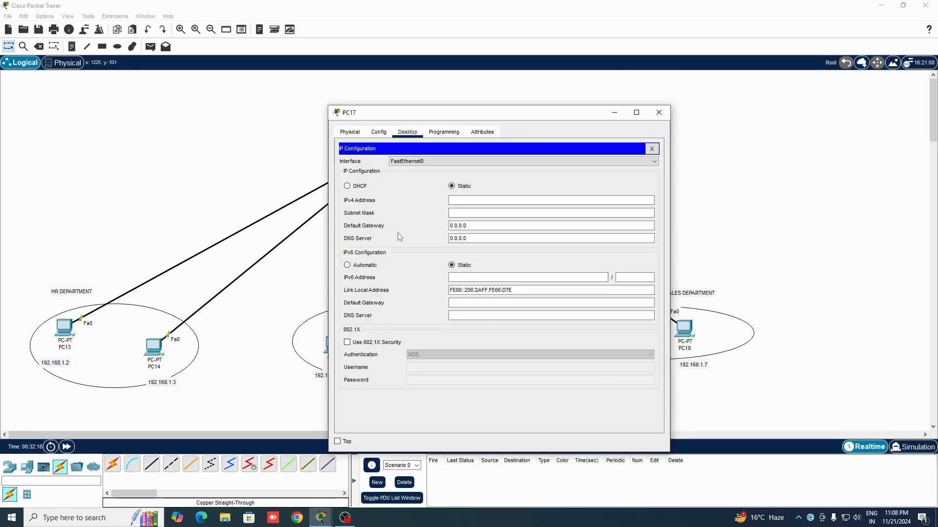
pyautogui.click(464, 201)
pyautogui.write('192.')
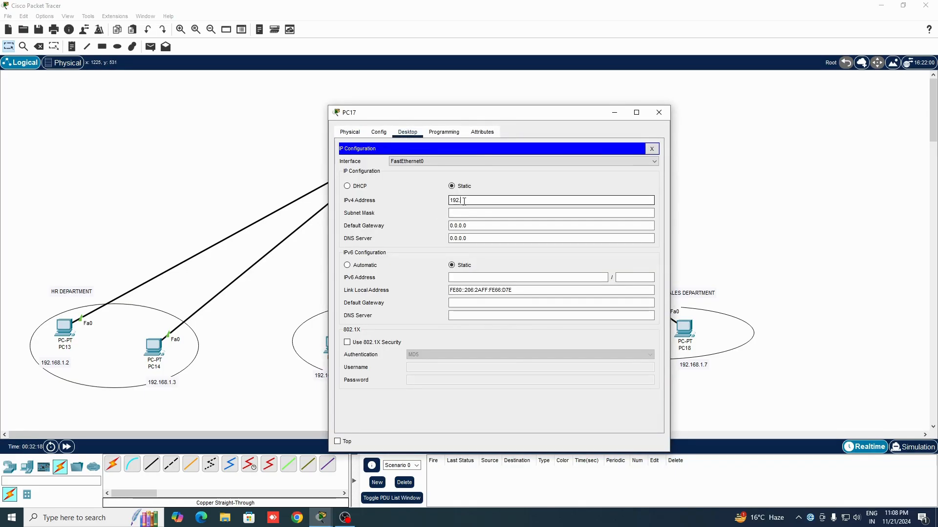
pyautogui.write('168.1.6')
pyautogui.click(464, 213)
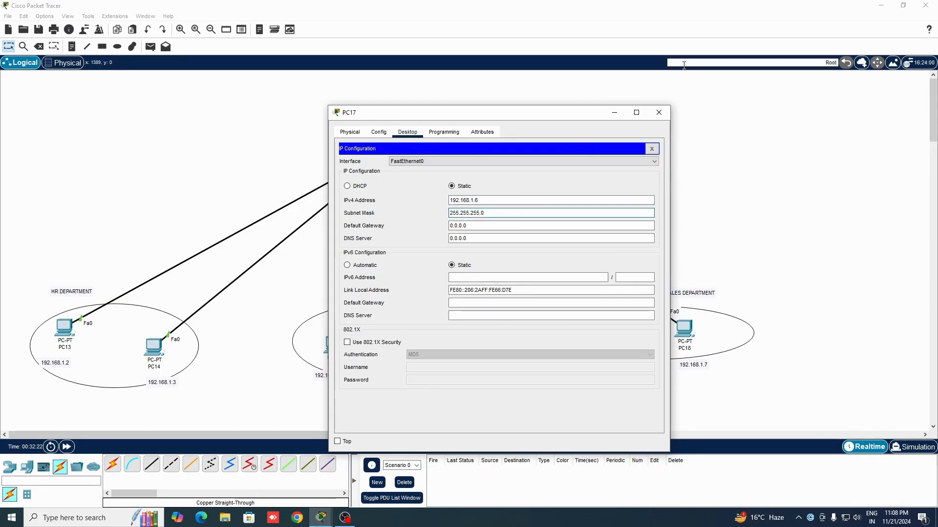
pyautogui.click(659, 113)
# - Give PC18 the static IPv4 address 192.168.1.7 with the default subnet mask and close its window
pyautogui.click(684, 328)
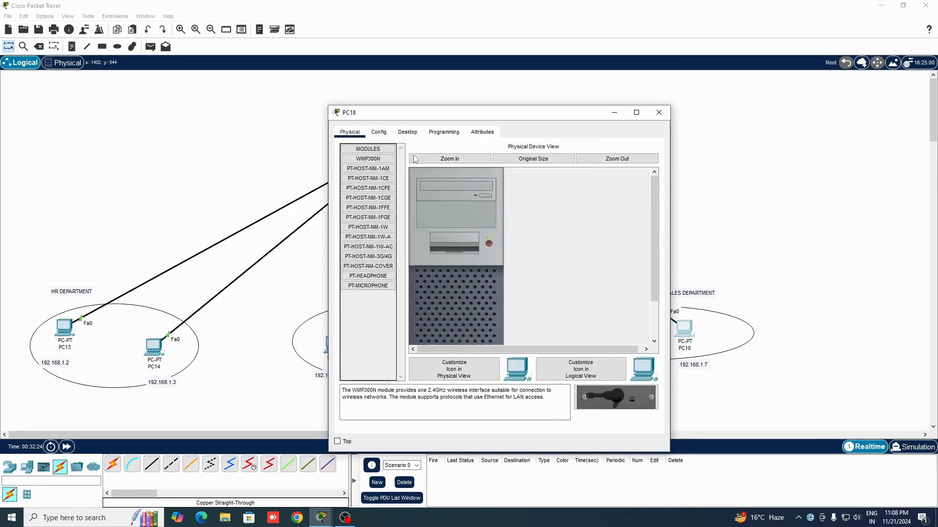
pyautogui.click(407, 132)
pyautogui.click(371, 178)
pyautogui.click(478, 200)
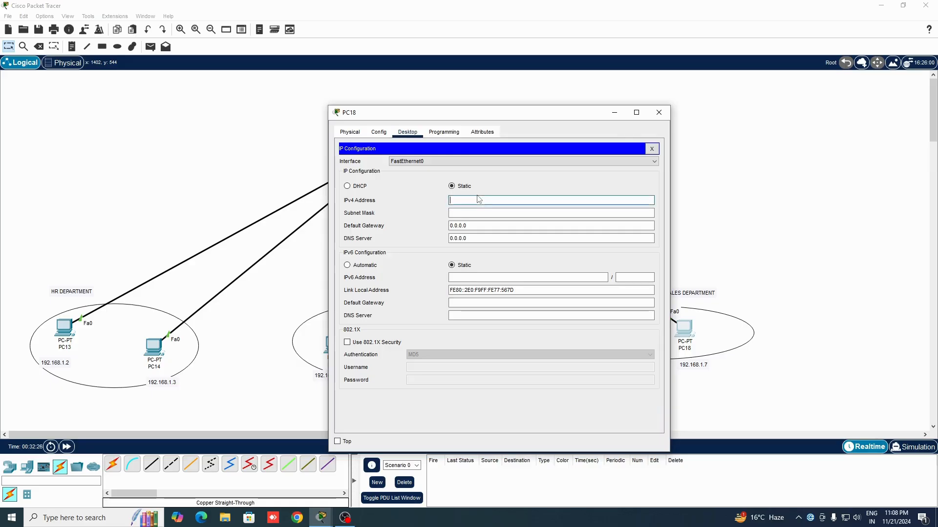
pyautogui.write('192.168.1.7')
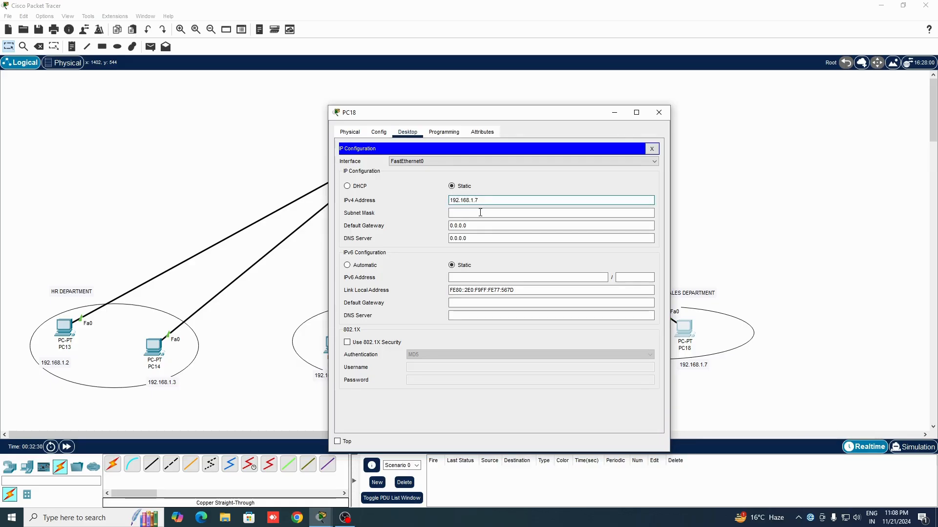
pyautogui.click(480, 213)
pyautogui.click(659, 112)
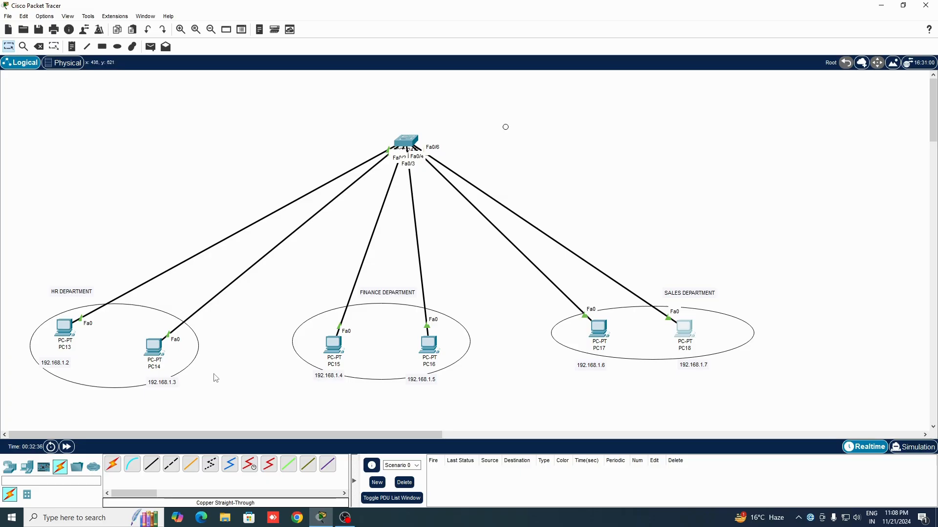
pyautogui.moveTo(4, 291); pyautogui.dragTo(221, 389)
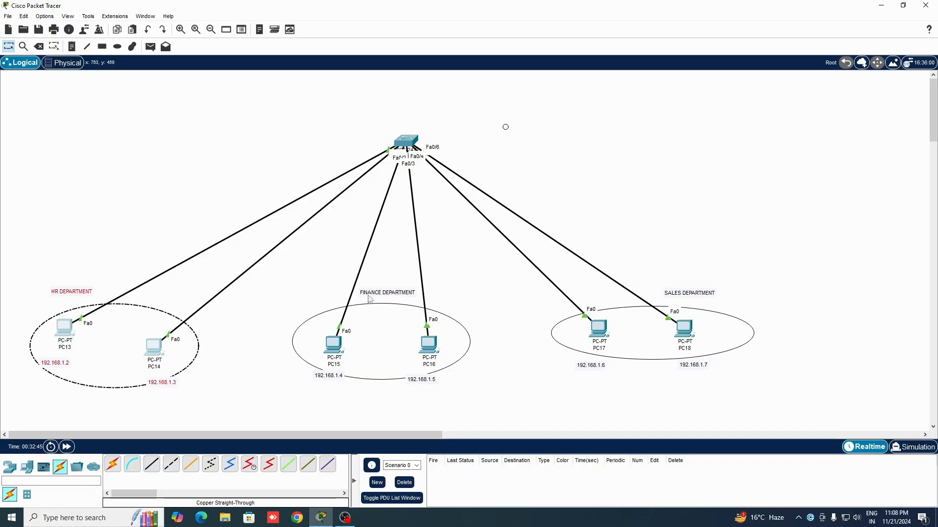
pyautogui.moveTo(269, 304); pyautogui.dragTo(465, 384)
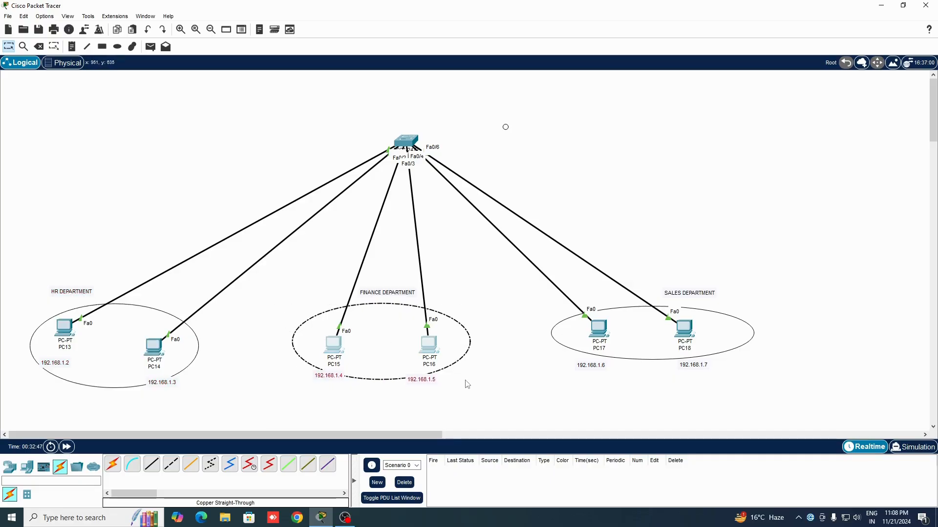
pyautogui.click(465, 380)
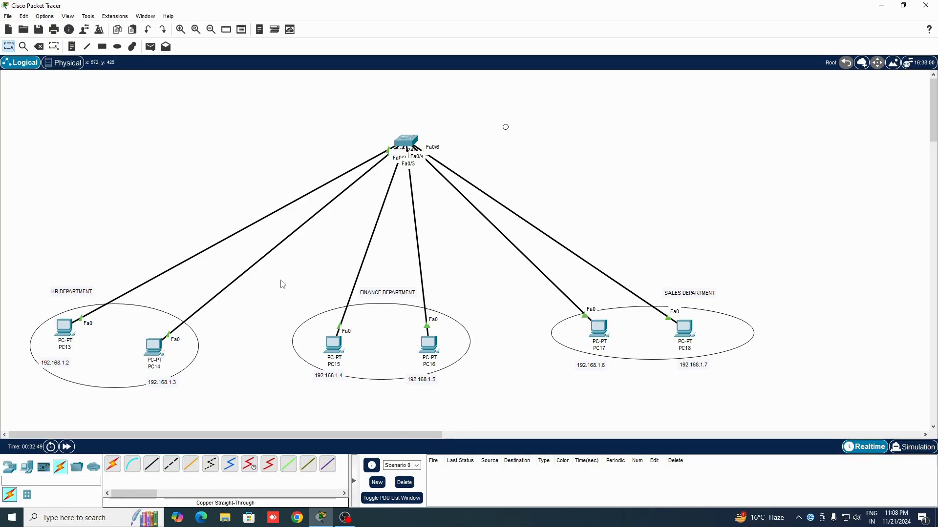
pyautogui.moveTo(301, 302); pyautogui.dragTo(440, 377)
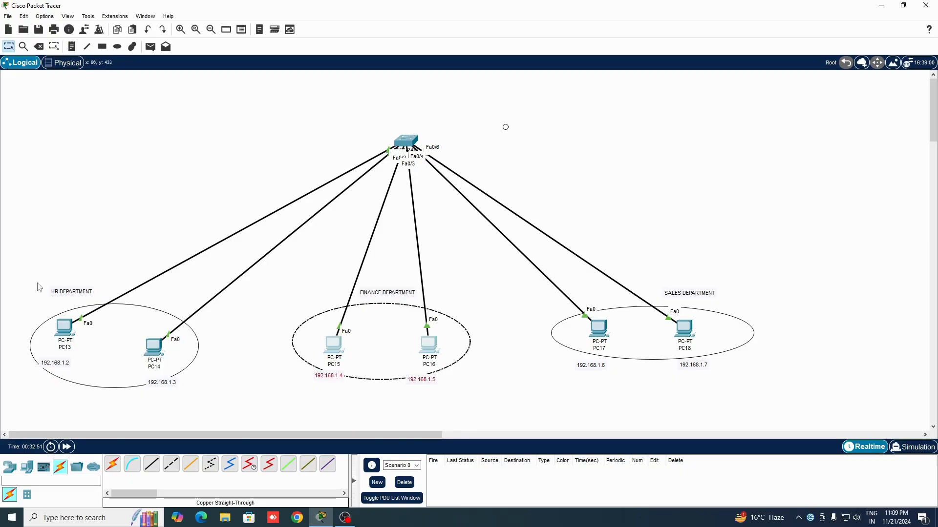
pyautogui.moveTo(19, 288); pyautogui.dragTo(186, 405)
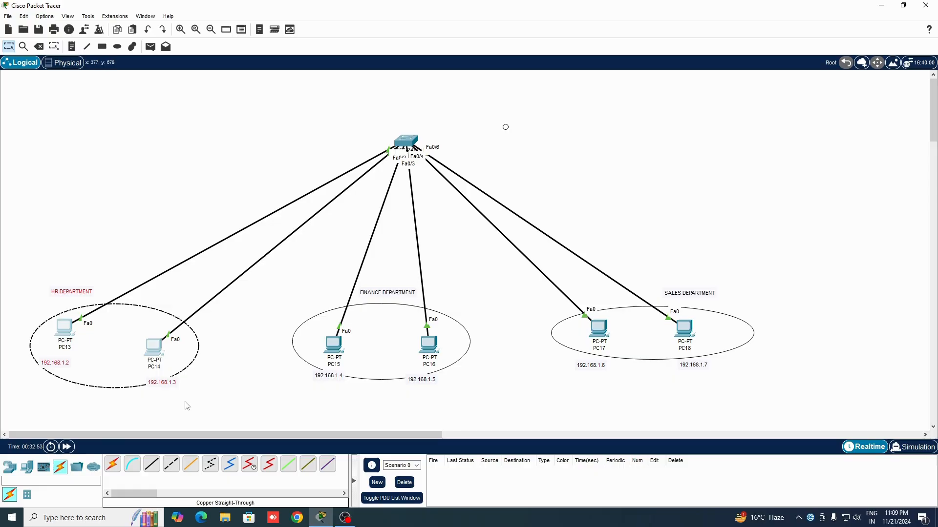
pyautogui.click(218, 393)
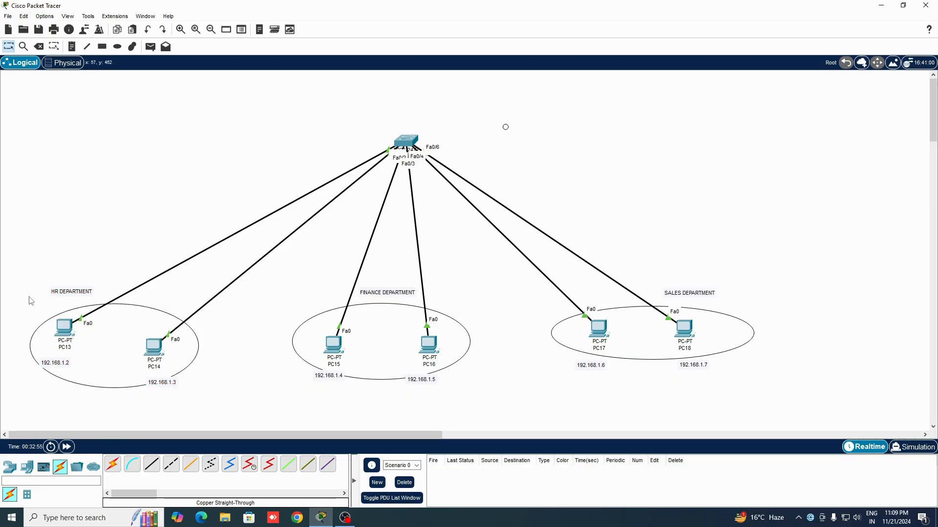
pyautogui.moveTo(28, 294); pyautogui.dragTo(220, 400)
pyautogui.moveTo(286, 299); pyautogui.dragTo(471, 383)
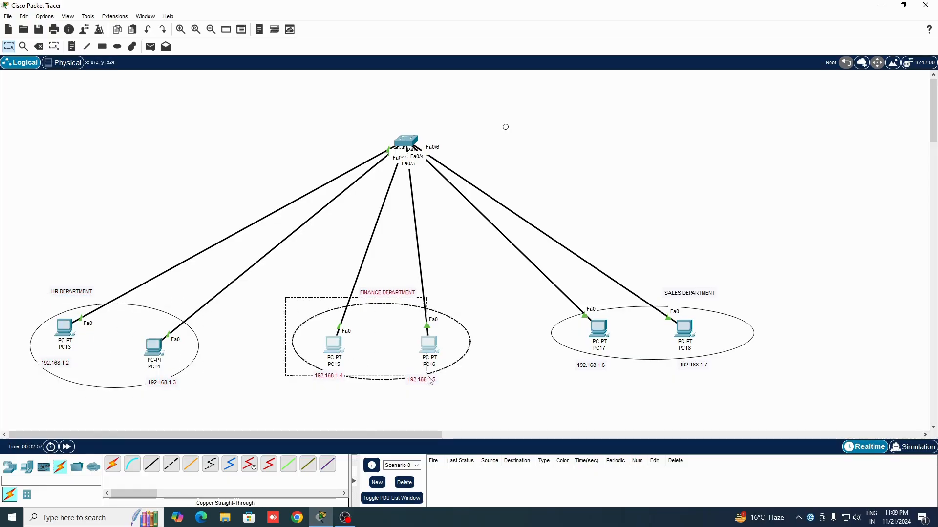
pyautogui.moveTo(543, 300); pyautogui.dragTo(732, 370)
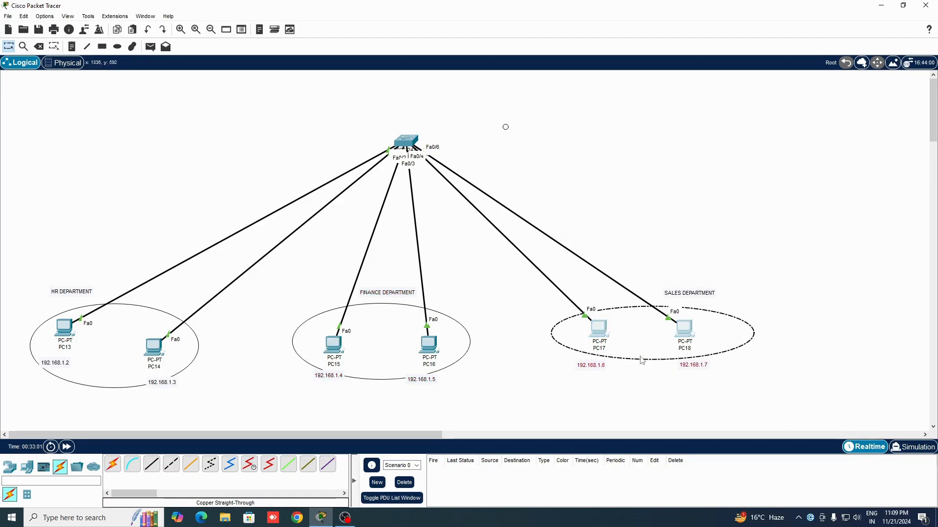
pyautogui.click(535, 317)
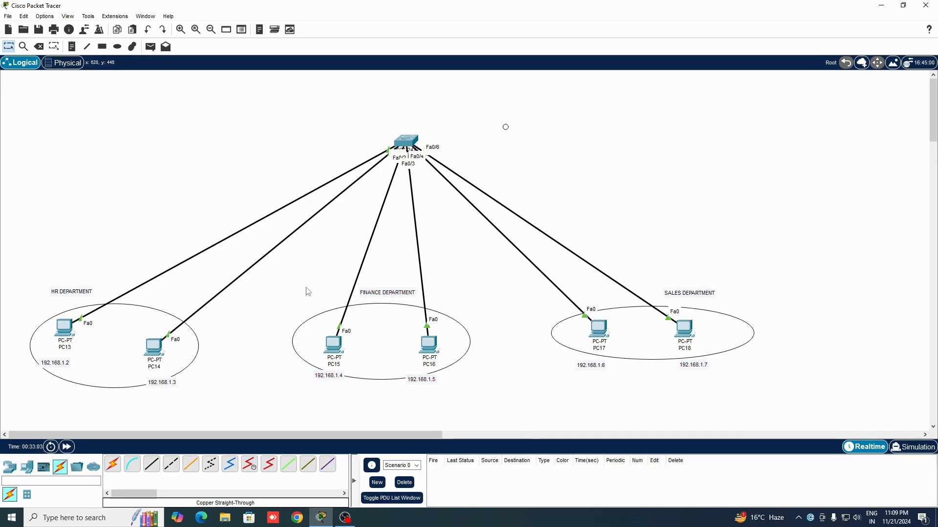
pyautogui.moveTo(308, 292); pyautogui.dragTo(452, 393)
pyautogui.click(470, 394)
# - Ping the HR PC at 192.168.1.2 from PC15's command prompt, stopping the ping before it completes
pyautogui.click(336, 349)
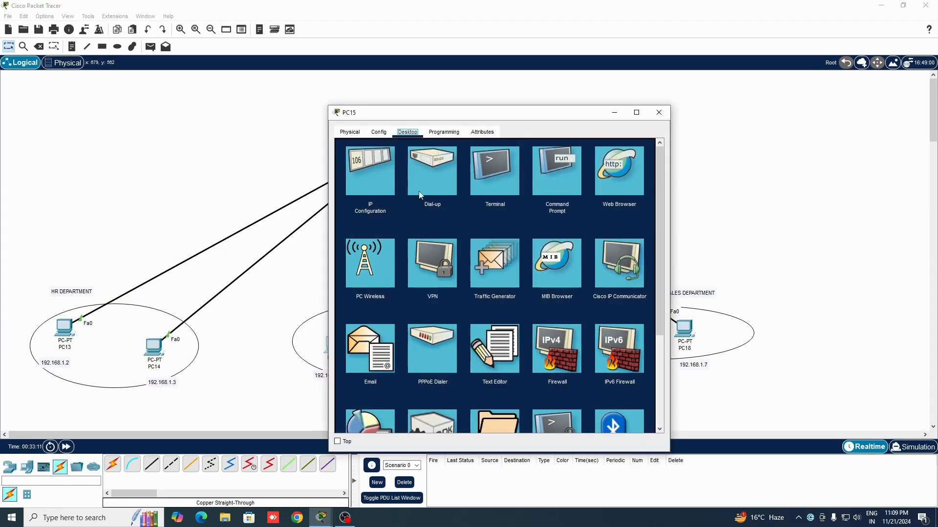
pyautogui.click(560, 196)
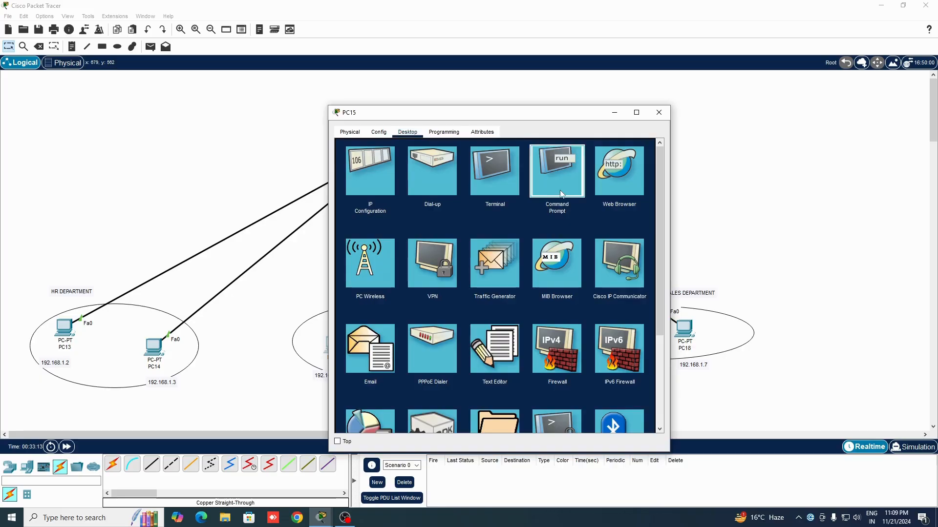
pyautogui.write('pi')
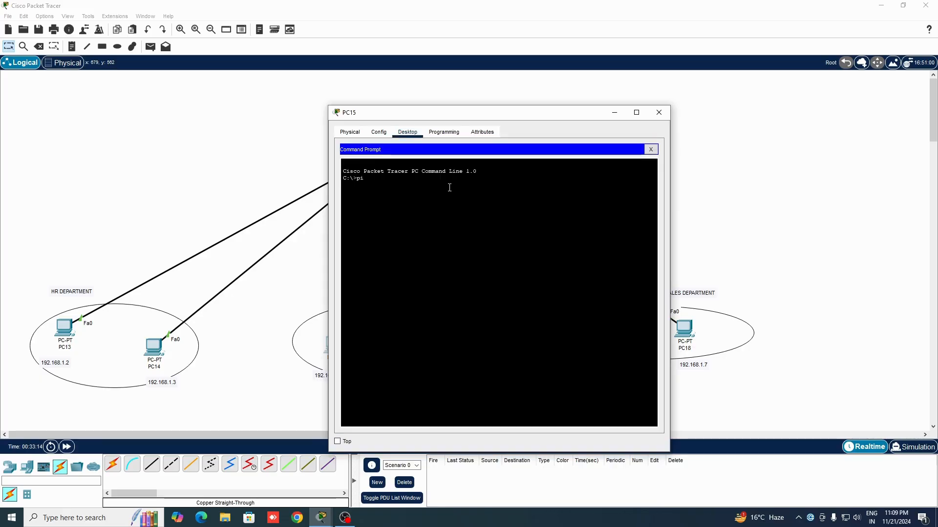
pyautogui.write('ng 192.168.1.2')
pyautogui.press('Return')
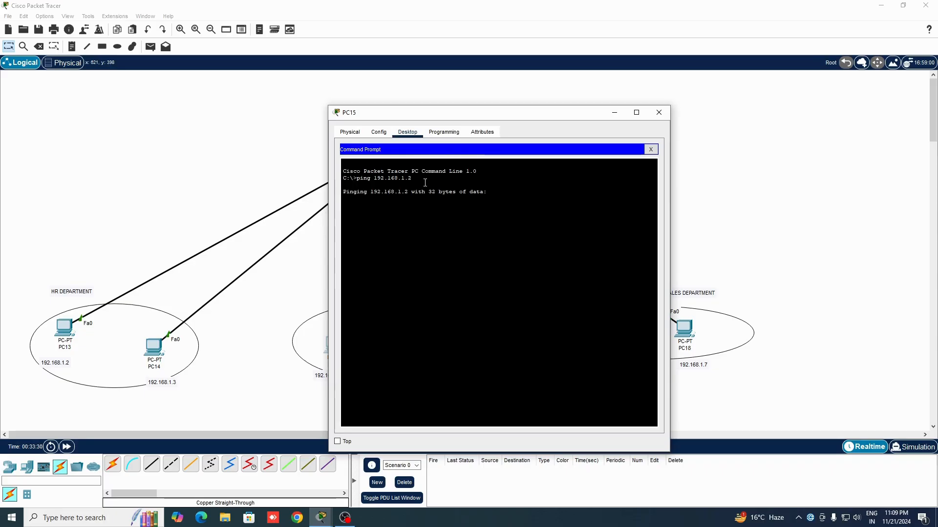
pyautogui.moveTo(545, 110); pyautogui.dragTo(663, 104)
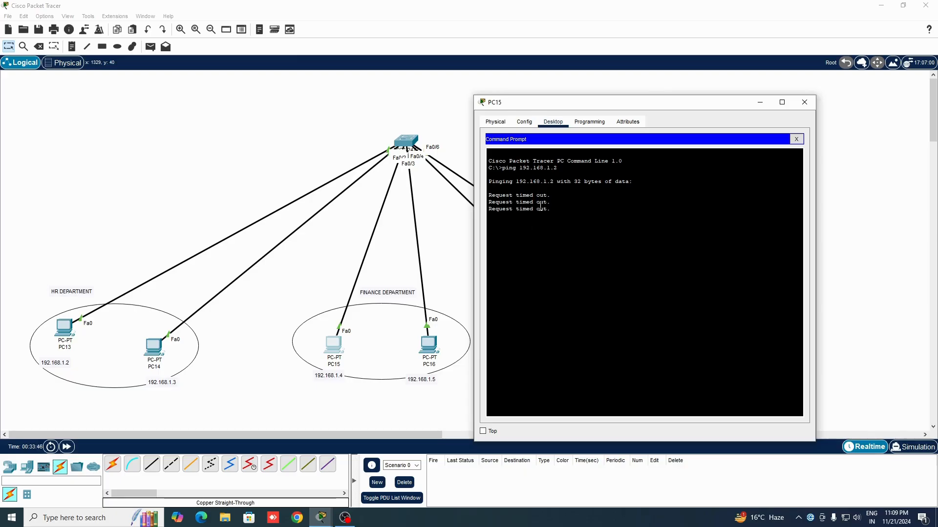
pyautogui.hotkey('ctrl', 'c')
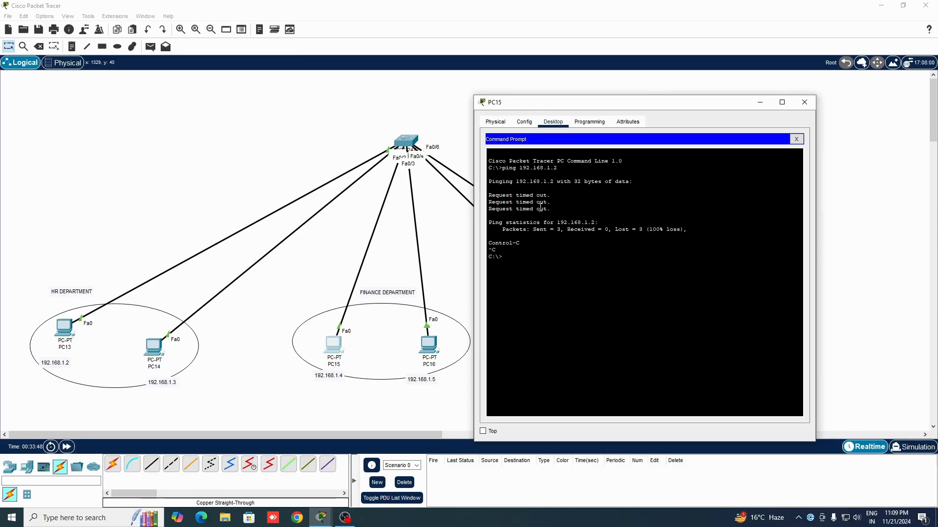
# - Ping PC16 at 192.168.1.5 from PC15's command prompt, examine the replies and close PC15's window
pyautogui.press('Up')
pyautogui.write('5')
pyautogui.press('Return')
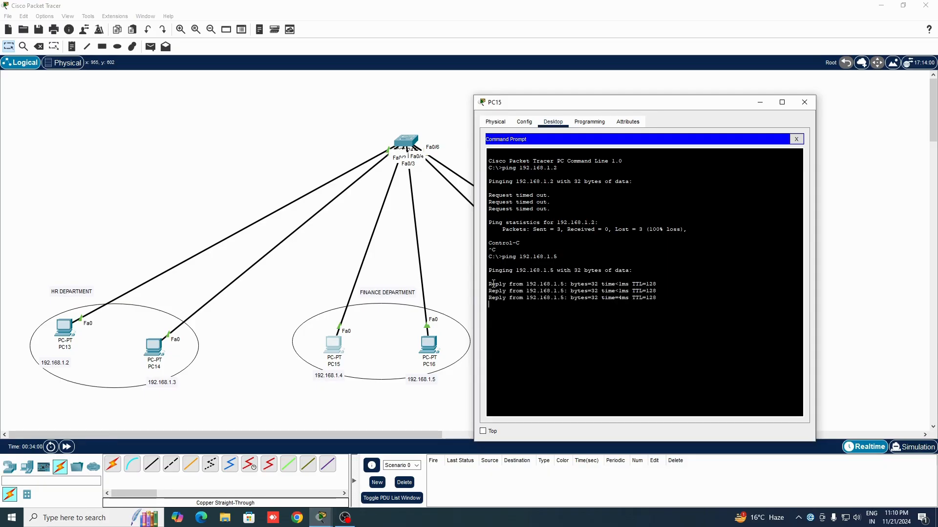
pyautogui.moveTo(492, 283); pyautogui.dragTo(546, 325)
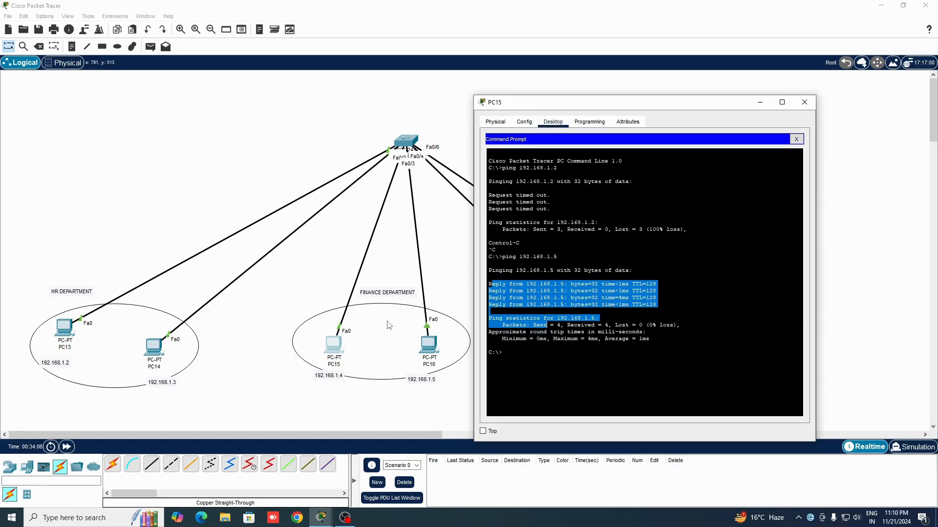
pyautogui.click(805, 102)
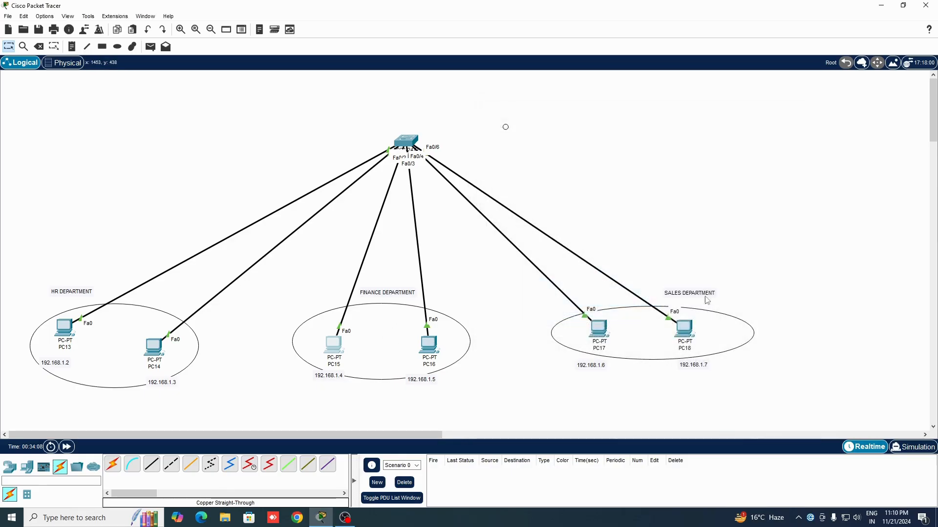
# - Ping PC17 at 192.168.1.6 from PC18's command prompt to test connectivity within the sales department
pyautogui.click(684, 329)
pyautogui.moveTo(526, 117); pyautogui.dragTo(385, 104)
pyautogui.click(409, 150)
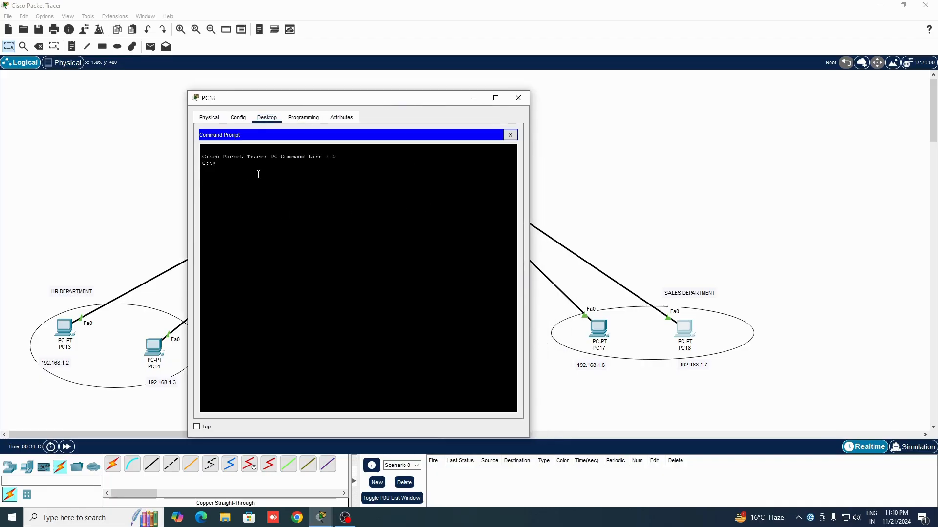
pyautogui.write('ping 192.168.1.6')
pyautogui.press('Return')
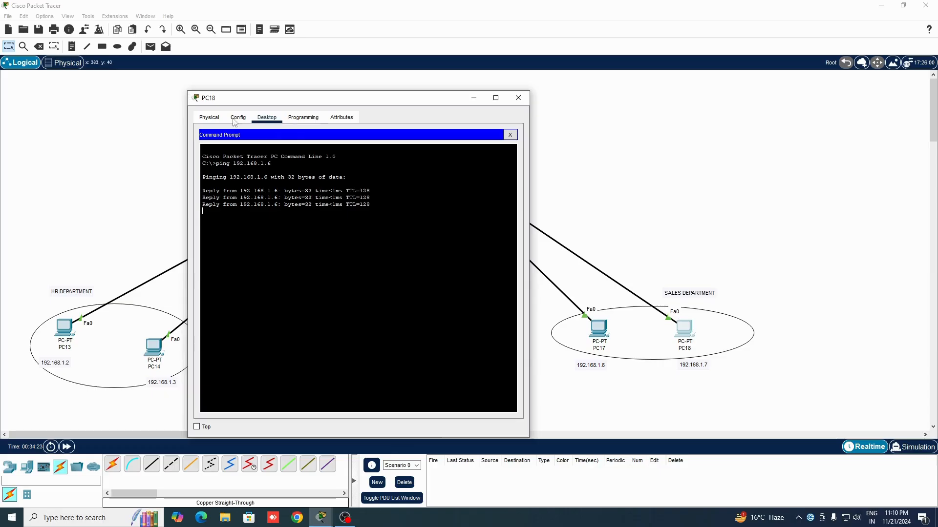
# - Ping the finance PC at 192.168.1.5 from PC18's command prompt and minimize PC18's window
pyautogui.moveTo(332, 103); pyautogui.dragTo(652, 112)
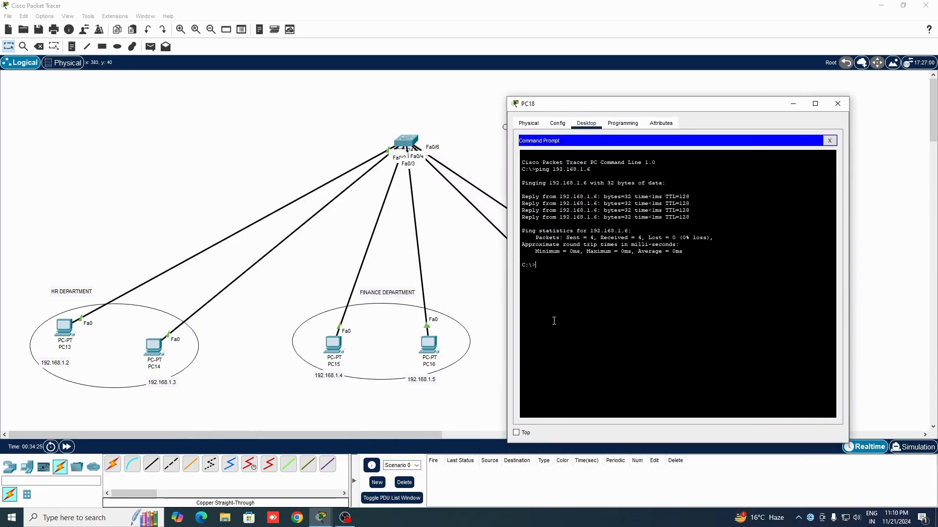
pyautogui.press('Up')
pyautogui.press('Return')
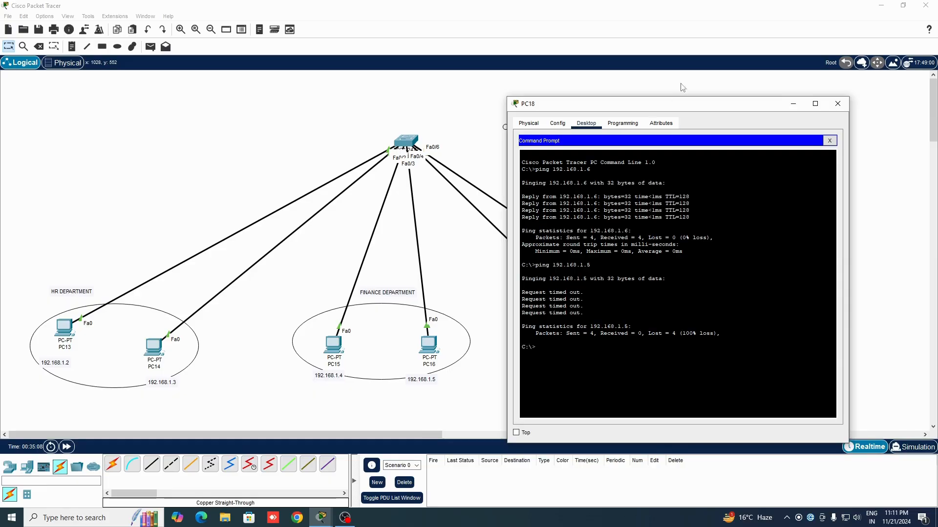
pyautogui.click(793, 103)
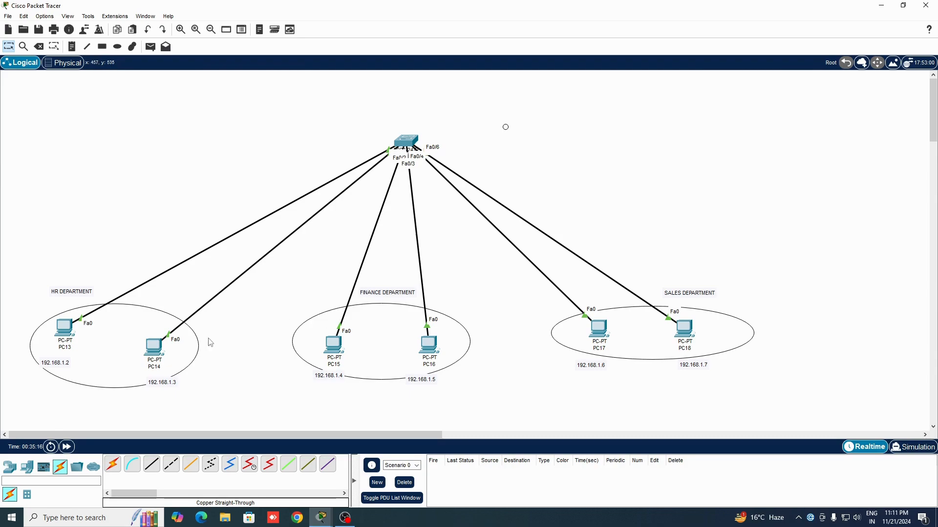
# - Place five generic PCs (PC-PT) in the empty area above the HR department
pyautogui.click(27, 466)
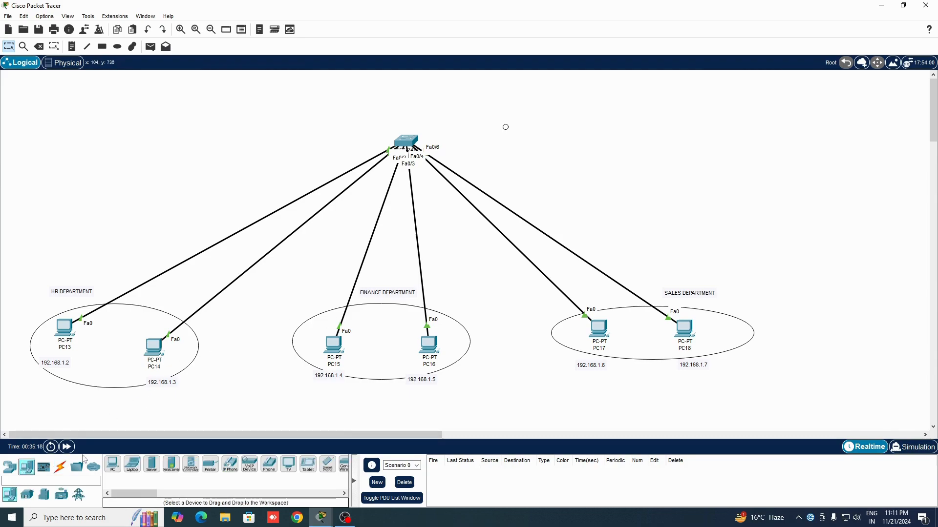
pyautogui.click(112, 465)
pyautogui.click(67, 155)
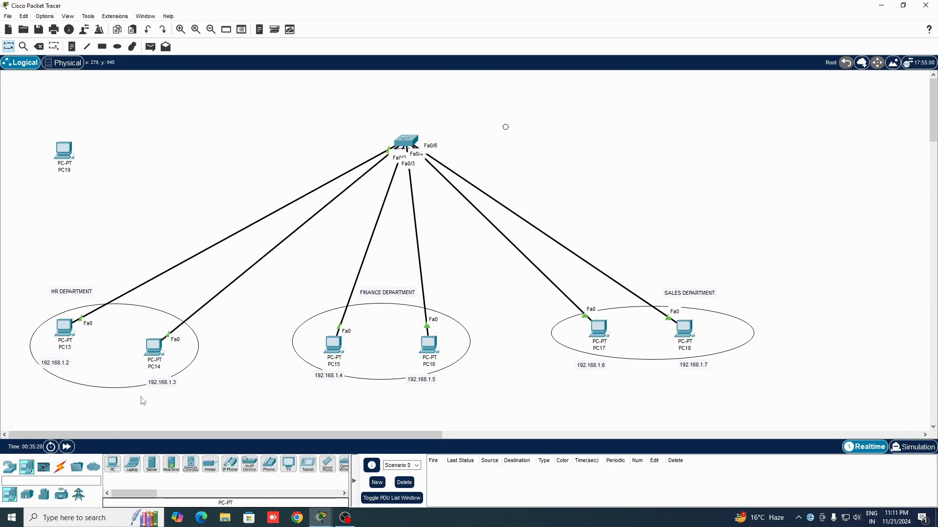
pyautogui.keyDown('ctrl'); pyautogui.click(112, 465); pyautogui.keyUp('ctrl')
pyautogui.click(75, 205)
pyautogui.click(117, 234)
pyautogui.click(166, 216)
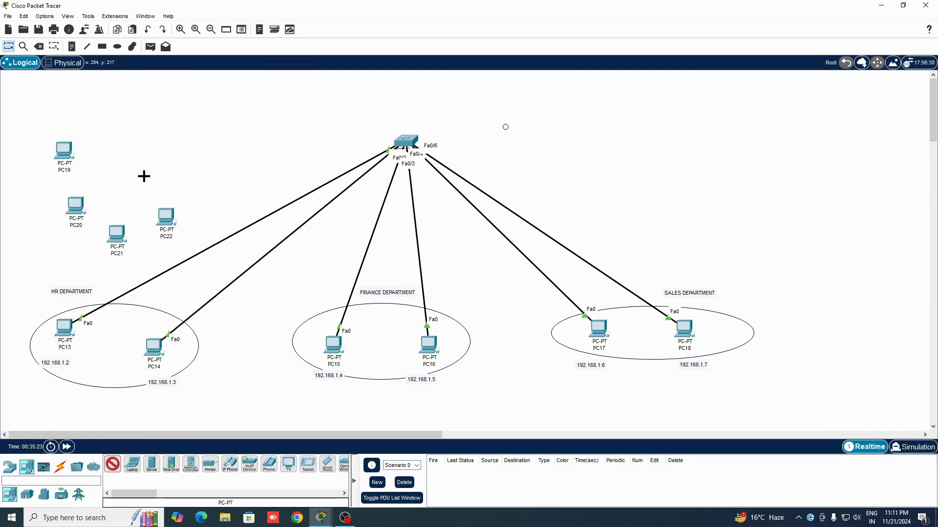
pyautogui.click(142, 177)
# - Connect the switch's FastEthernet0/7 port to PC19's FastEthernet0 port with a copper straight-through cable
pyautogui.click(61, 466)
pyautogui.click(148, 468)
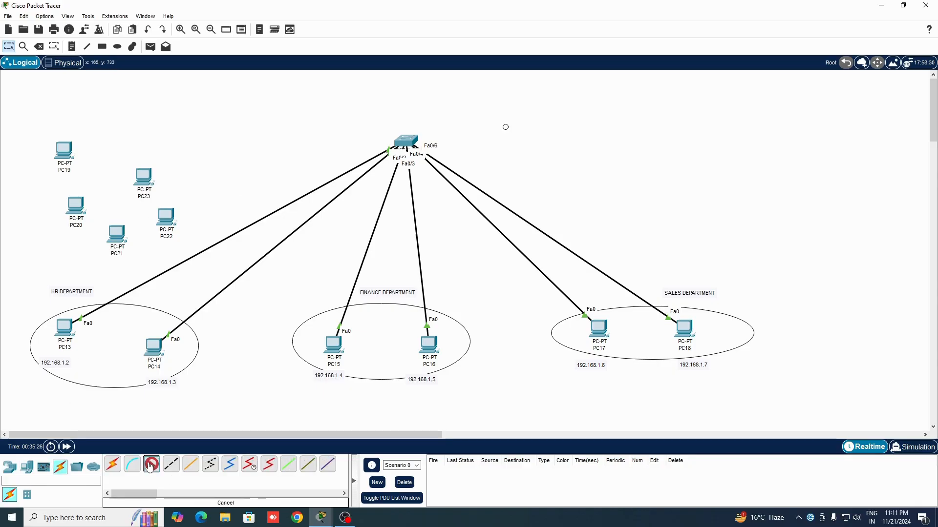
pyautogui.click(406, 142)
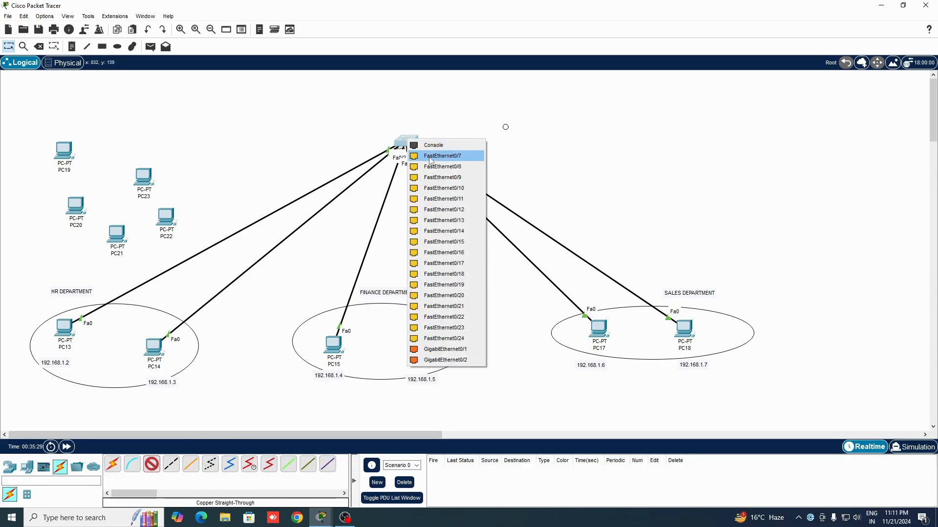
pyautogui.click(430, 156)
pyautogui.click(64, 151)
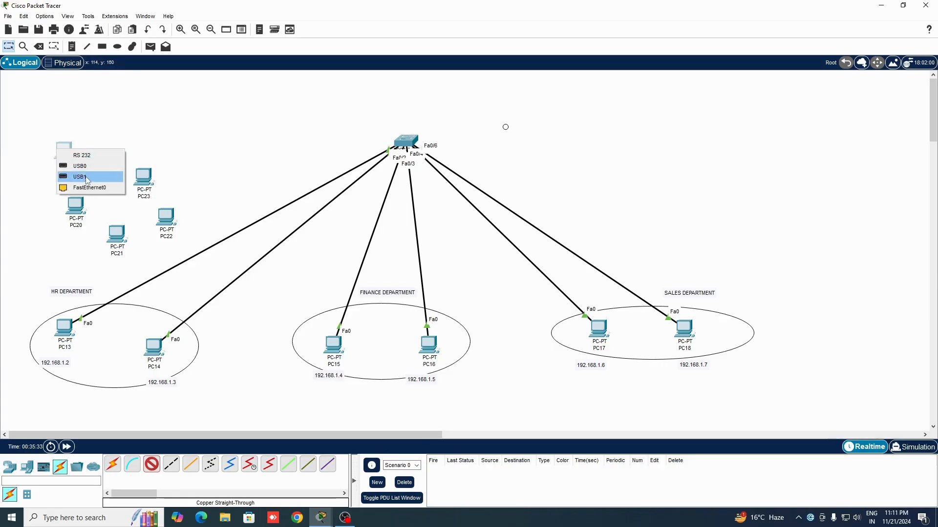
pyautogui.click(87, 174)
# - Connect the switch's FastEthernet0/8 port to PC23's FastEthernet0 port with a copper straight-through cable
pyautogui.click(151, 464)
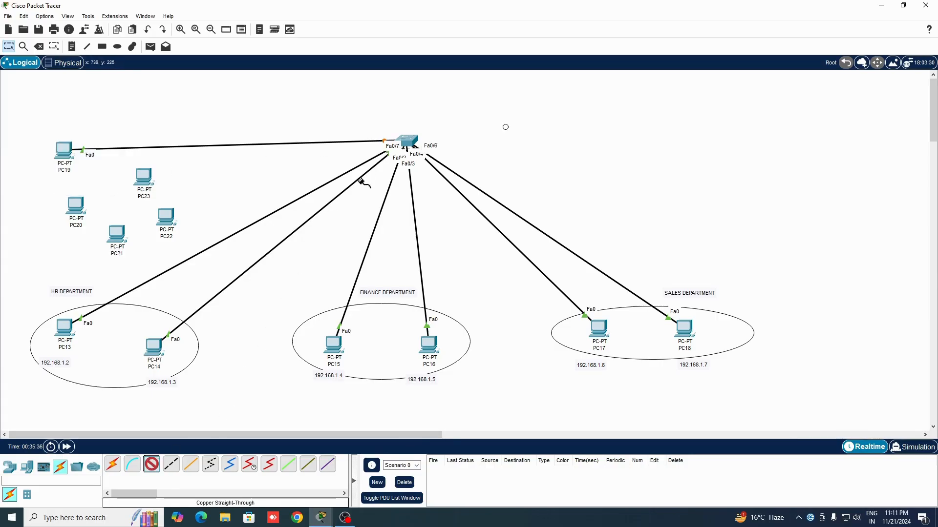
pyautogui.click(414, 154)
pyautogui.click(449, 159)
pyautogui.click(144, 176)
pyautogui.click(181, 211)
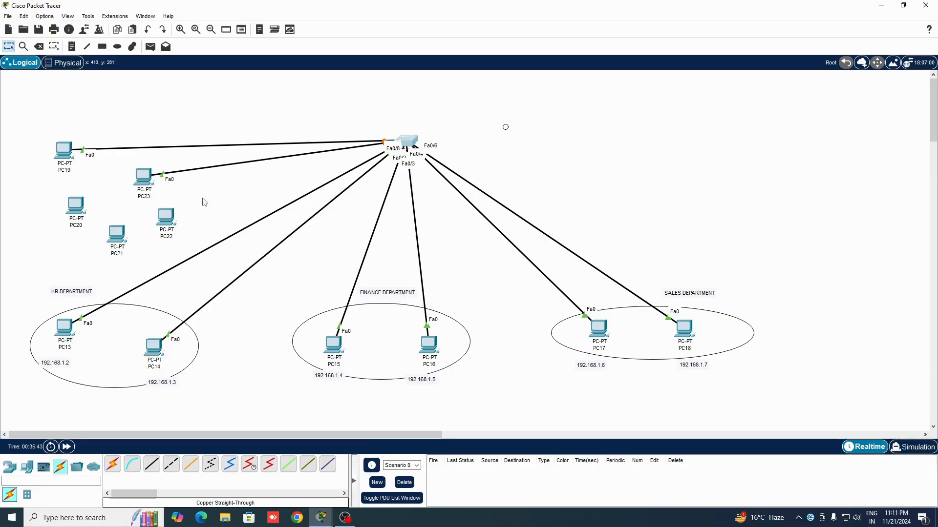
# - Connect PC22's FastEthernet0 port to the switch's FastEthernet0/9 port with a copper straight-through cable
pyautogui.click(151, 464)
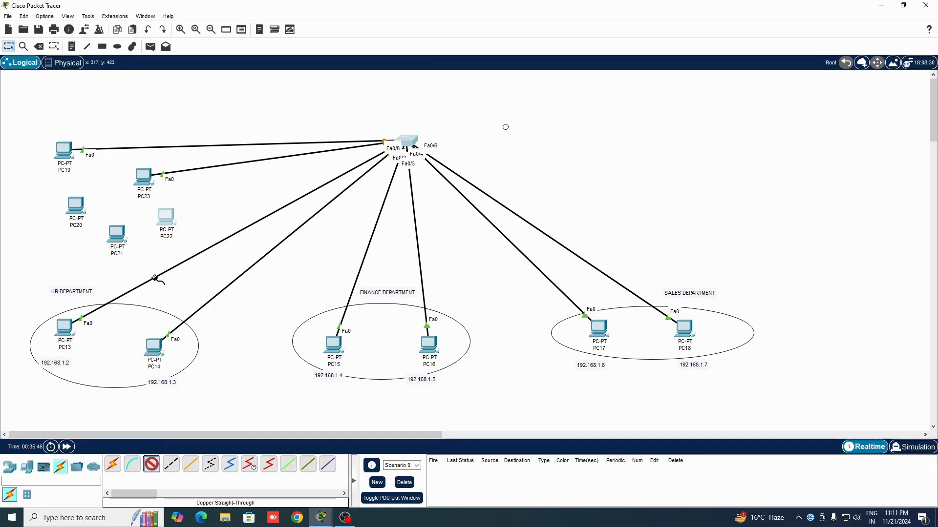
pyautogui.click(166, 222)
pyautogui.click(195, 262)
pyautogui.click(409, 141)
pyautogui.click(448, 160)
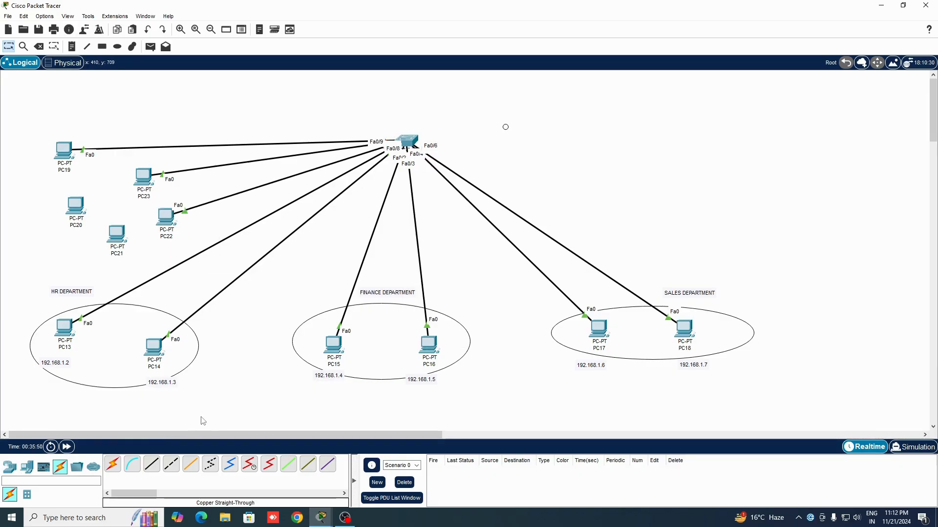
# - Connect the switch's FastEthernet0/10 port to PC21's FastEthernet0 port with a copper straight-through cable
pyautogui.click(414, 143)
pyautogui.click(454, 155)
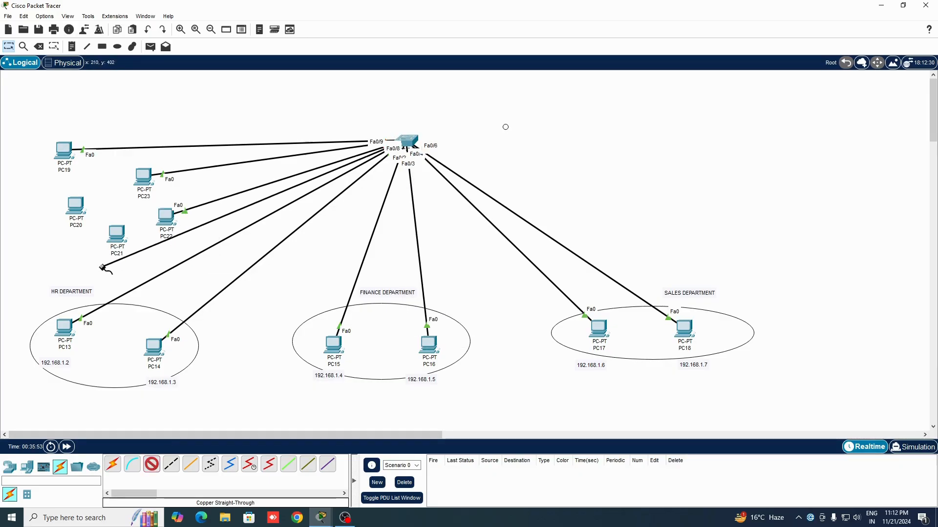
pyautogui.click(114, 237)
pyautogui.click(144, 274)
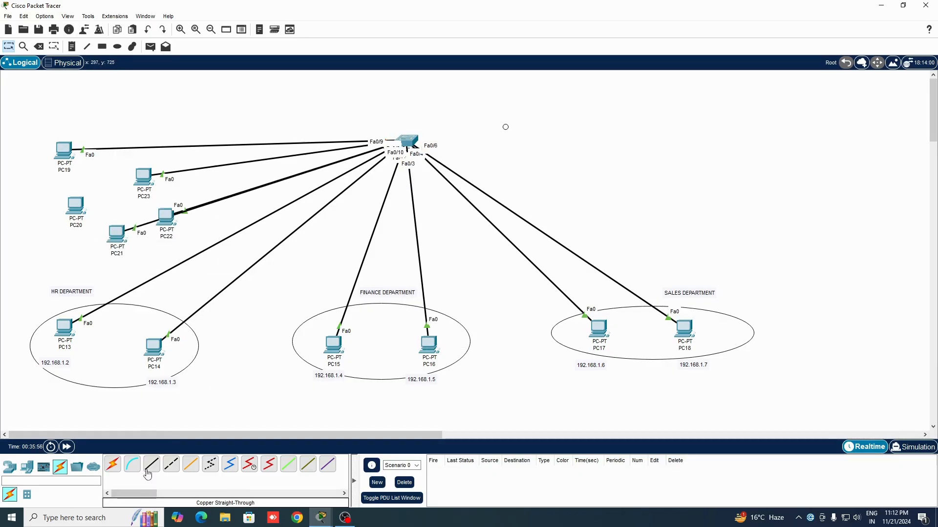
# - Connect the switch's FastEthernet0/11 port to PC20's FastEthernet0 port with a copper straight-through cable
pyautogui.click(173, 466)
pyautogui.click(407, 142)
pyautogui.click(430, 167)
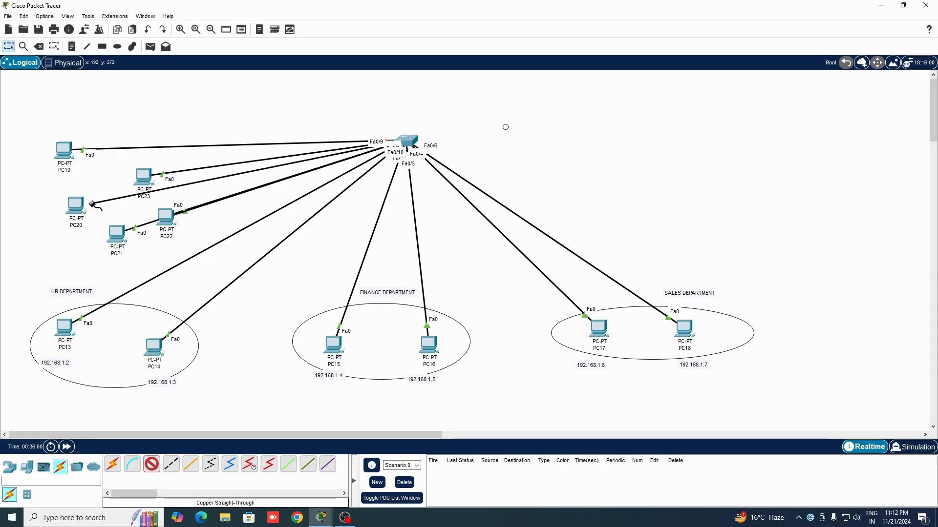
pyautogui.click(77, 206)
pyautogui.click(112, 251)
pyautogui.click(78, 212)
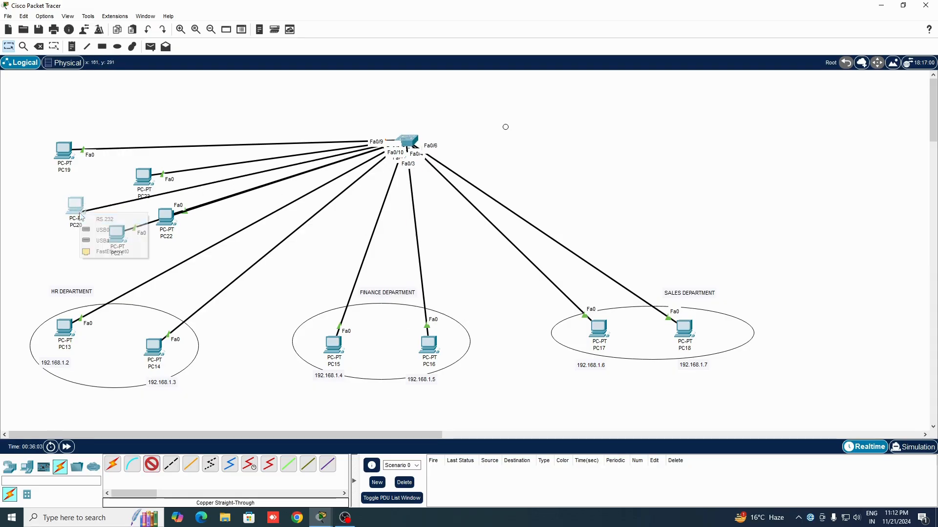
pyautogui.click(106, 252)
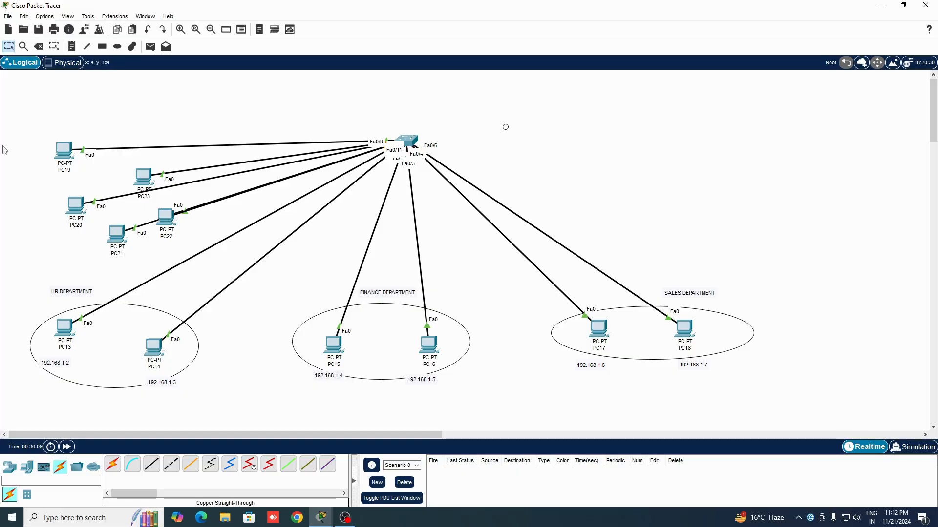
# - Examine which ports belong to the default, hr, finance and sales VLANs in the switch's earlier show vlan output, and close the switch window
pyautogui.moveTo(2, 134); pyautogui.dragTo(193, 248)
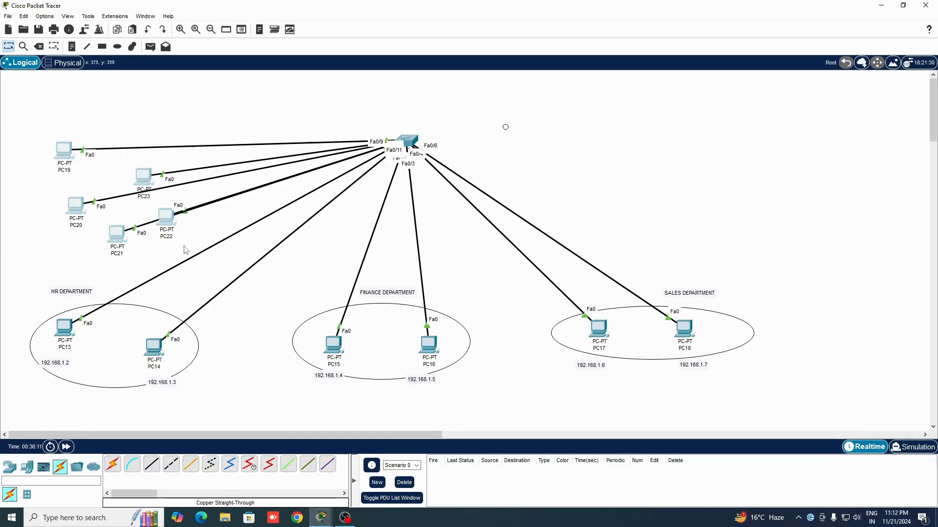
pyautogui.click(408, 143)
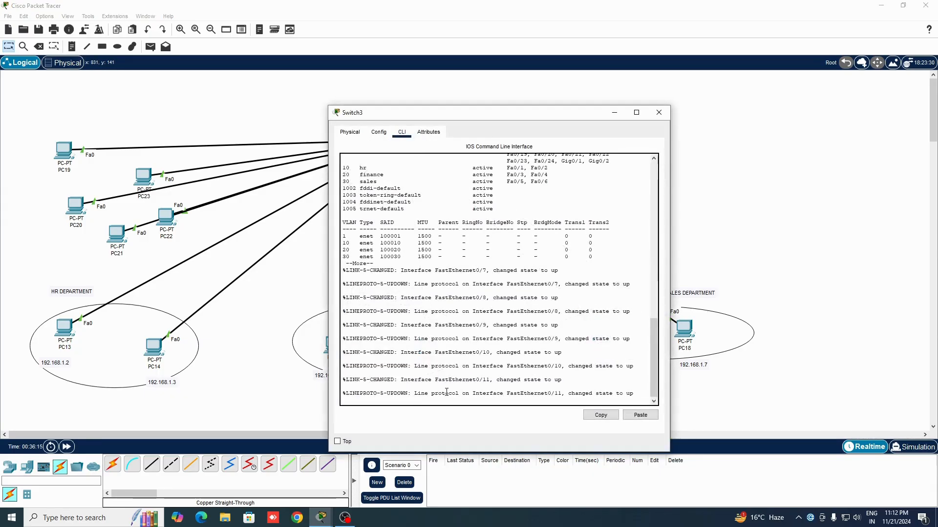
pyautogui.scroll(9, 401, 306)
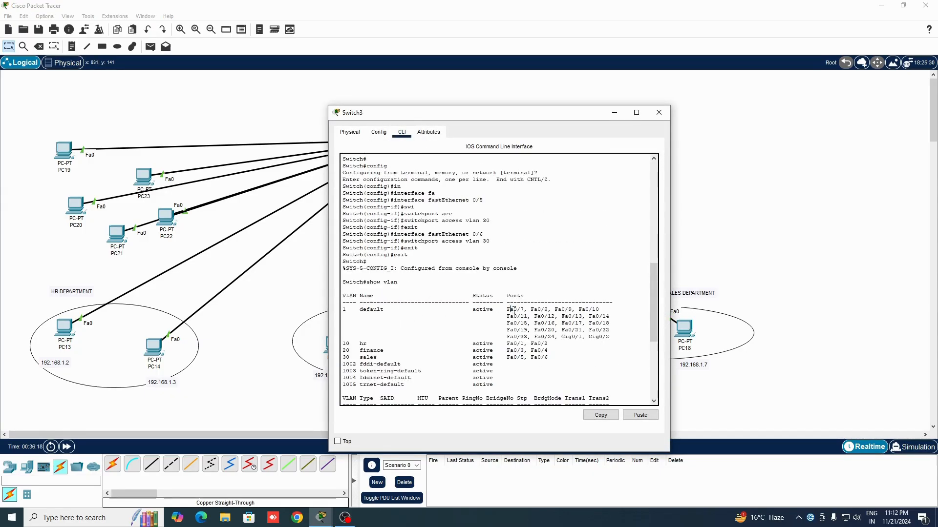
pyautogui.moveTo(510, 309); pyautogui.dragTo(560, 339)
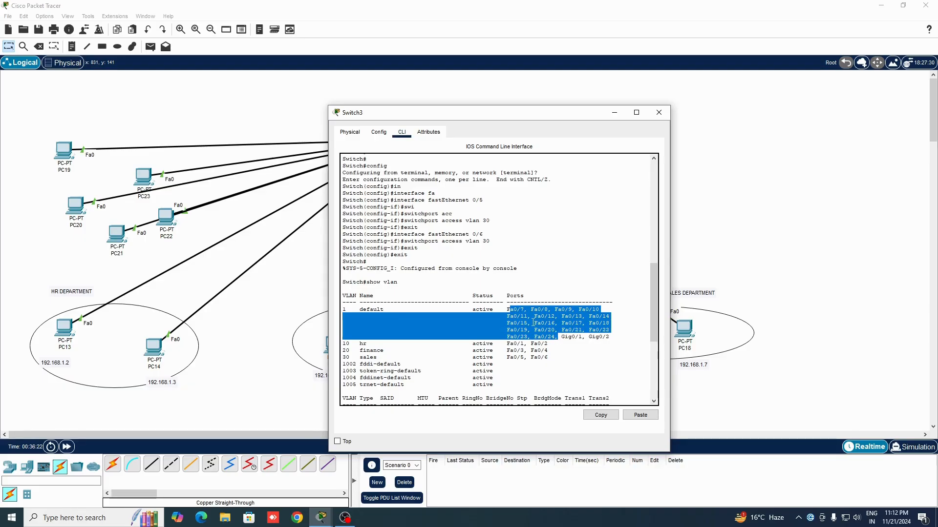
pyautogui.click(510, 309)
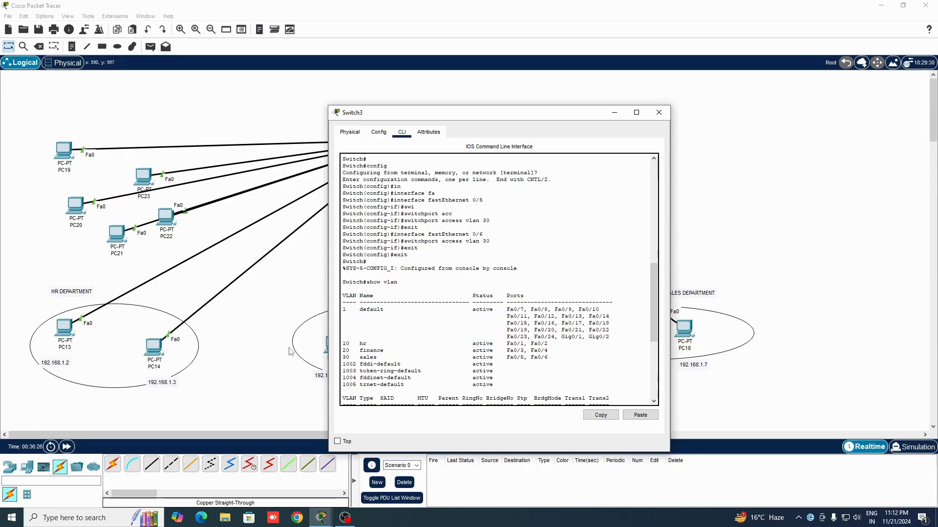
pyautogui.moveTo(342, 344); pyautogui.dragTo(546, 358)
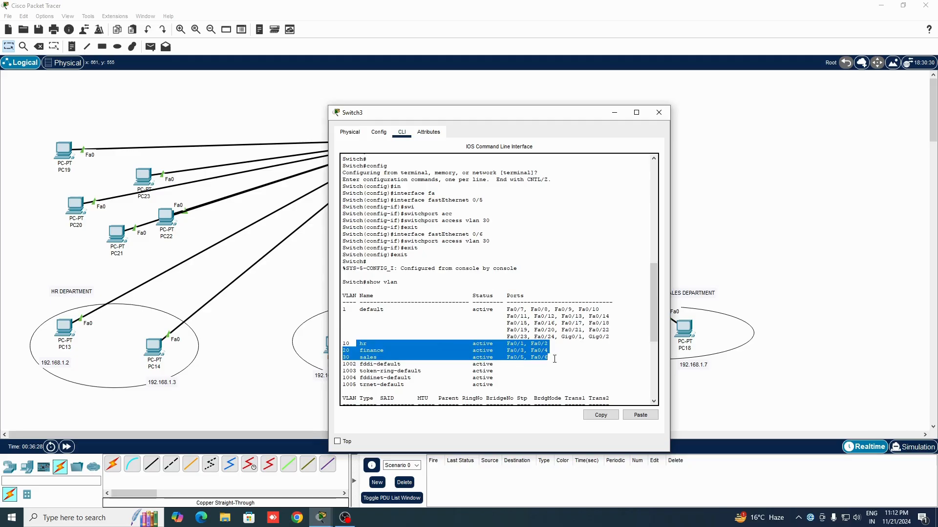
pyautogui.click(560, 353)
pyautogui.moveTo(505, 307); pyautogui.dragTo(609, 331)
pyautogui.moveTo(509, 303); pyautogui.dragTo(555, 309)
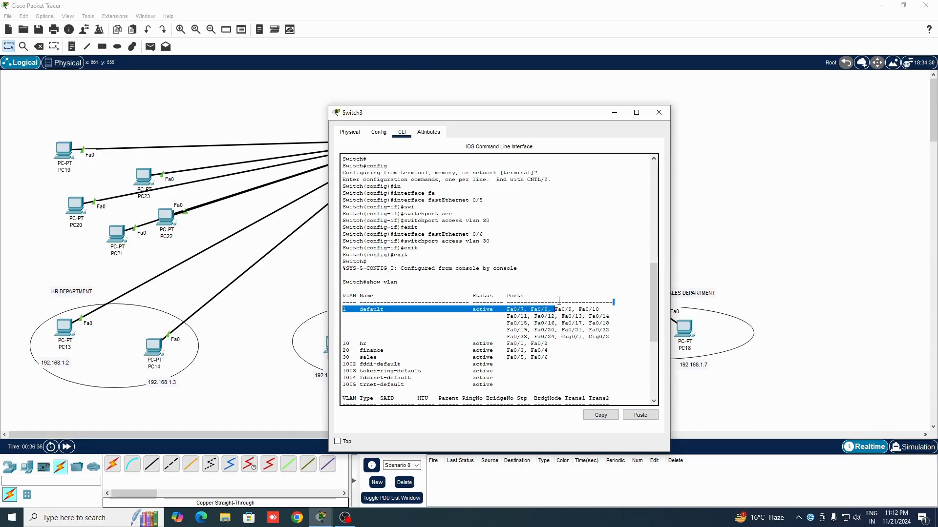
pyautogui.click(658, 112)
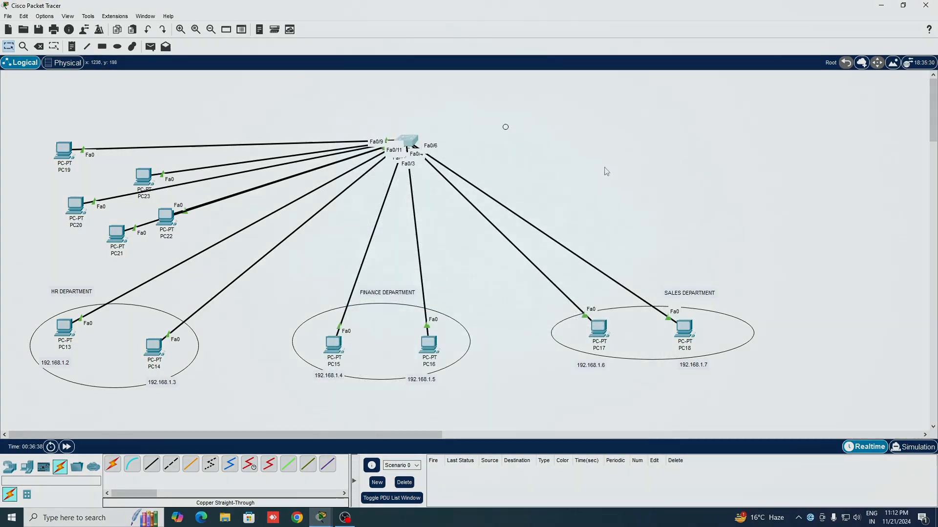